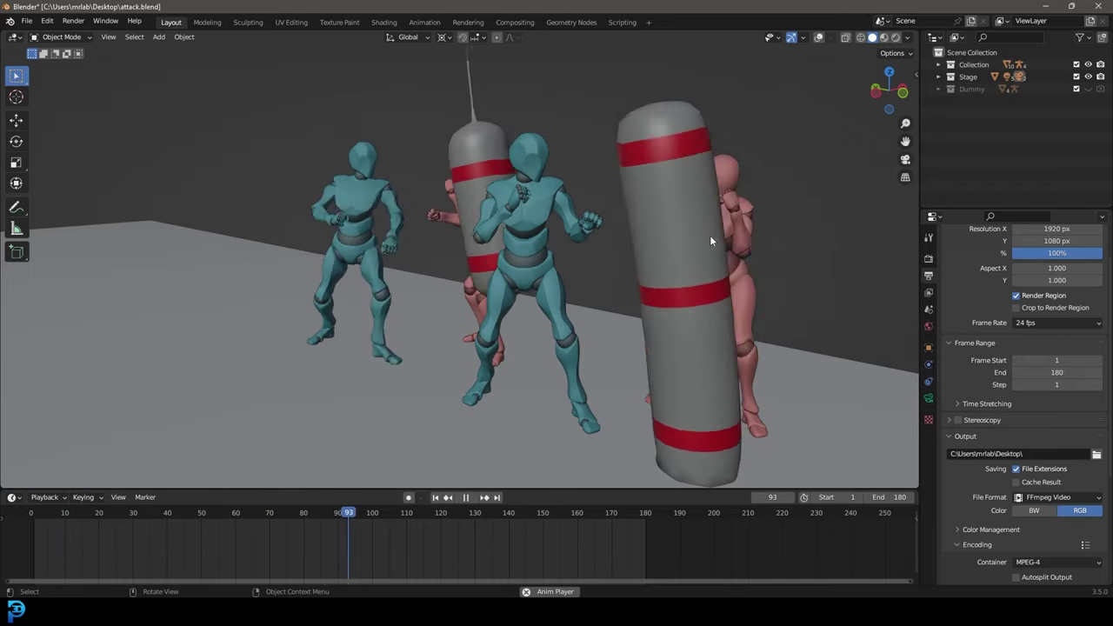
Play the finished attack animation, examine the fighters and punching bags from another angle, and return to the camera view
key("space")
middle_click_drag(748, 251, 534, 315)
key("space")
scroll(533, 314, "down", 3)
key("KP_0")
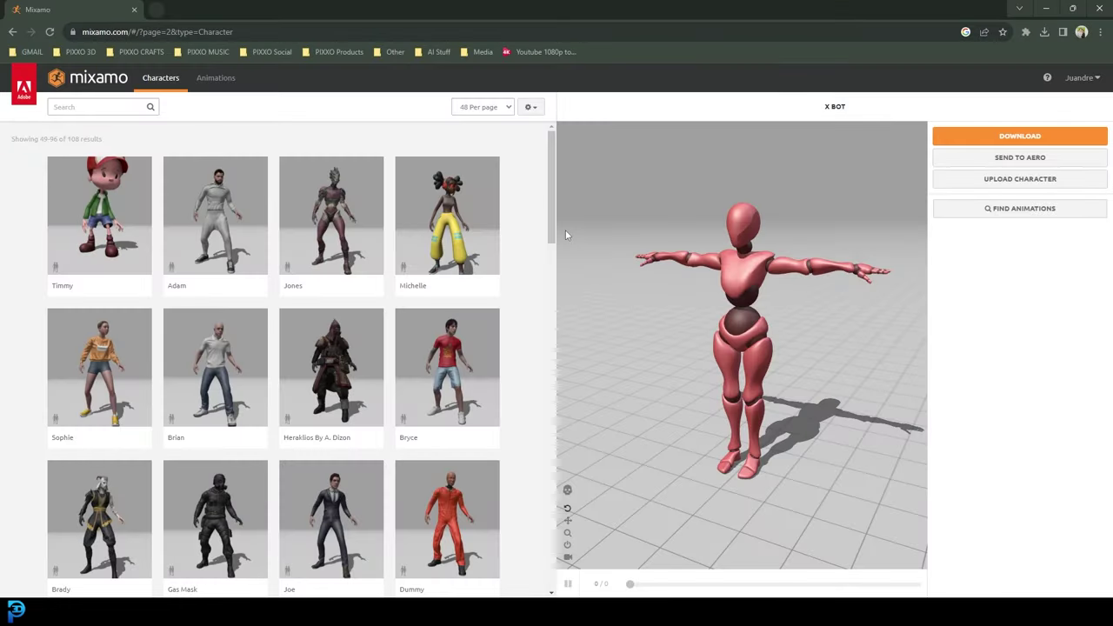
Switch to the Mixamo website and pick the Y Bot from the second page of characters
left_click(83, 31)
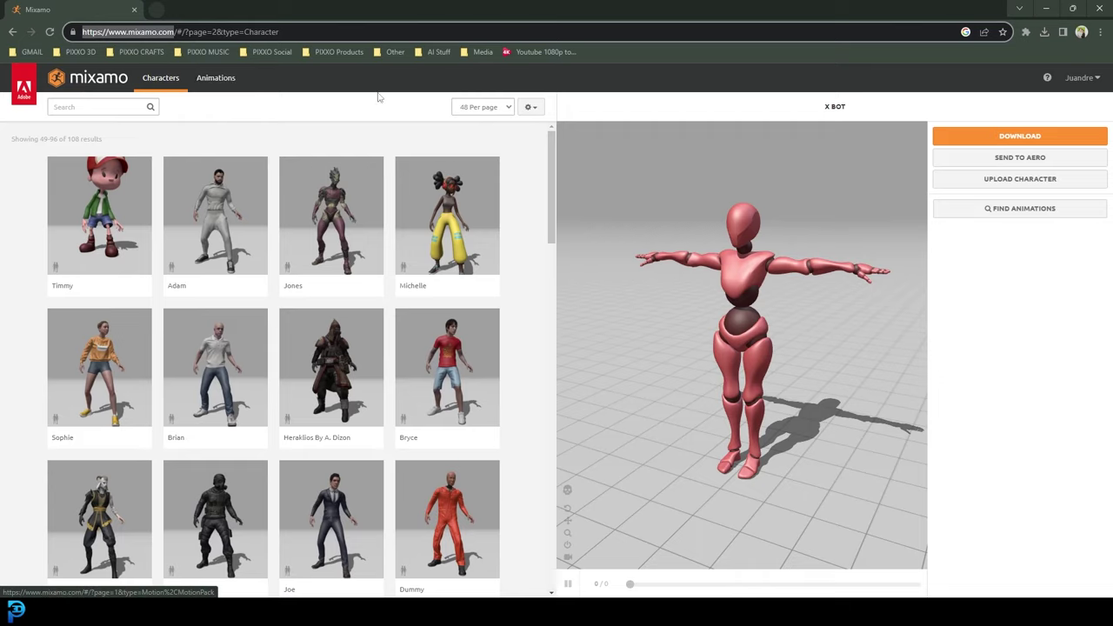
left_click(167, 80)
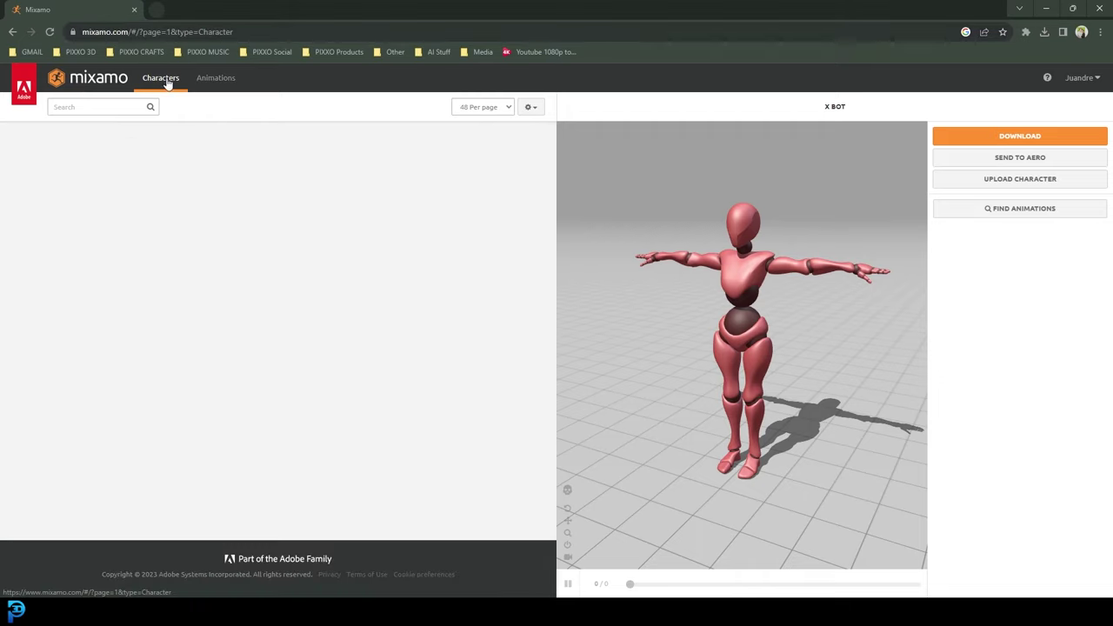
scroll(283, 184, "down", 7)
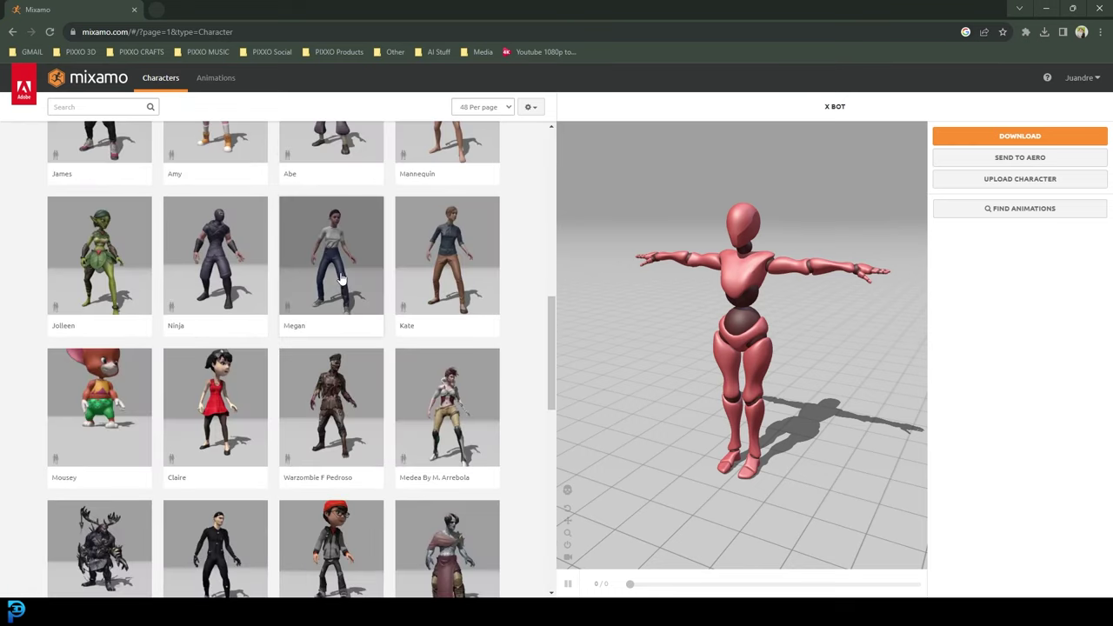
scroll(335, 417, "down", 4)
scroll(335, 430, "down", 5)
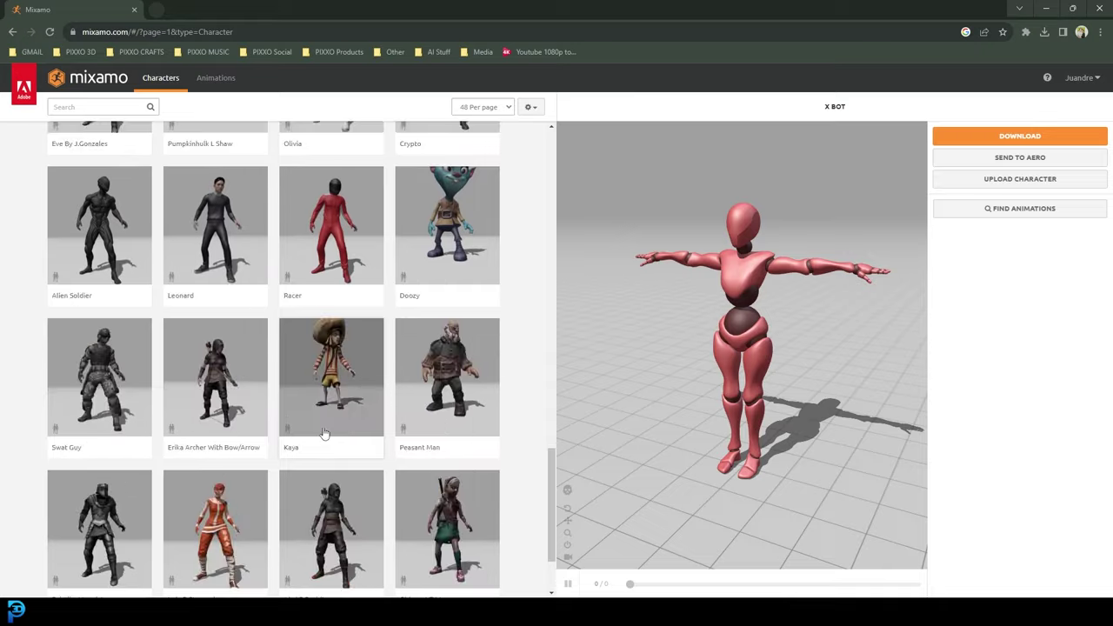
left_click(265, 520)
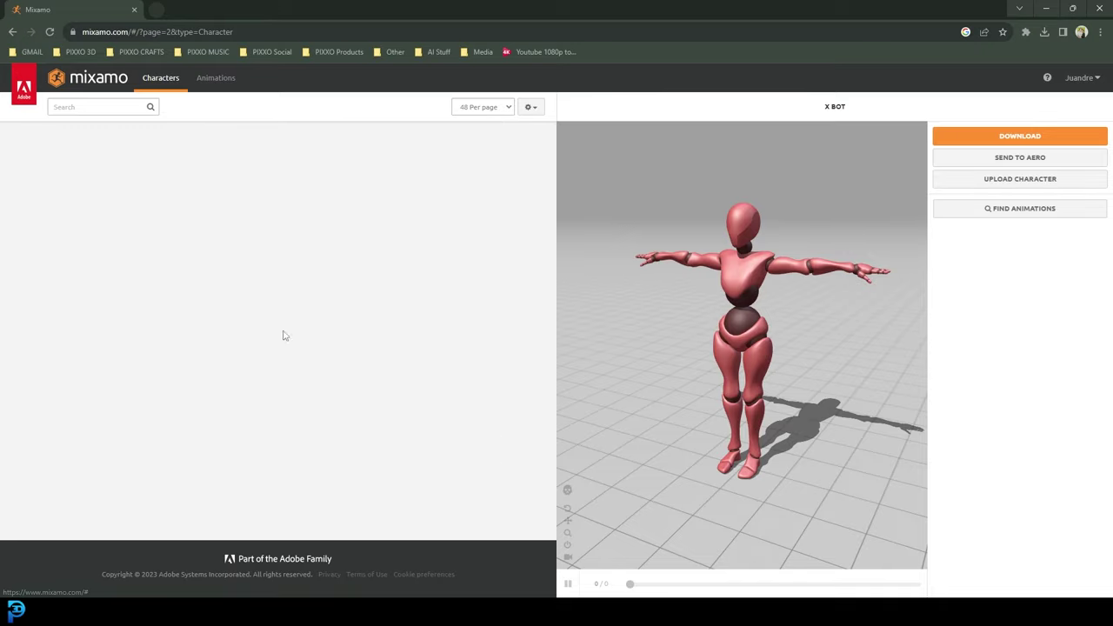
scroll(217, 311, "down", 3)
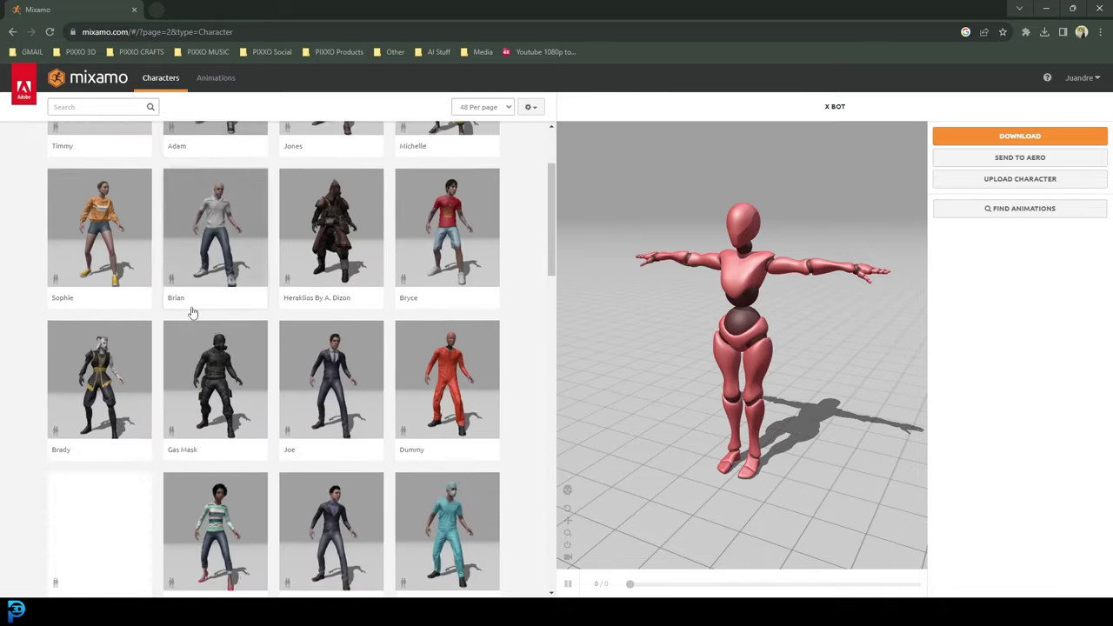
scroll(232, 313, "down", 4)
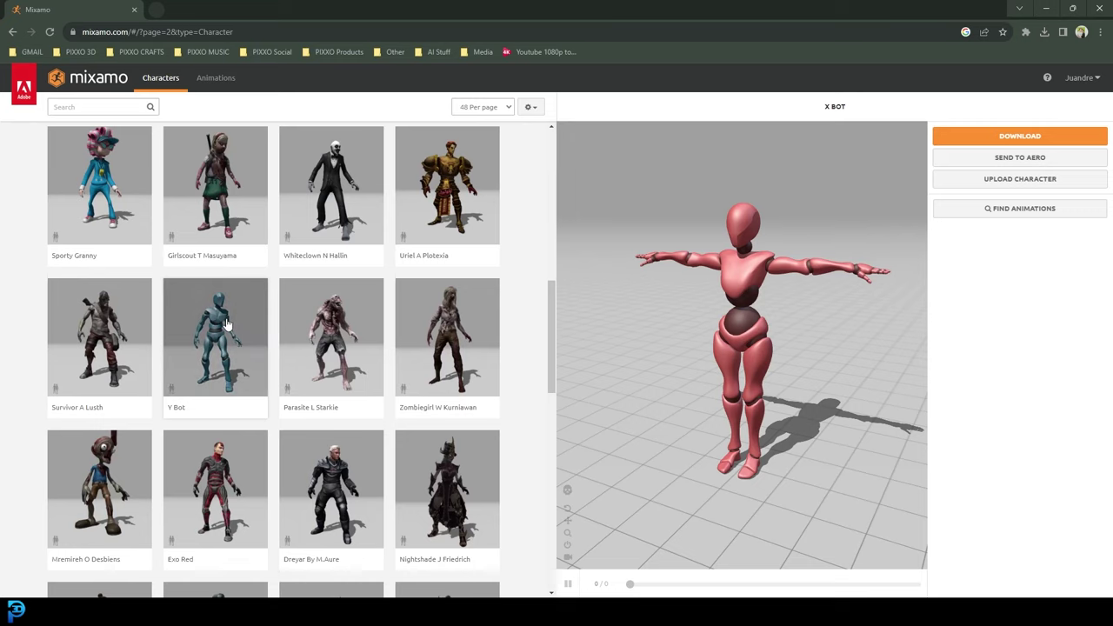
left_click(226, 324)
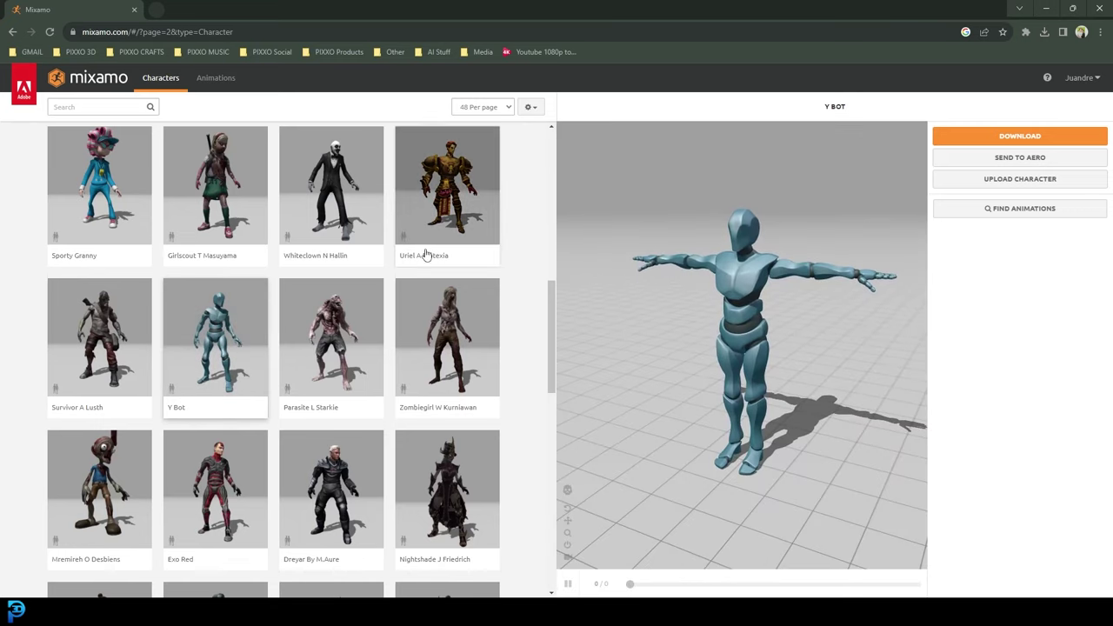
Search the animations for "kick" and apply the Roundhouse Kick to the Y Bot
left_click(213, 82)
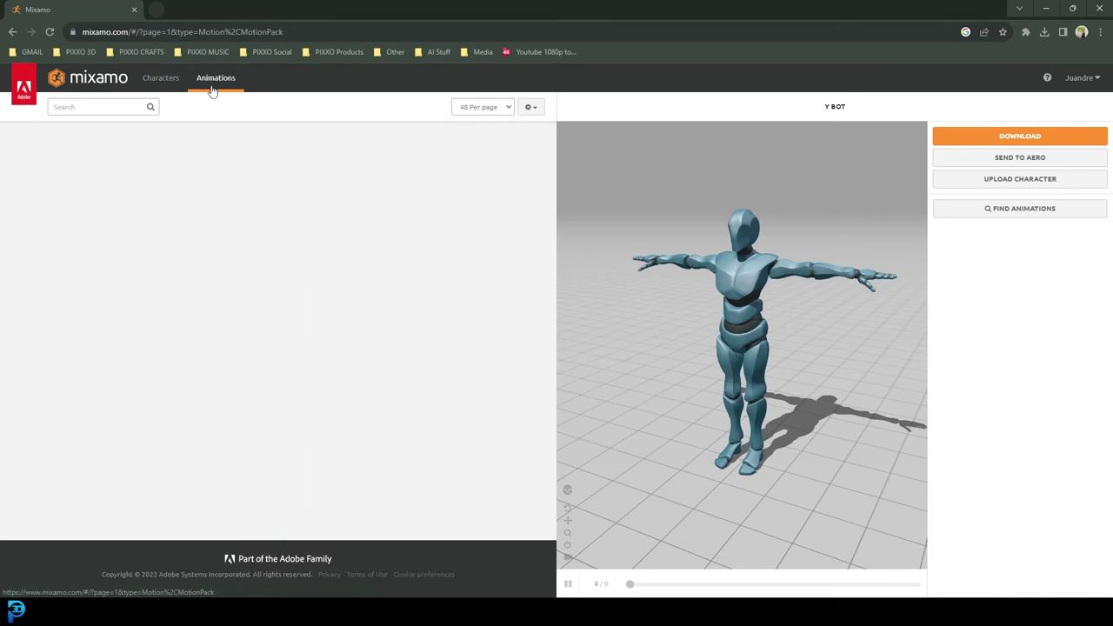
scroll(214, 273, "down", 1)
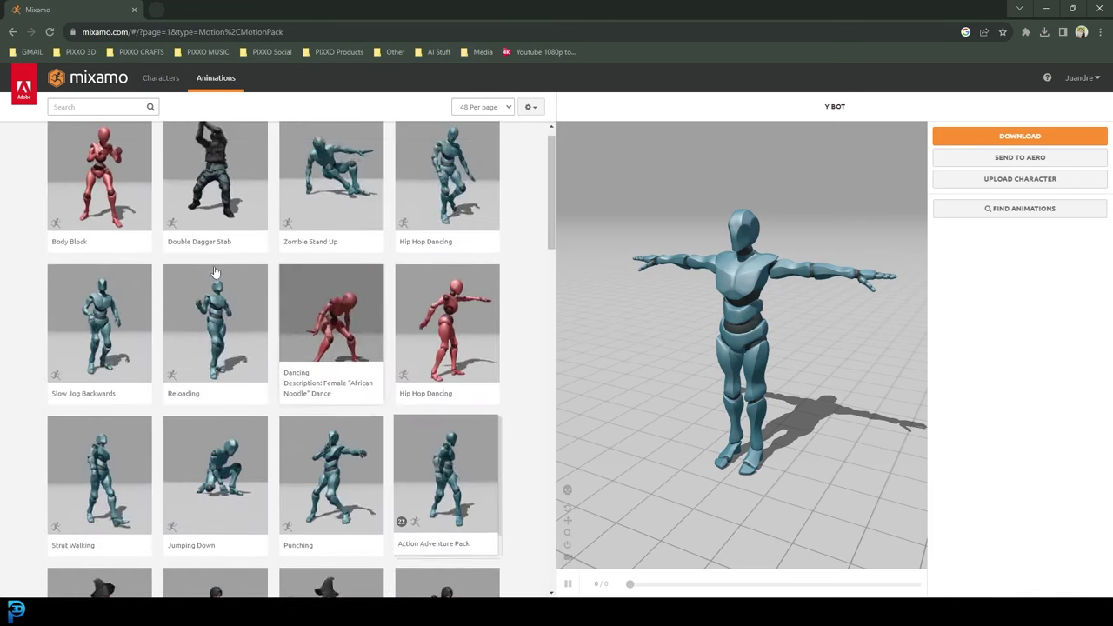
left_click(85, 107)
type("kick")
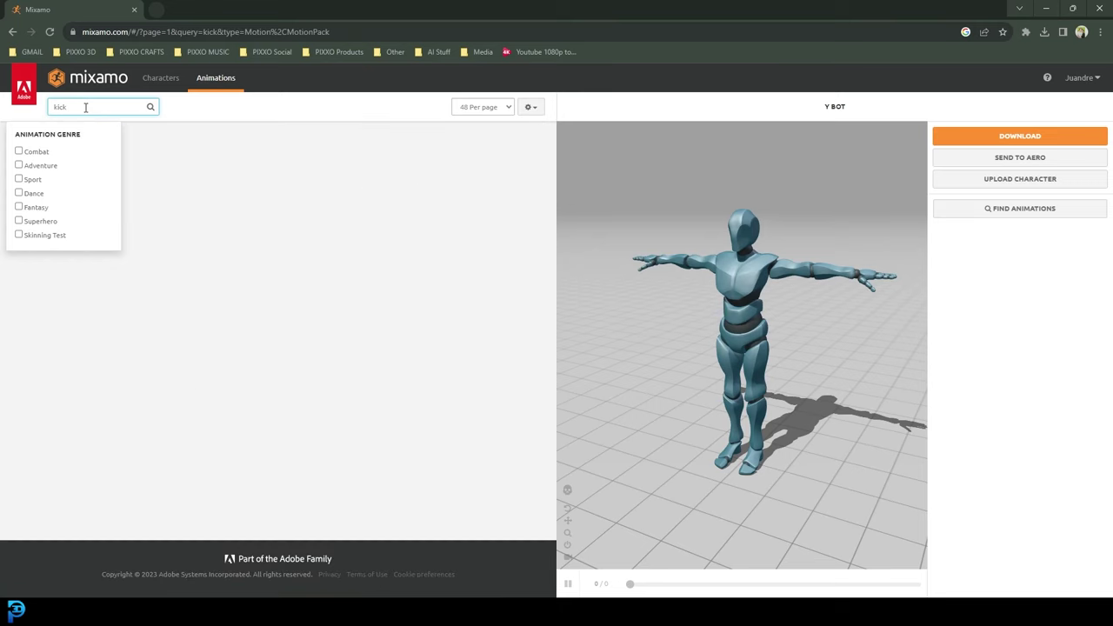
scroll(258, 206, "down", 3)
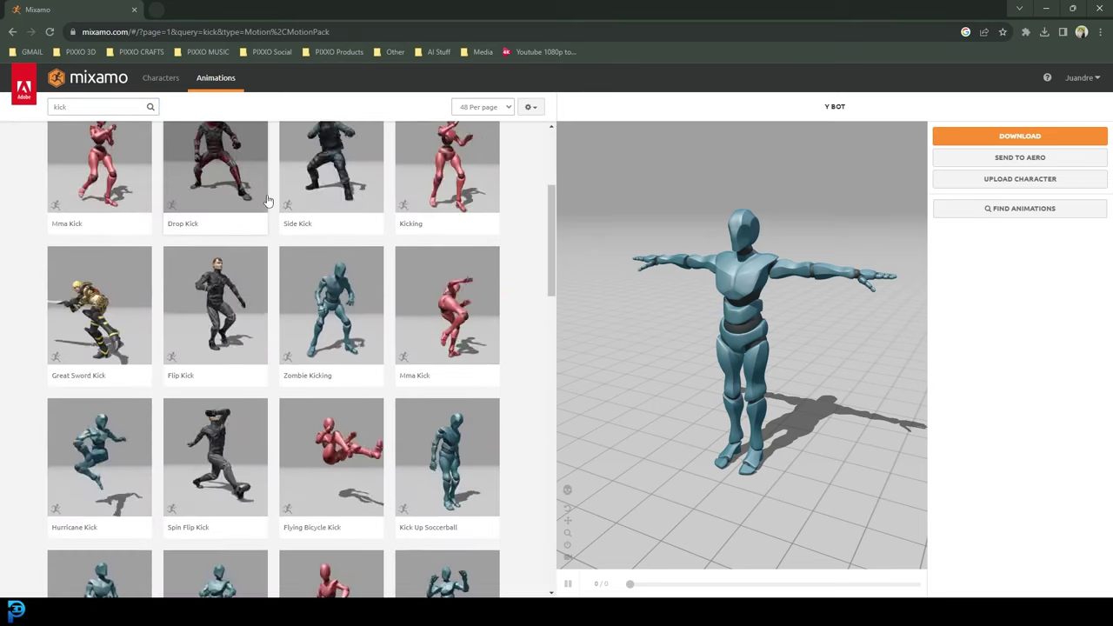
scroll(268, 201, "down", 3)
left_click(209, 328)
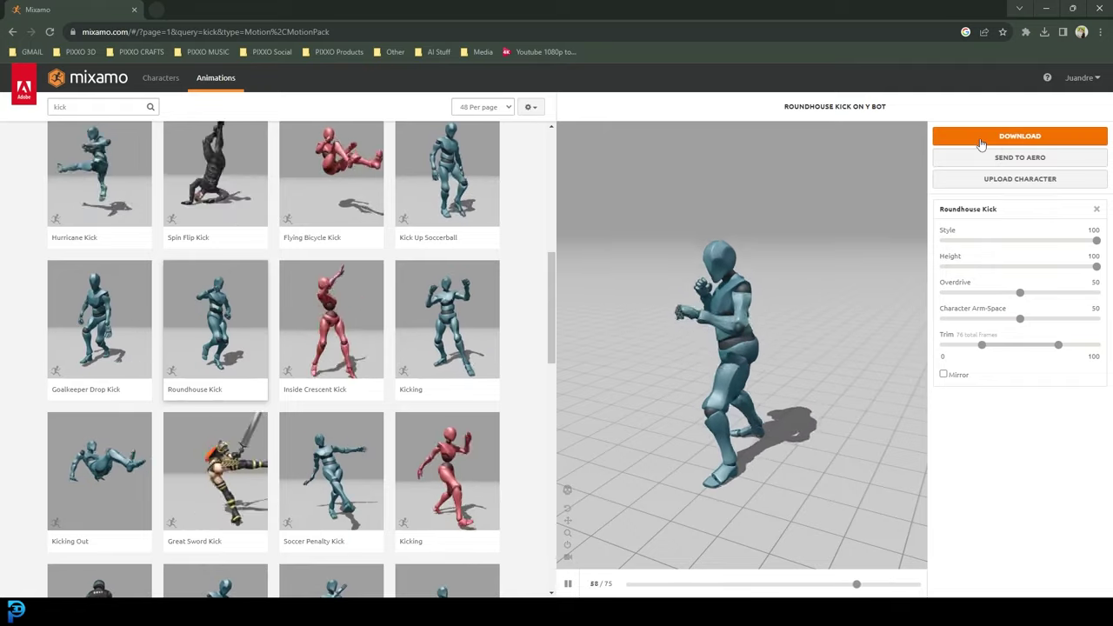
Download the Roundhouse Kick as FBX Binary with skin, at 24 frames per second and no keyframe reduction
left_click(1019, 136)
left_click(429, 224)
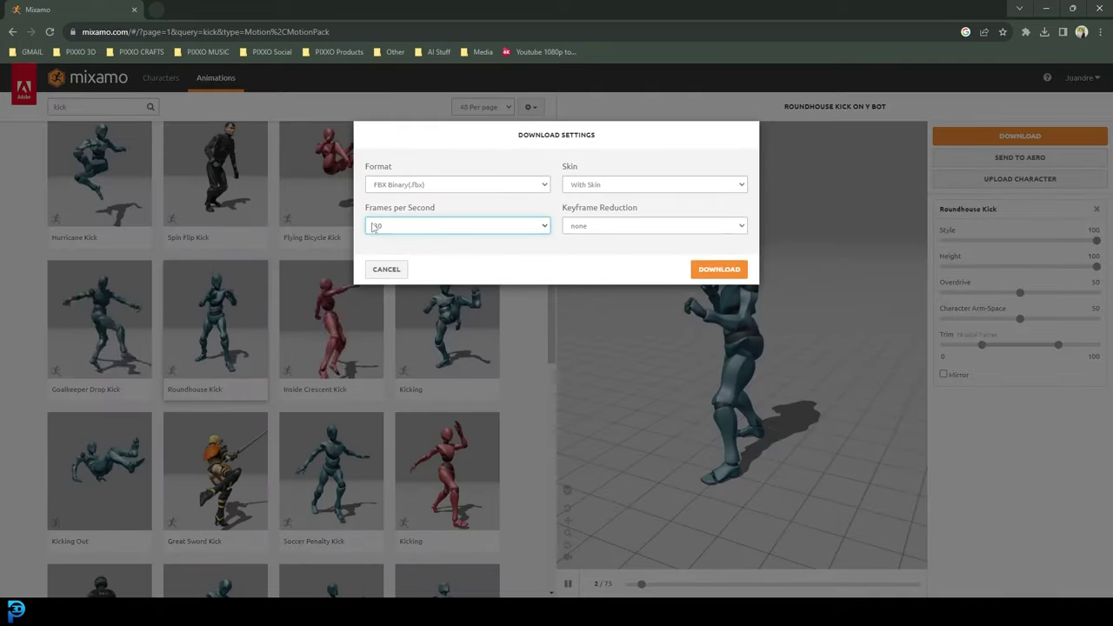
left_click(424, 226)
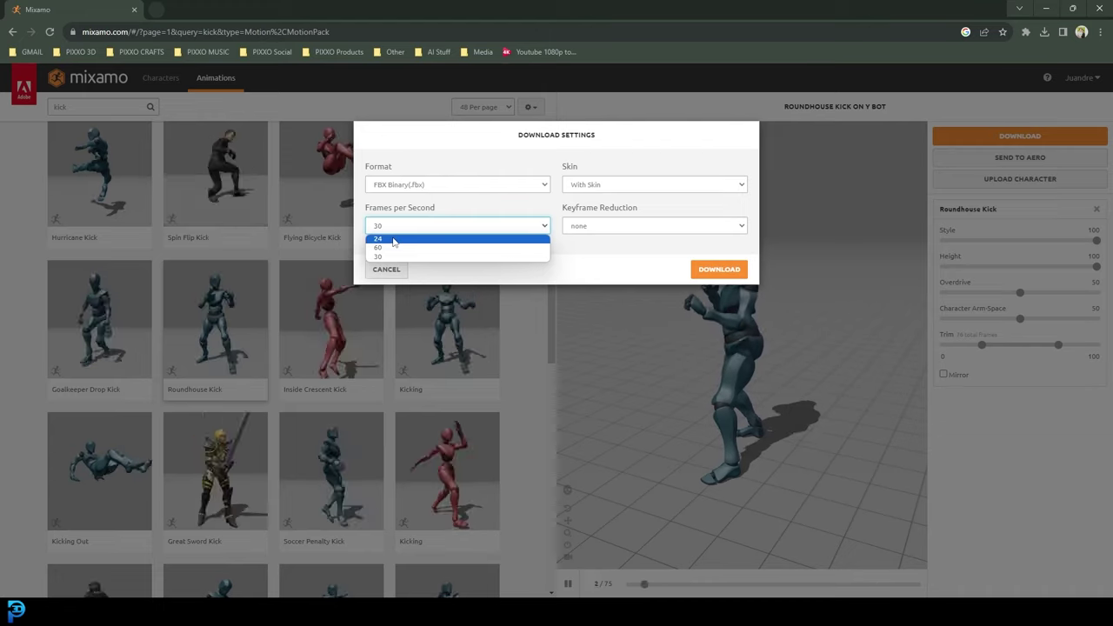
left_click(393, 239)
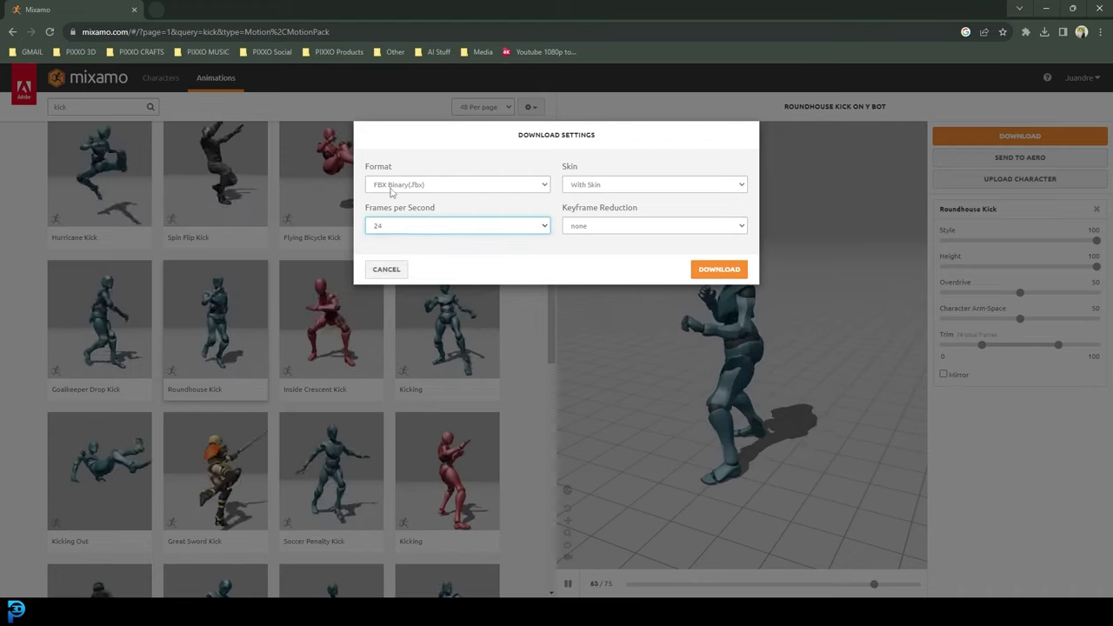
left_click(717, 269)
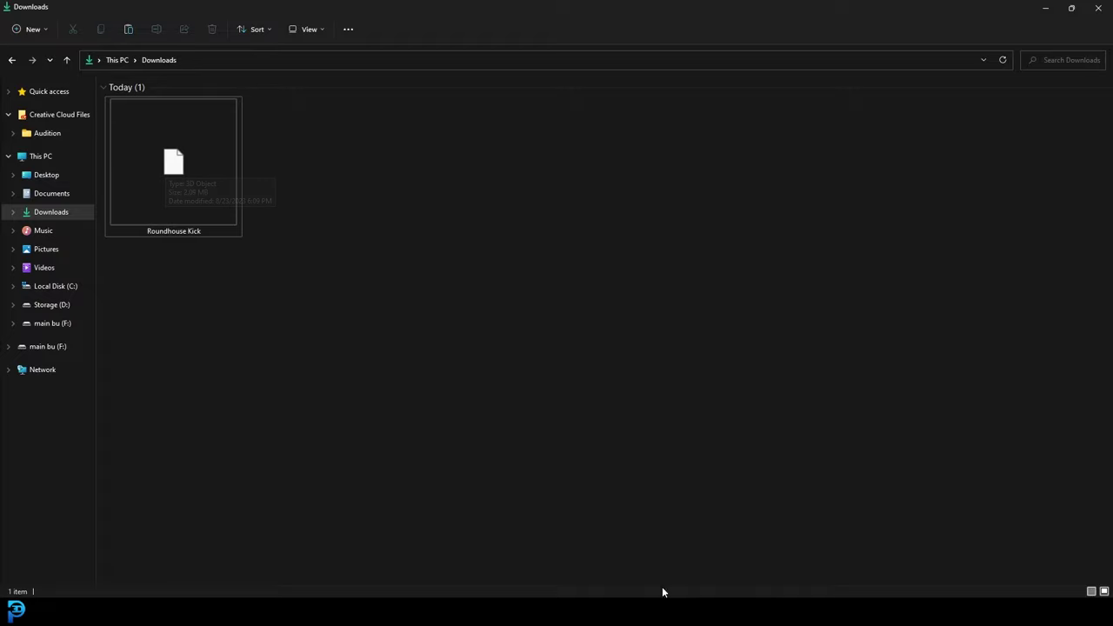
Switch to the new Blender scene and import Roundhouse Kick.fbx from the Downloads folder
mouse_move(557, 613)
left_click(600, 561)
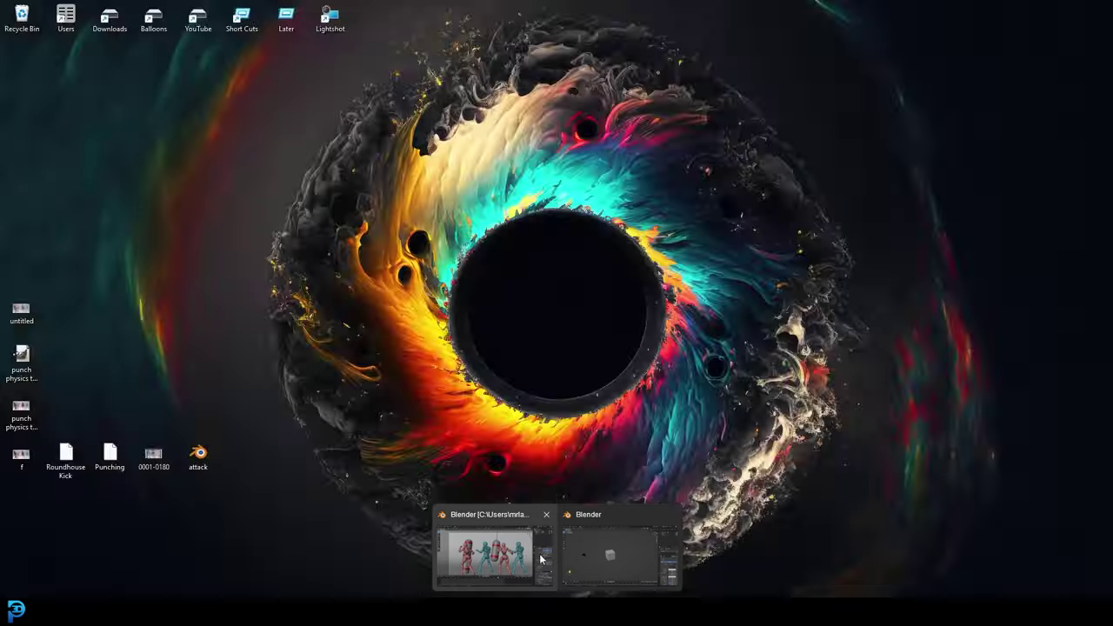
middle_click_drag(526, 261, 356, 192)
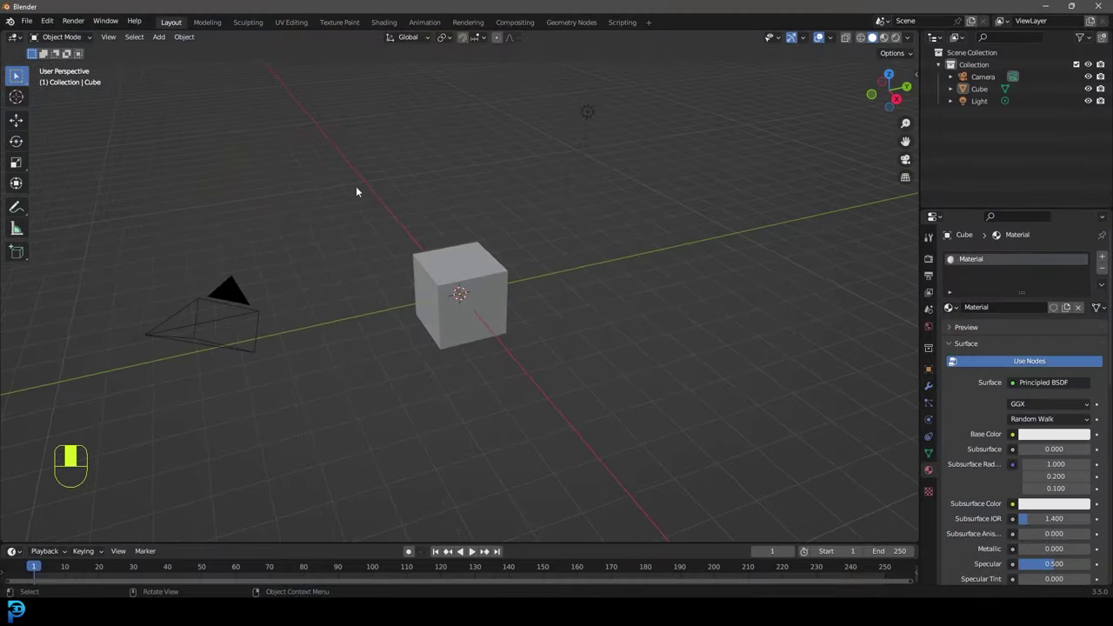
left_click(28, 22)
mouse_move(51, 188)
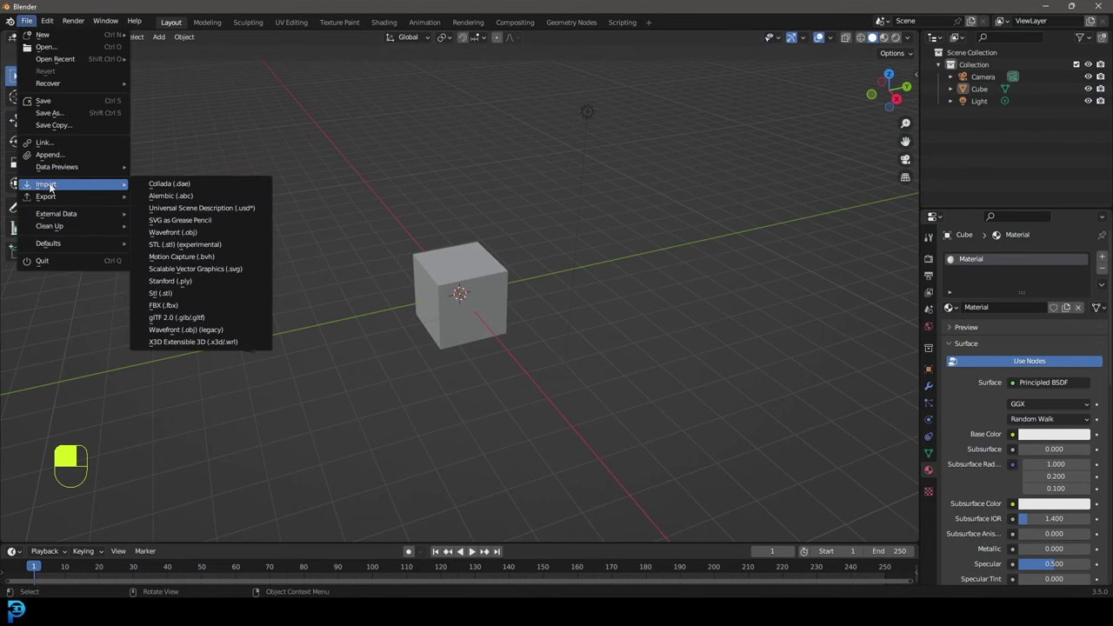
left_click(188, 305)
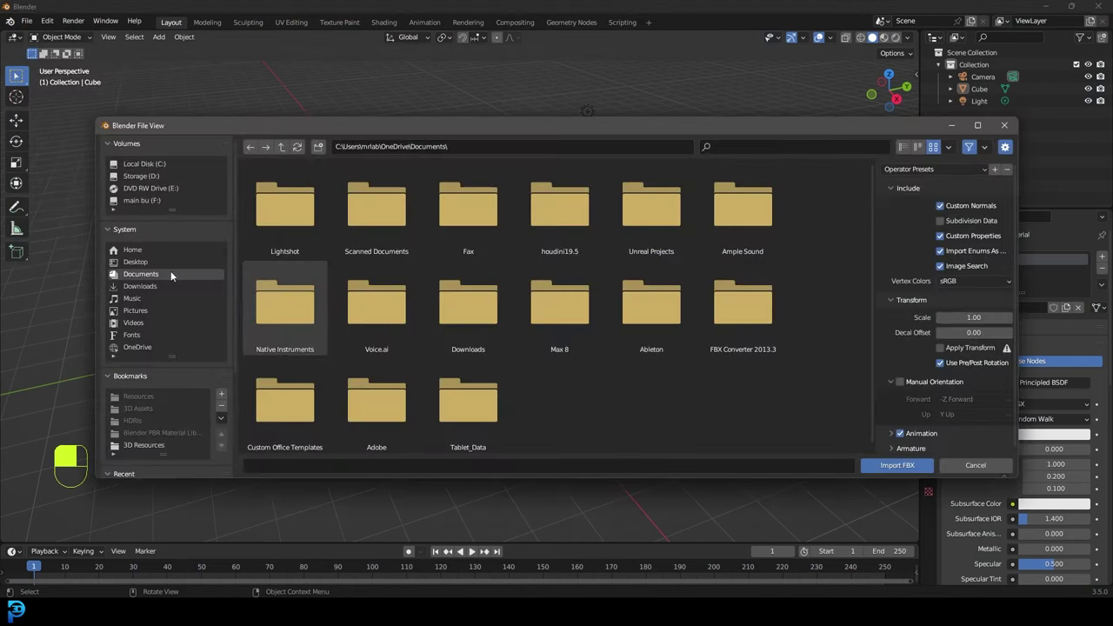
left_click(138, 287)
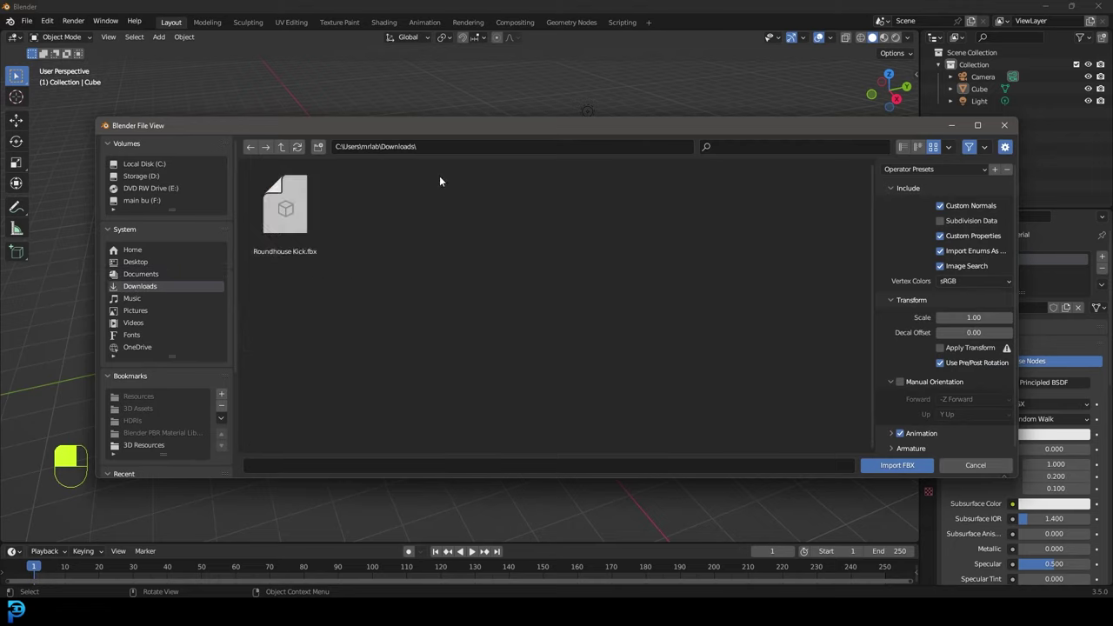
left_click(295, 213)
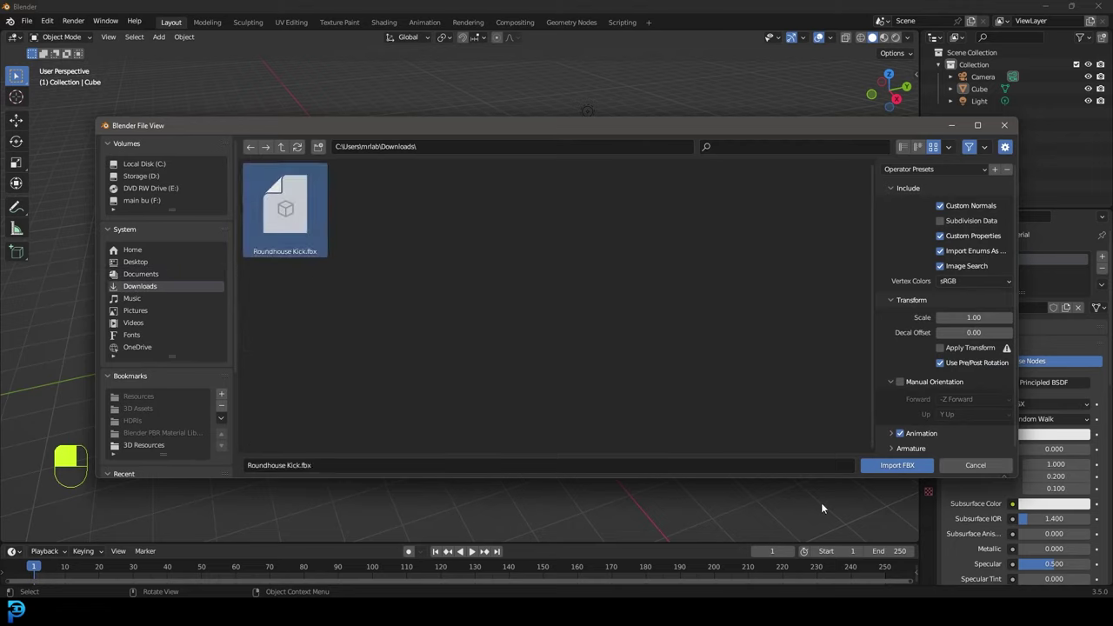
left_click(896, 468)
Scale up the imported armature until the figure clearly towers above the default cube
middle_click_drag(457, 333, 508, 271)
scroll(534, 276, "up", 3)
scroll(509, 272, "down", 3)
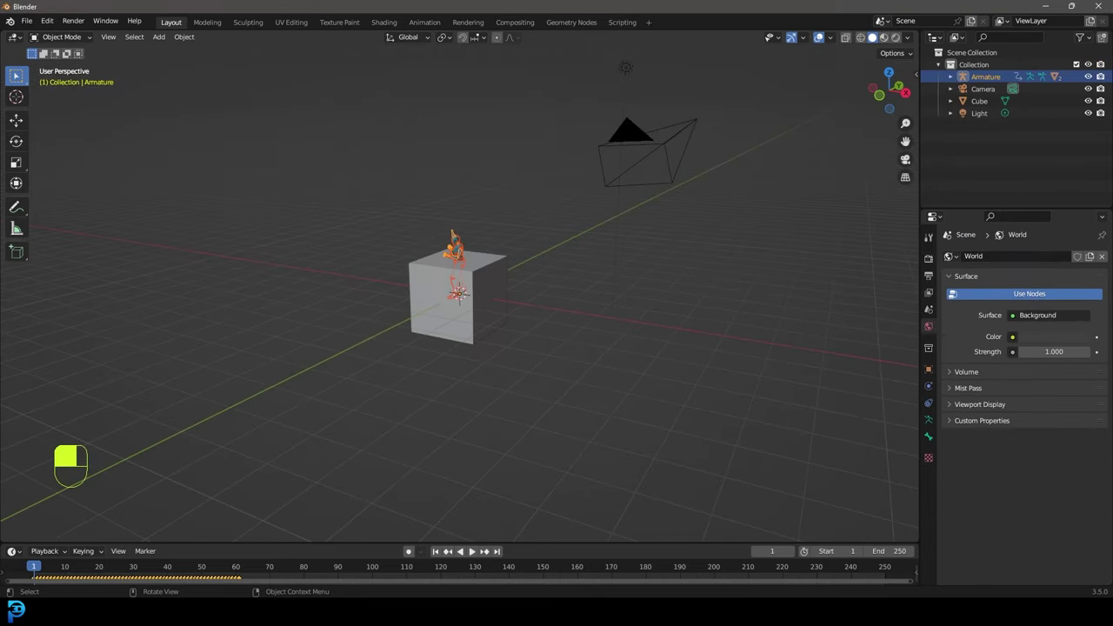
key("s")
left_click(632, 381)
middle_click_drag(597, 336, 520, 270)
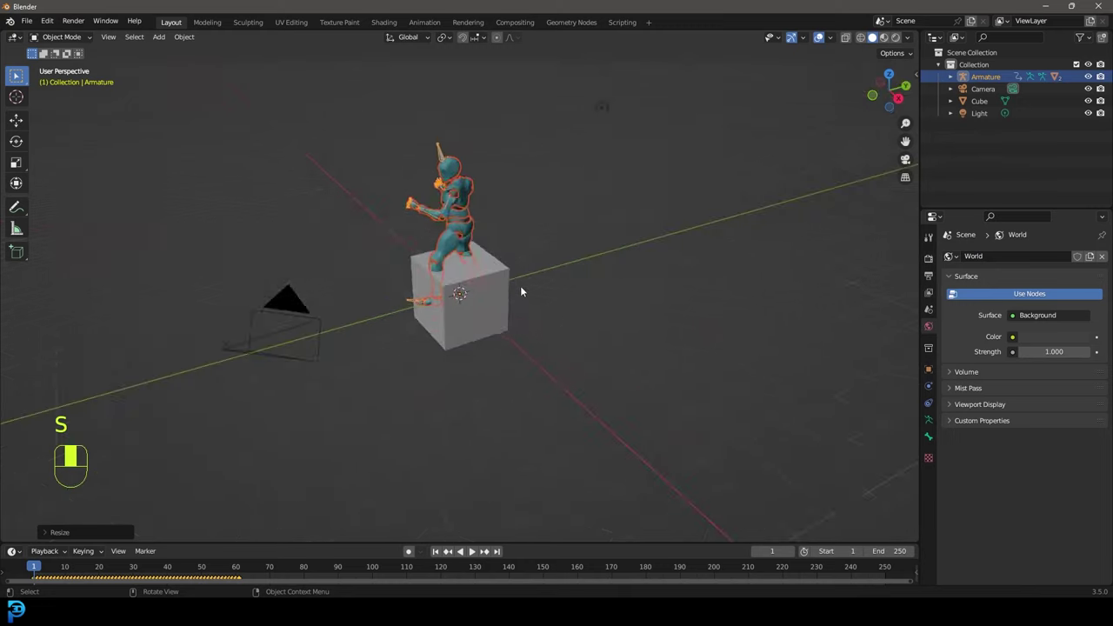
scroll(519, 270, "up", 4)
Apply the scale of the character's Alpha_Surface body mesh
left_click(439, 106)
middle_click_drag(433, 91, 449, 193, "shift")
scroll(449, 193, "up", 1)
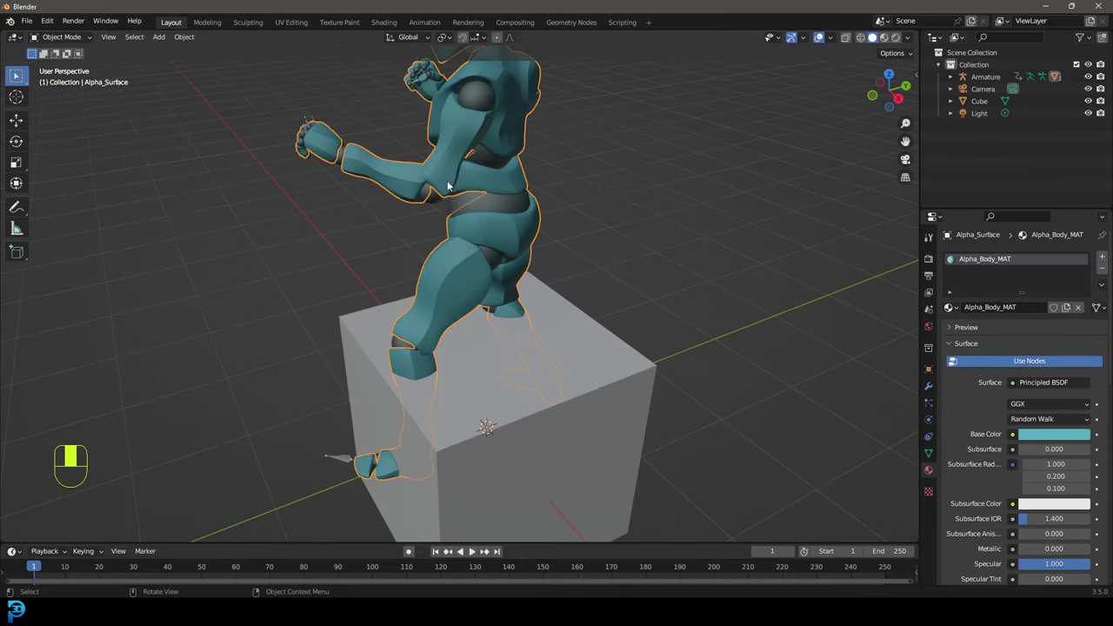
scroll(483, 235, "down", 3)
middle_click_drag(483, 244, 464, 228)
key("g")
right_click(470, 198)
middle_click_drag(411, 199, 420, 198)
key("ctrl+a")
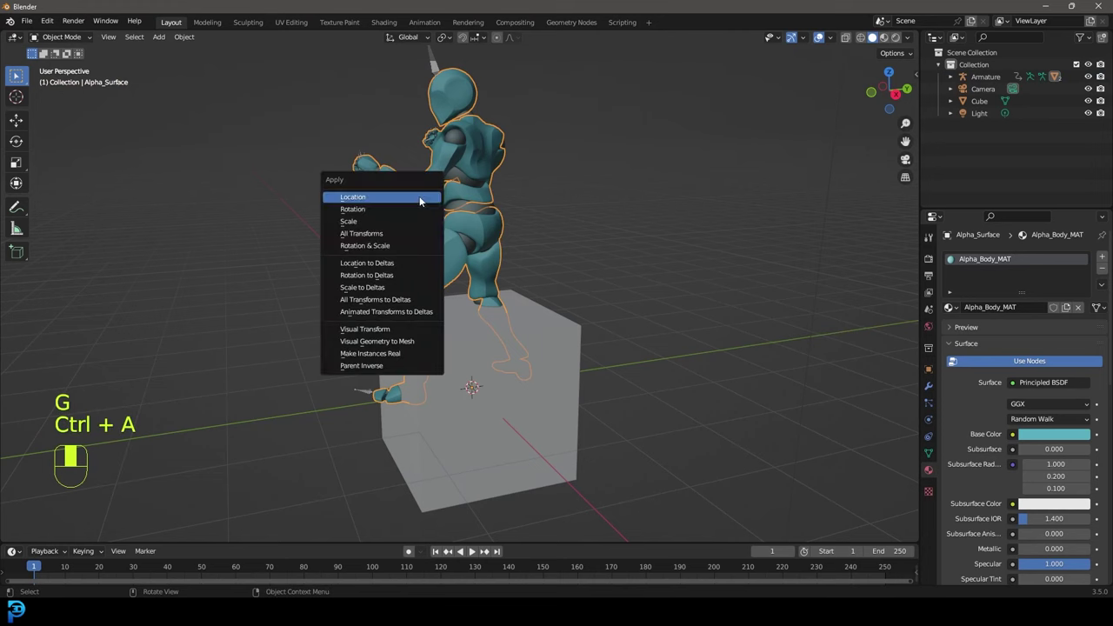
left_click(368, 218)
Delete the default cube, camera and light, leaving only the character's armature in the scene
middle_click_drag(369, 218, 463, 347)
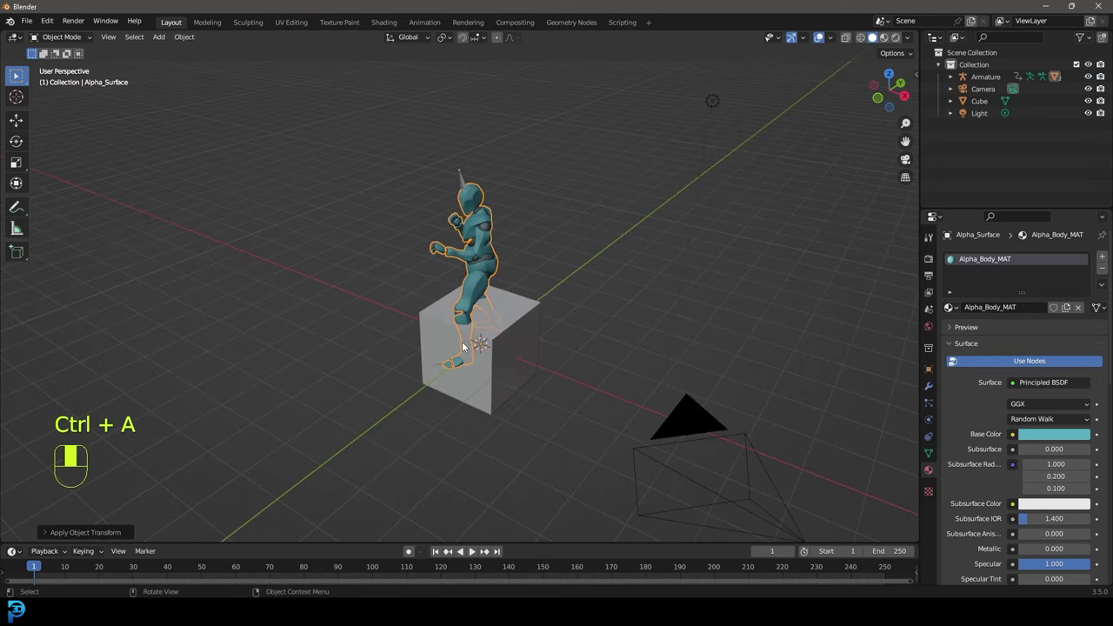
left_click(522, 308)
scroll(496, 300, "down", 5)
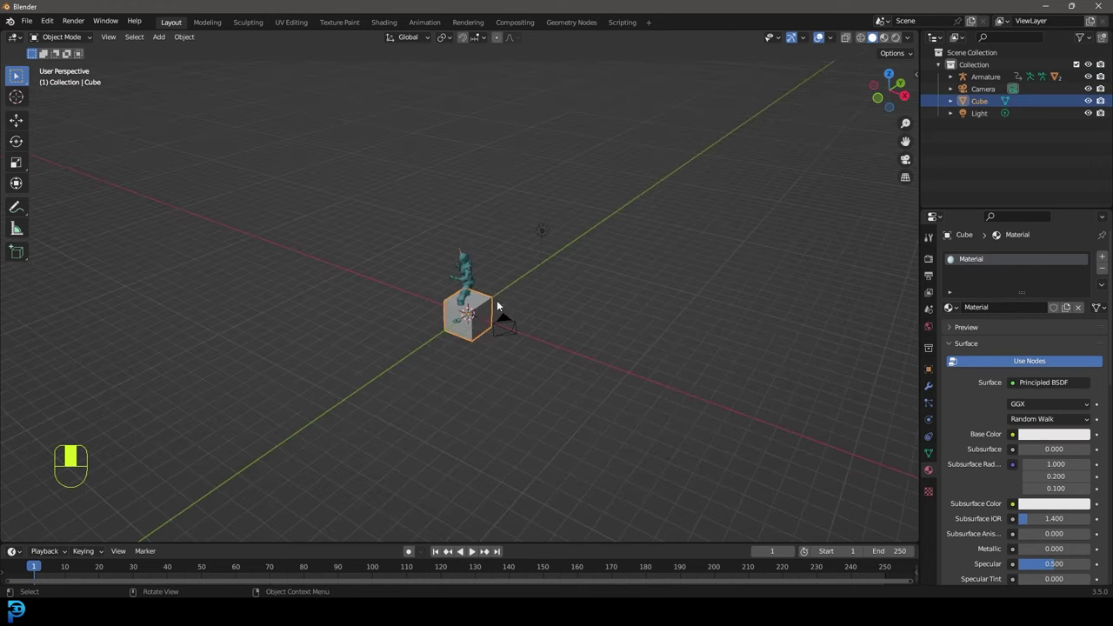
scroll(493, 301, "up", 4)
left_click(451, 304)
left_click_drag(687, 476, 618, 89)
key("x")
left_click(617, 88)
Show the character in the right orthographic view and make the timeline area taller
middle_click_drag(617, 88, 457, 283)
scroll(277, 165, "up", 5)
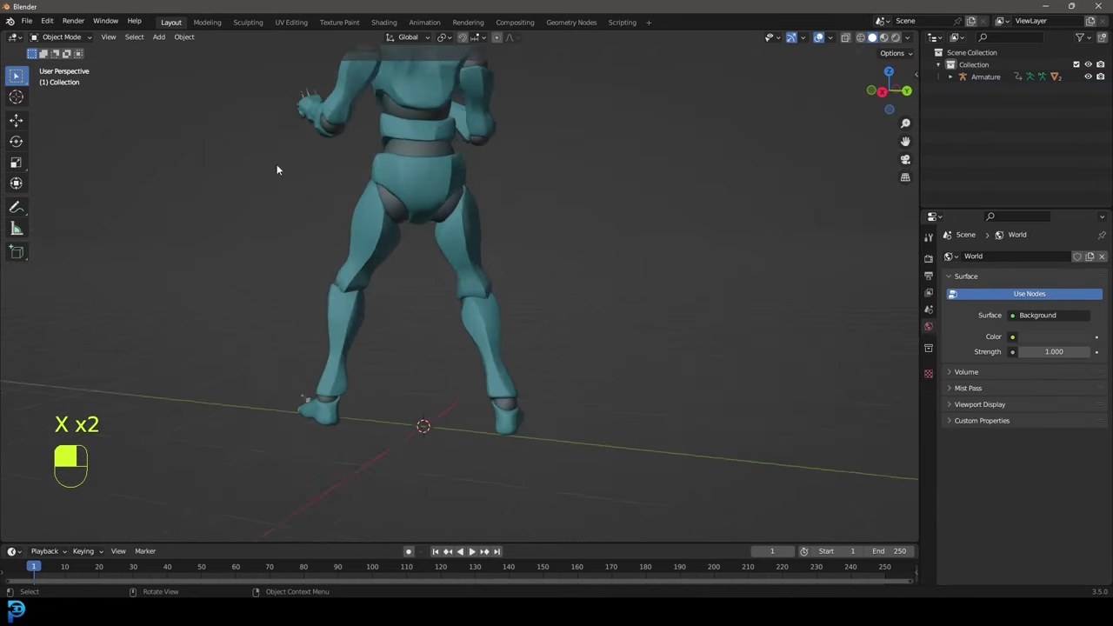
middle_click_drag(276, 165, 358, 184)
key("KP_3")
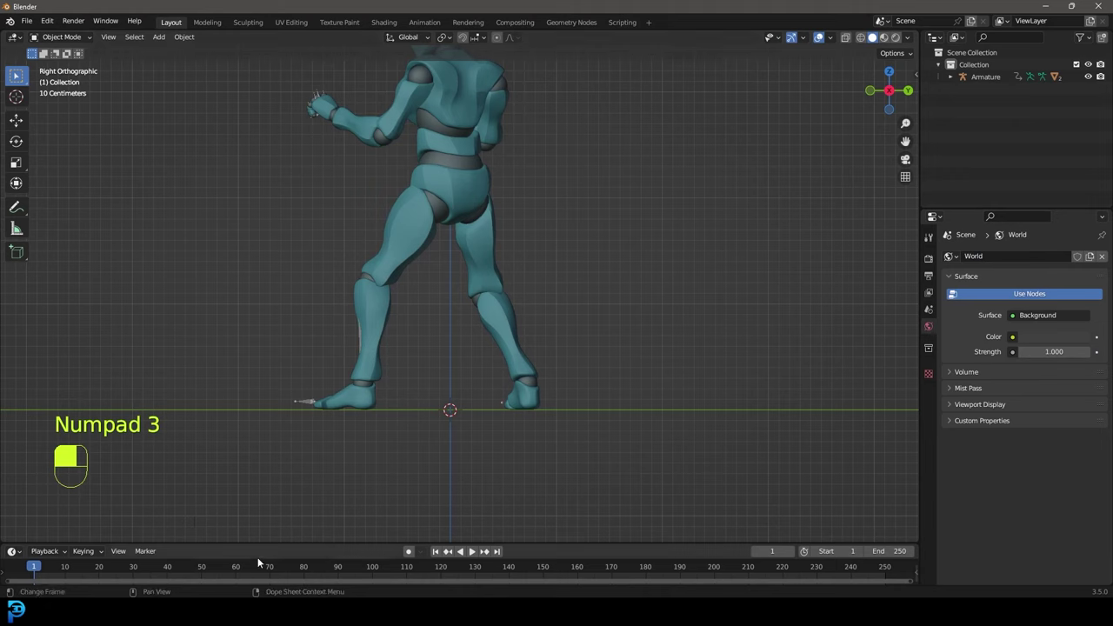
left_click_drag(257, 542, 253, 462)
scroll(286, 376, "down", 4)
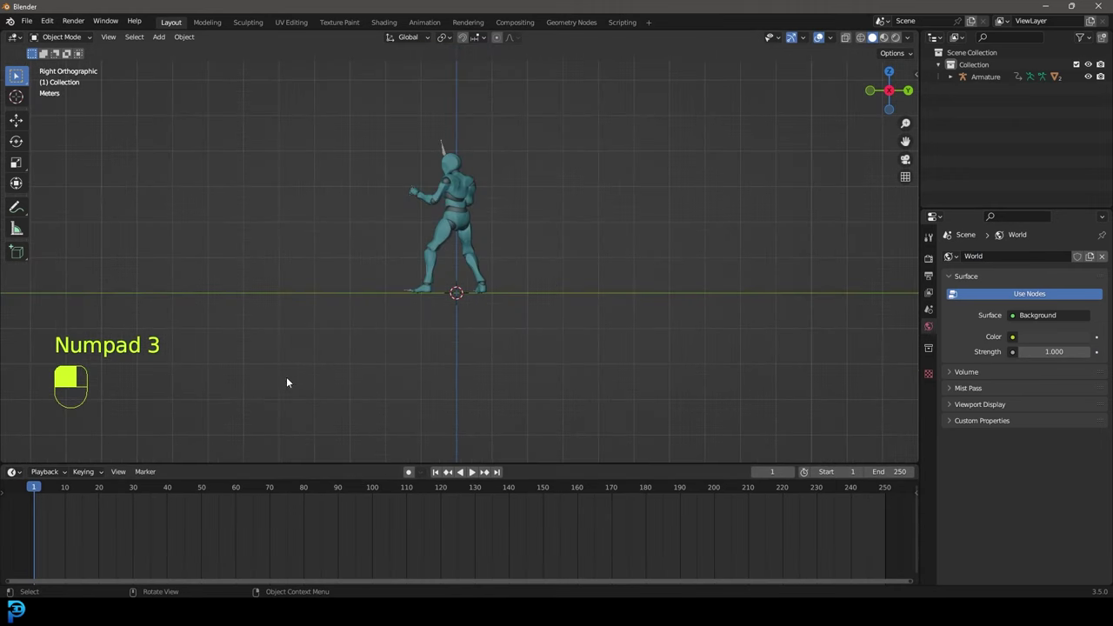
Play the kick animation up to about frame 63, stop it and select the armature to show its keyframes
scroll(405, 181, "up", 2)
key("space")
scroll(426, 231, "down", 3)
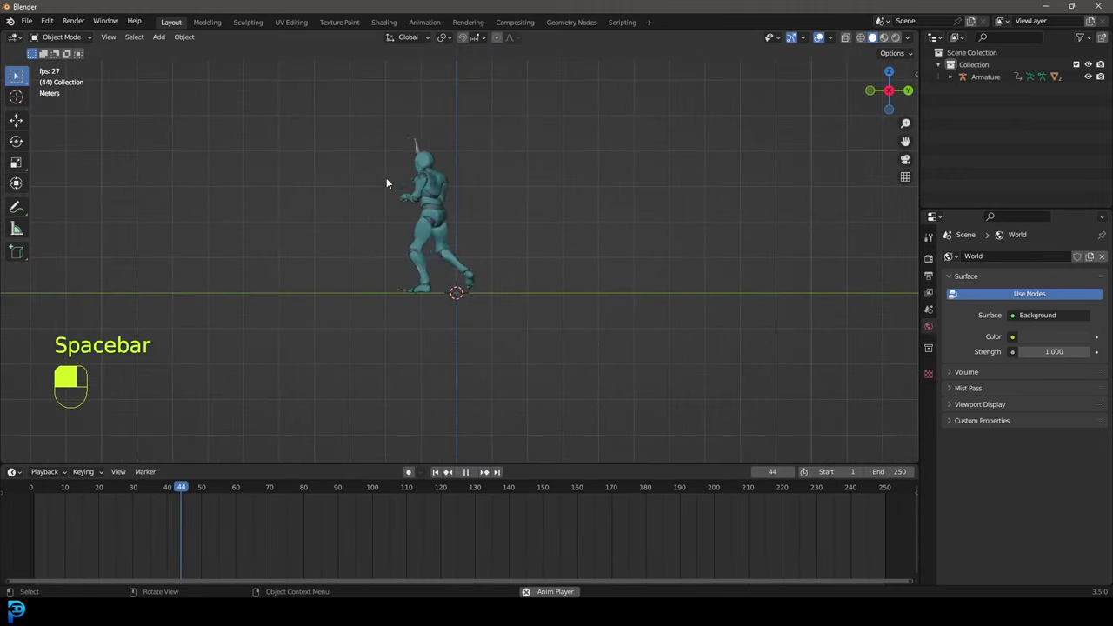
scroll(429, 140, "up", 3)
left_click(435, 99)
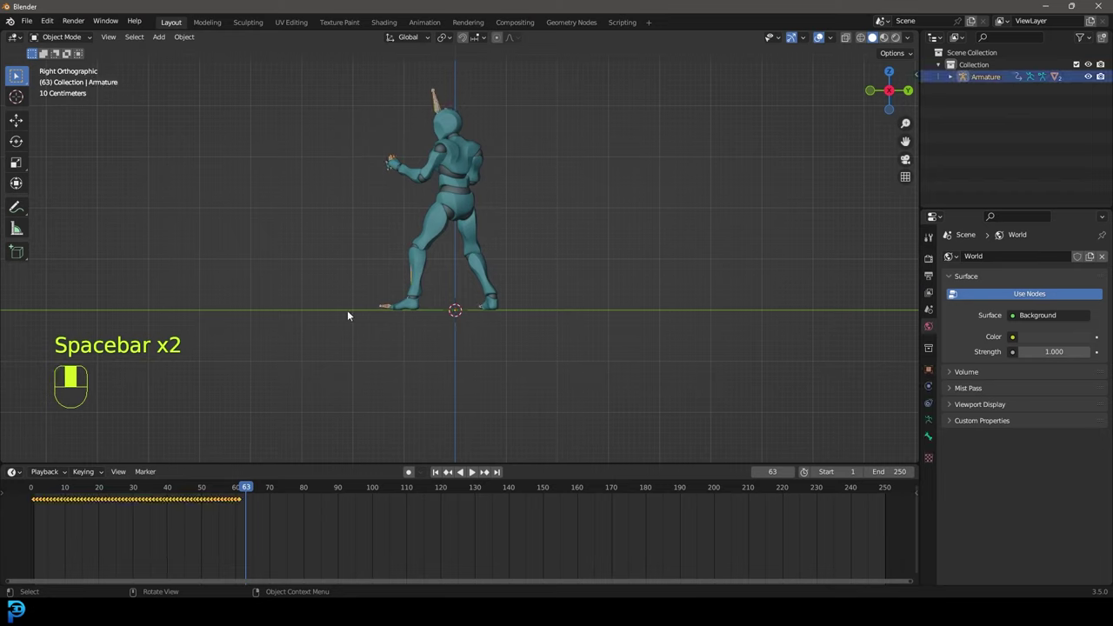
Set the animation's end frame to 180 and play it briefly to frame 74 with nothing selected
left_click_drag(259, 522, 21, 513)
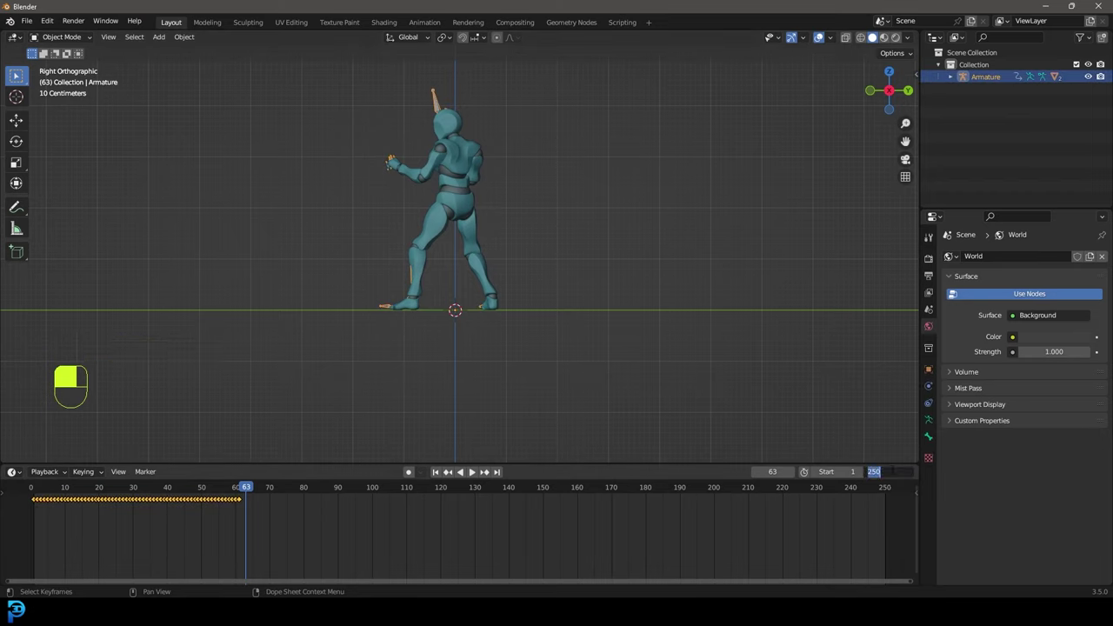
key("Return")
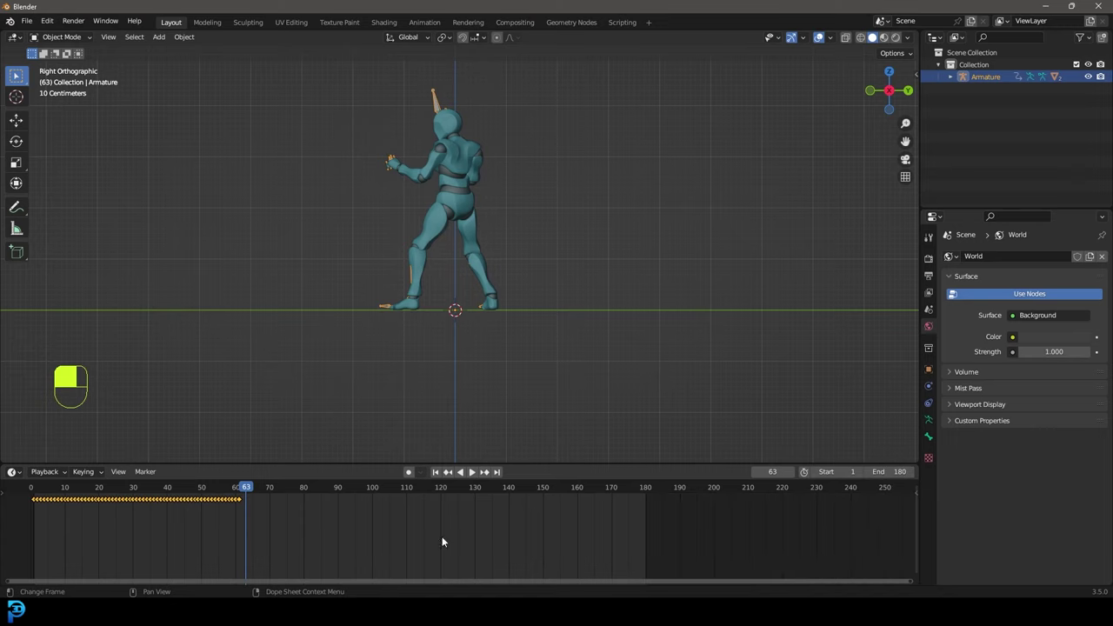
key("Home")
key("alt+a")
middle_click_drag(398, 233, 493, 261, "shift")
scroll(496, 260, "up", 2)
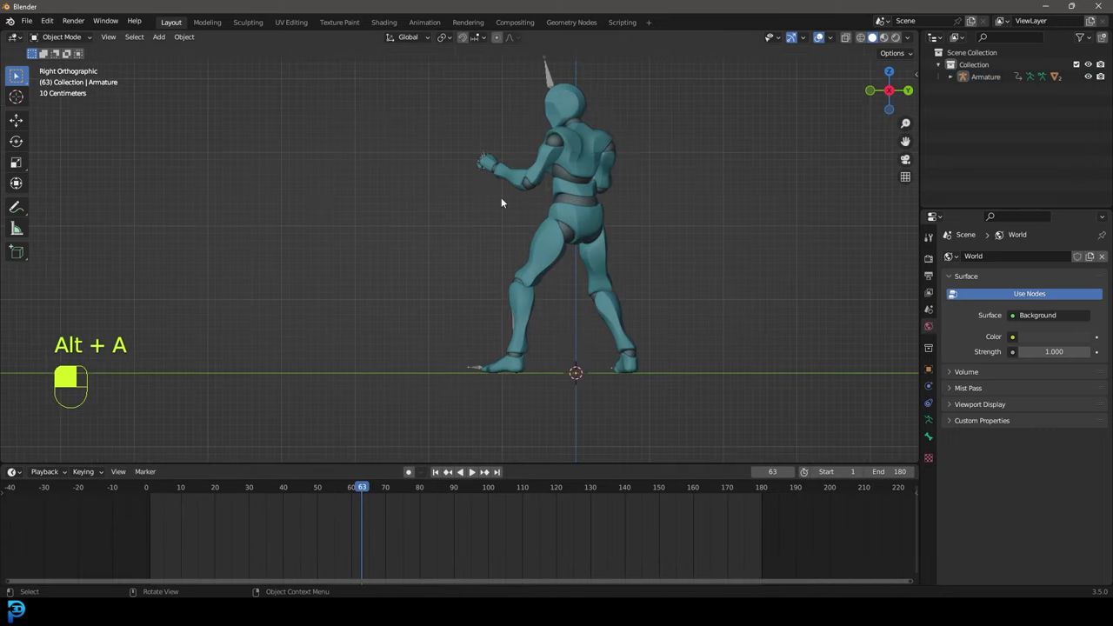
key("space")
key("space")
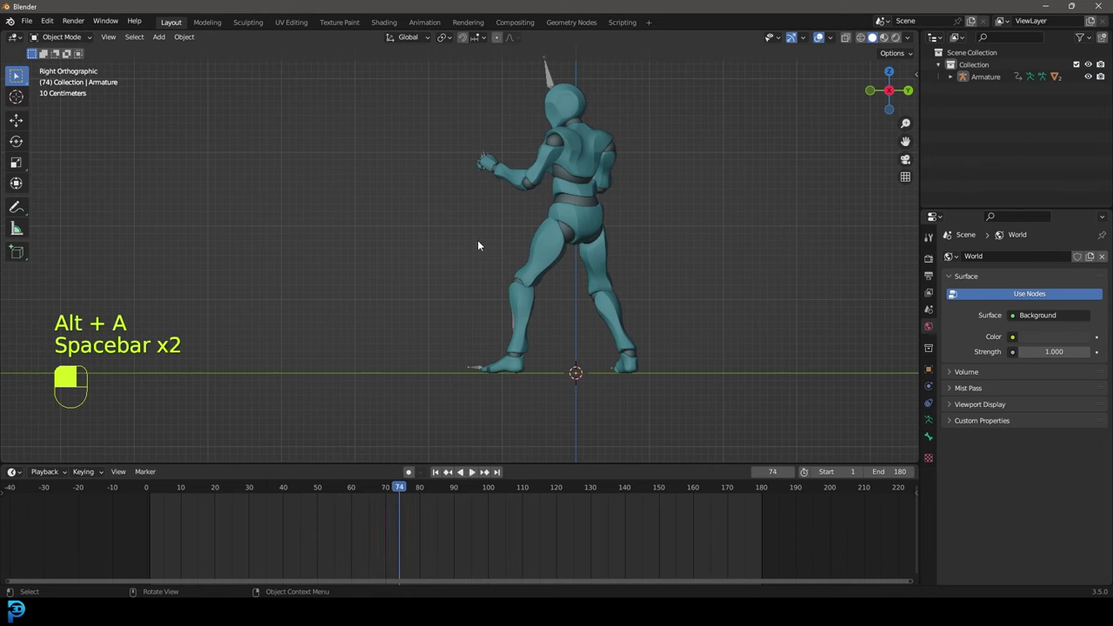
Add a cylinder mesh and move it in front of the character's feet
scroll(482, 237, "down", 5)
key("shift+a")
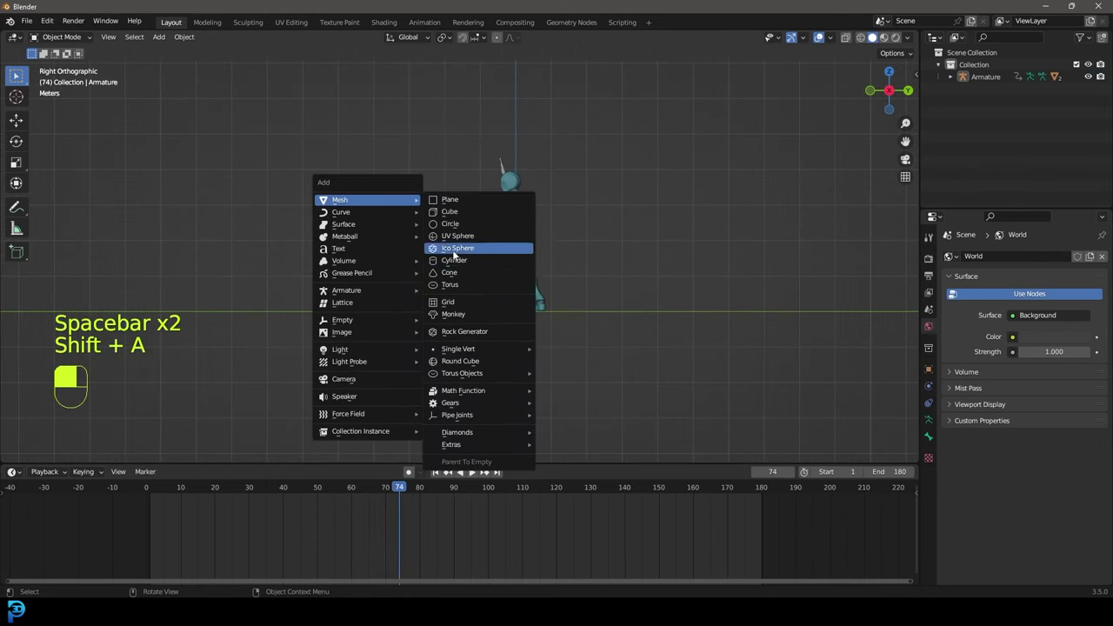
left_click(473, 259)
scroll(562, 314, "up", 3)
middle_click_drag(562, 313, 692, 282, "shift")
scroll(692, 283, "up", 2)
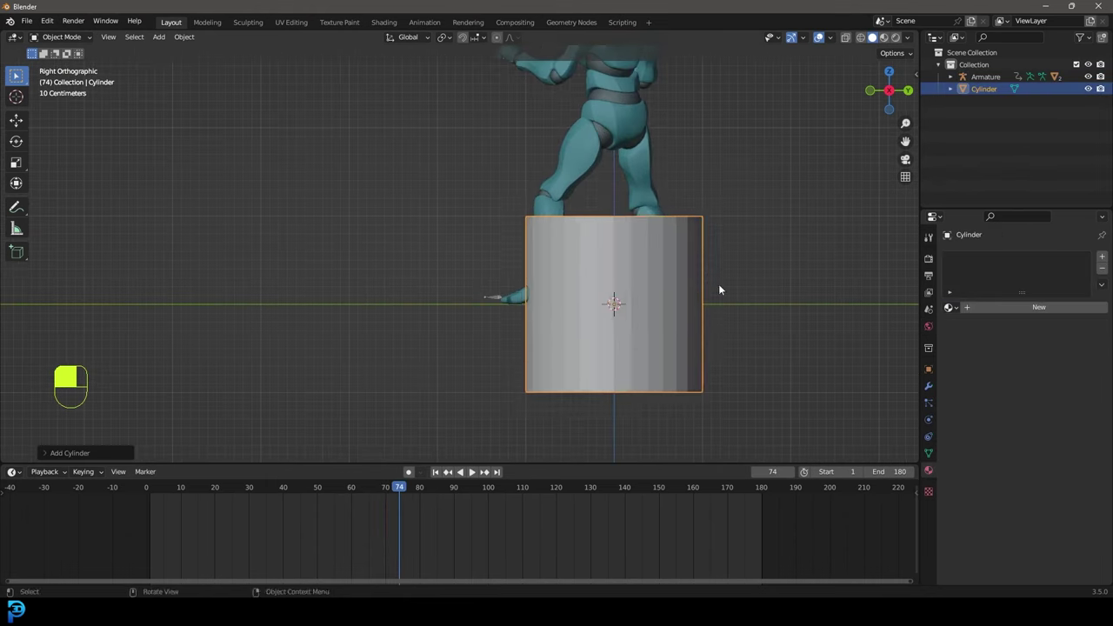
key("g")
left_click(530, 275)
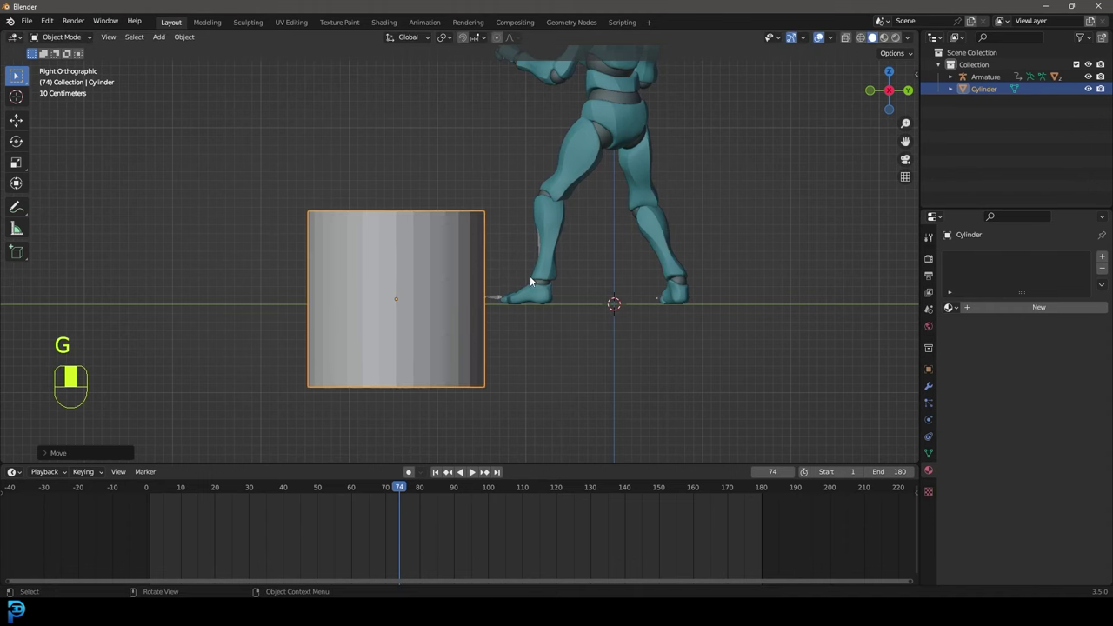
Scale the cylinder's mesh down to roughly half size in Edit Mode and raise it along Z until its base sits on the ground line
key("Tab")
scroll(606, 308, "up", 2)
key("s")
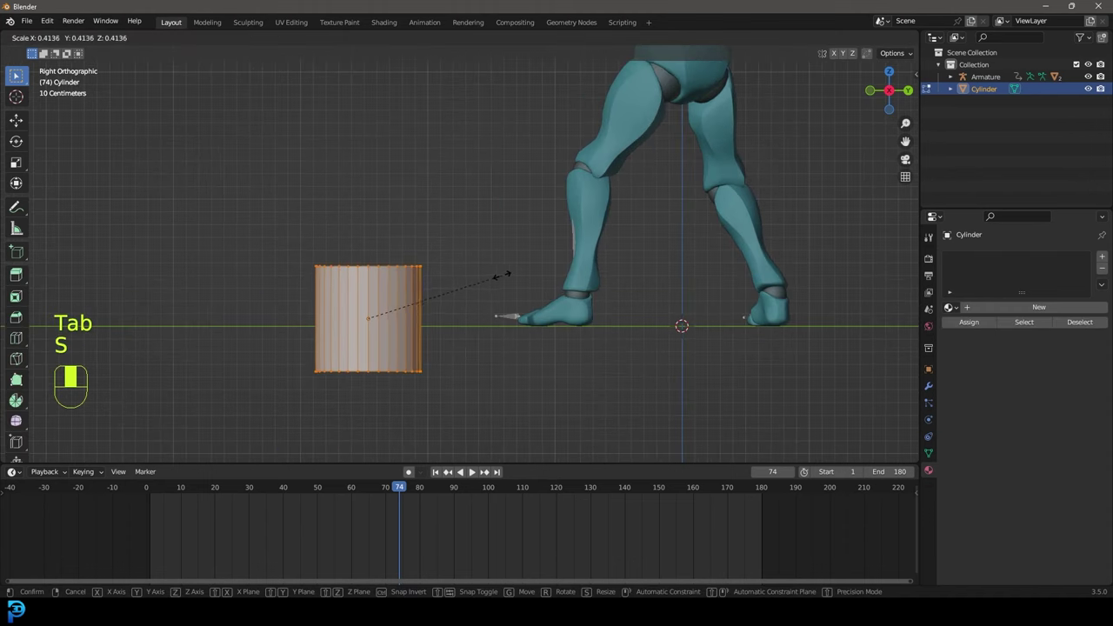
left_click(528, 282)
key("g")
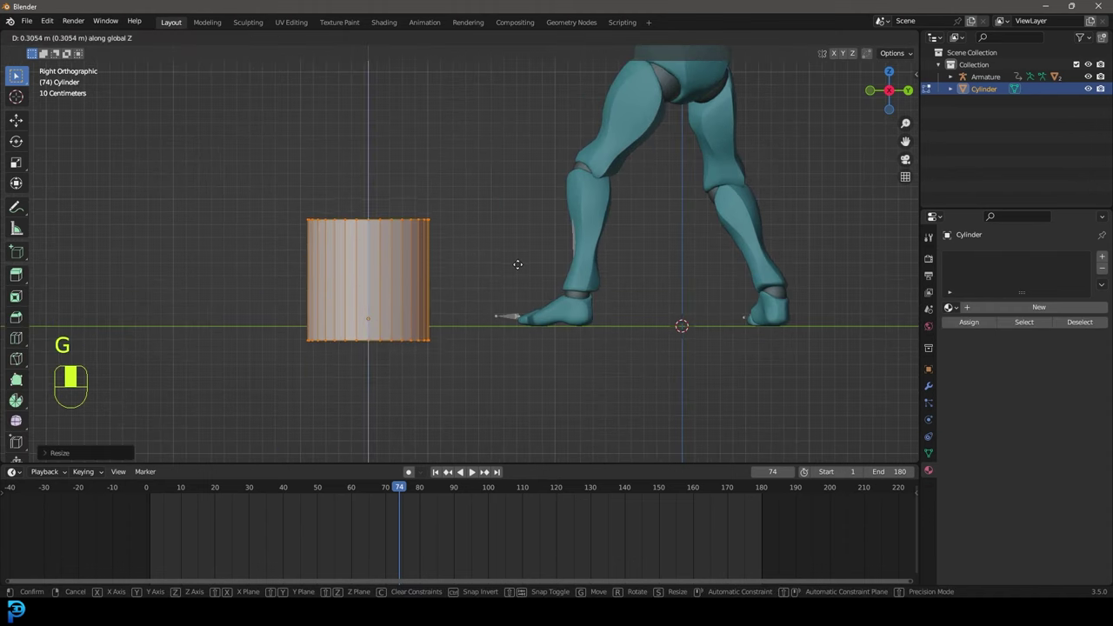
left_click(513, 255)
Select the cylinder's upper vertices in wireframe display, raise them along Z to about the character's height and return to solid display
key("z")
left_click(395, 247)
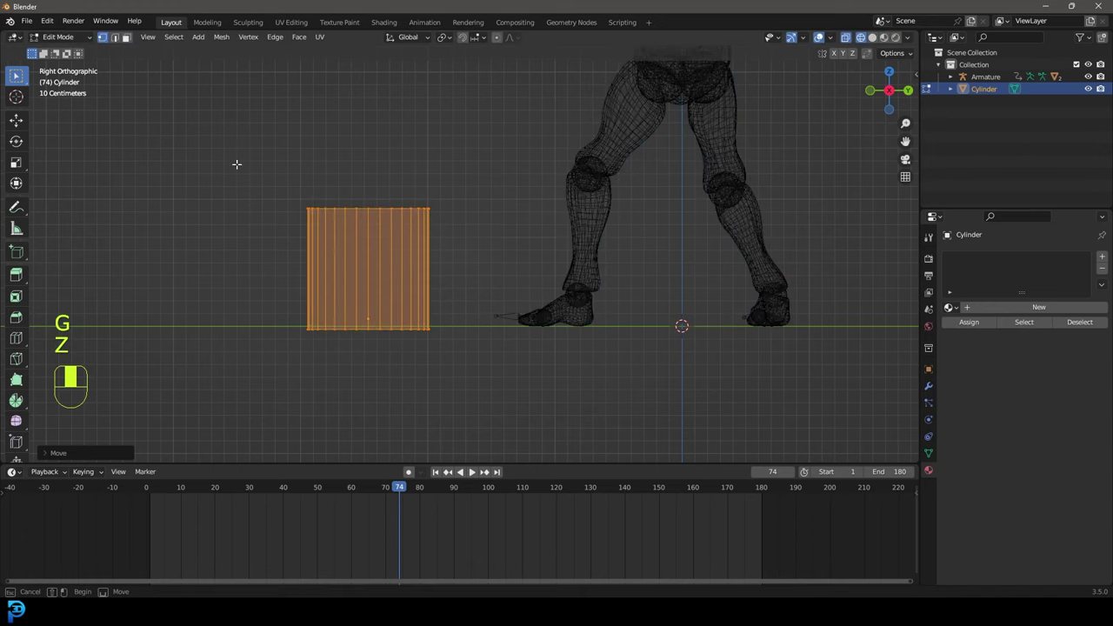
left_click_drag(218, 149, 503, 236)
scroll(489, 231, "down", 5)
middle_click_drag(470, 231, 485, 272, "shift")
key("g")
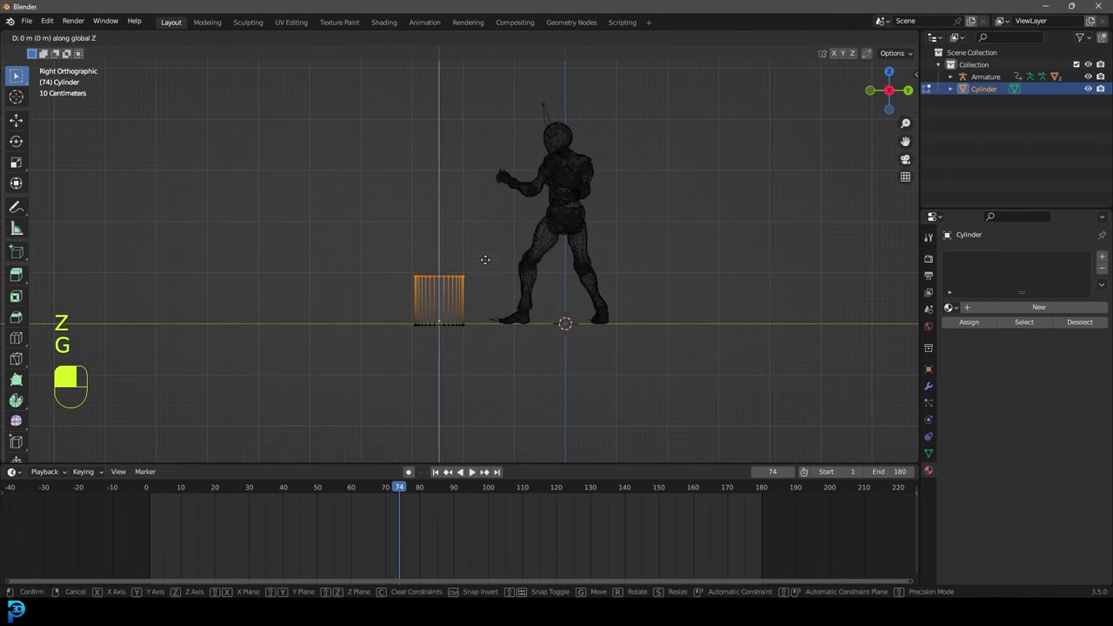
left_click(479, 139)
key("z")
left_click(562, 142)
Bevel the cylinder's top rim about 0.17 m wide with 5 segments
mouse_move(560, 146)
middle_mouse_down()
mouse_move(510, 183)
mouse_move(474, 163)
middle_mouse_up()
middle_click_drag(474, 163, 495, 204, "shift")
scroll(495, 205, "up", 3)
key("ctrl+b")
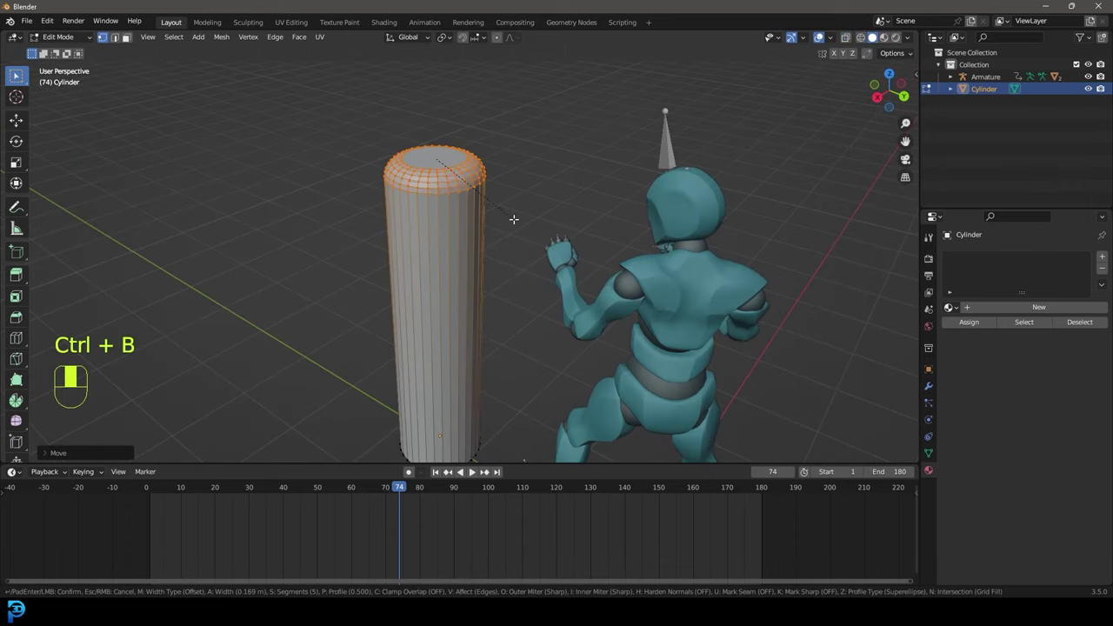
left_click(513, 219)
Select the flat cap's edge loop on top of the cylinder and extrude it inward twice, scaling it smaller toward the centre
key("alt+a")
scroll(513, 219, "up", 3)
middle_click_drag(511, 218, 515, 240)
left_click(457, 206, "alt")
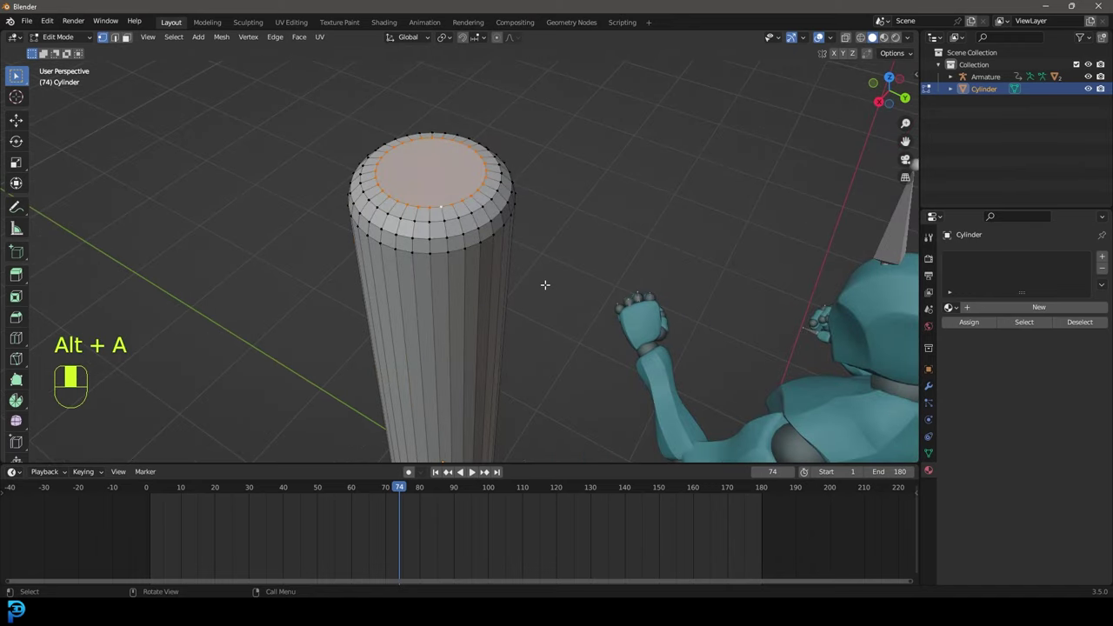
key("e")
key("s")
left_click(493, 229)
key("e")
key("s")
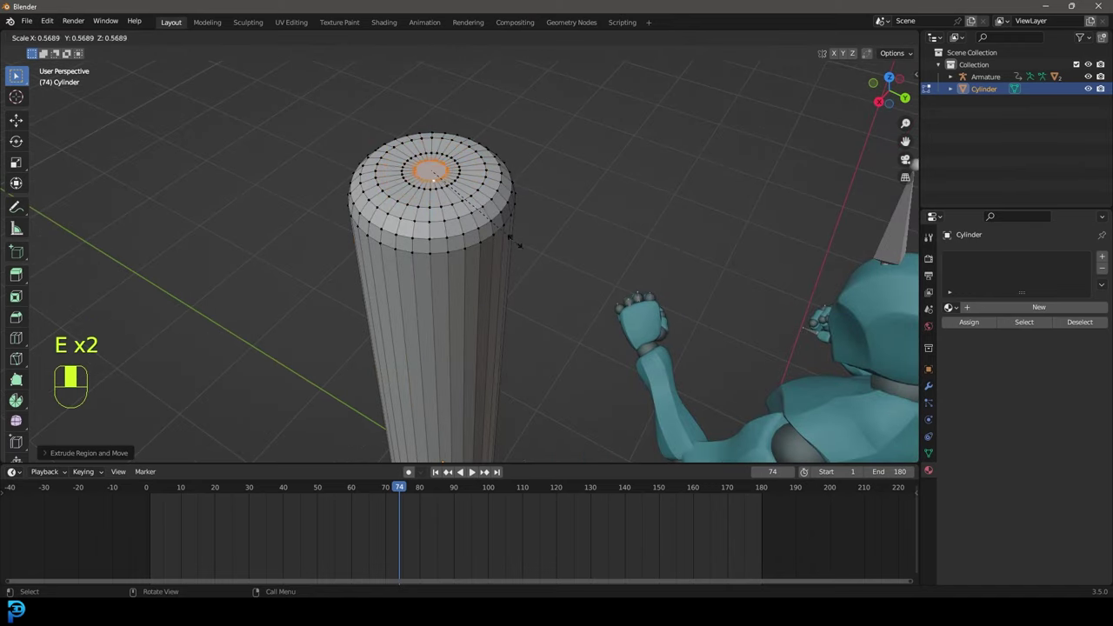
left_click(494, 224)
Add horizontal loop cuts along the cylinder's body and set the number of cuts to 56
scroll(474, 300, "down", 5)
middle_click_drag(472, 306, 487, 125, "shift")
scroll(487, 124, "up", 4)
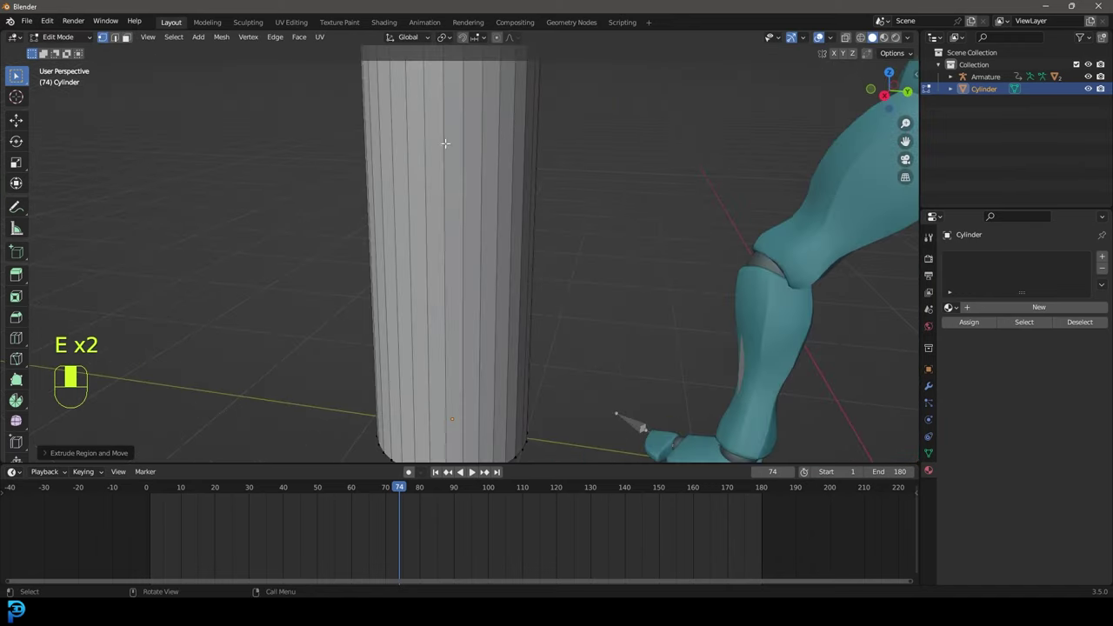
scroll(442, 160, "down", 2)
middle_click_drag(446, 167, 458, 168)
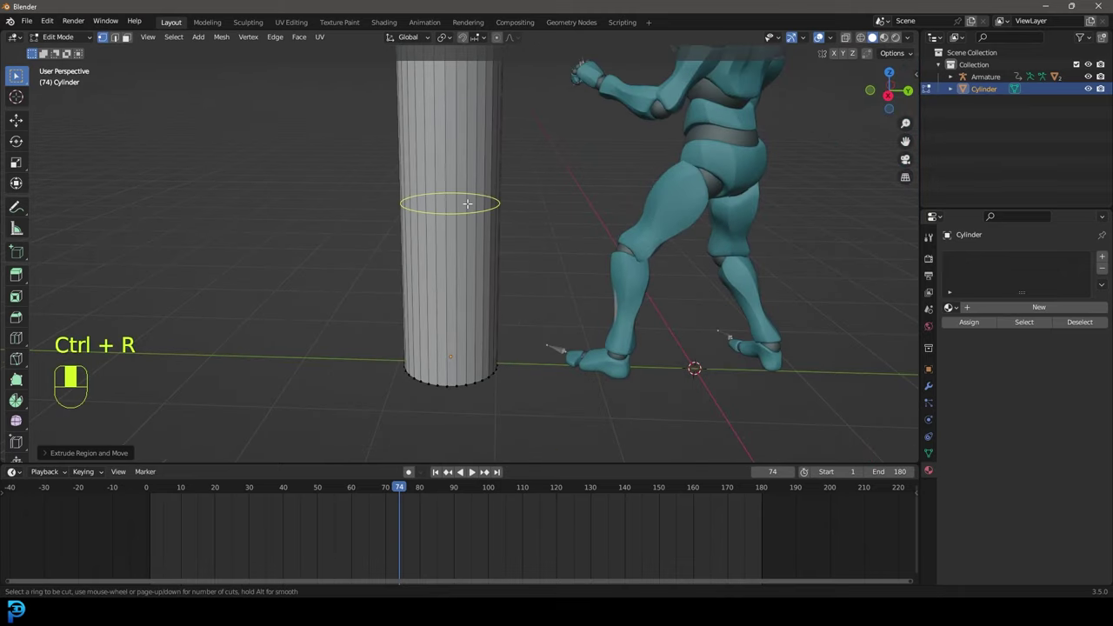
left_click(467, 203)
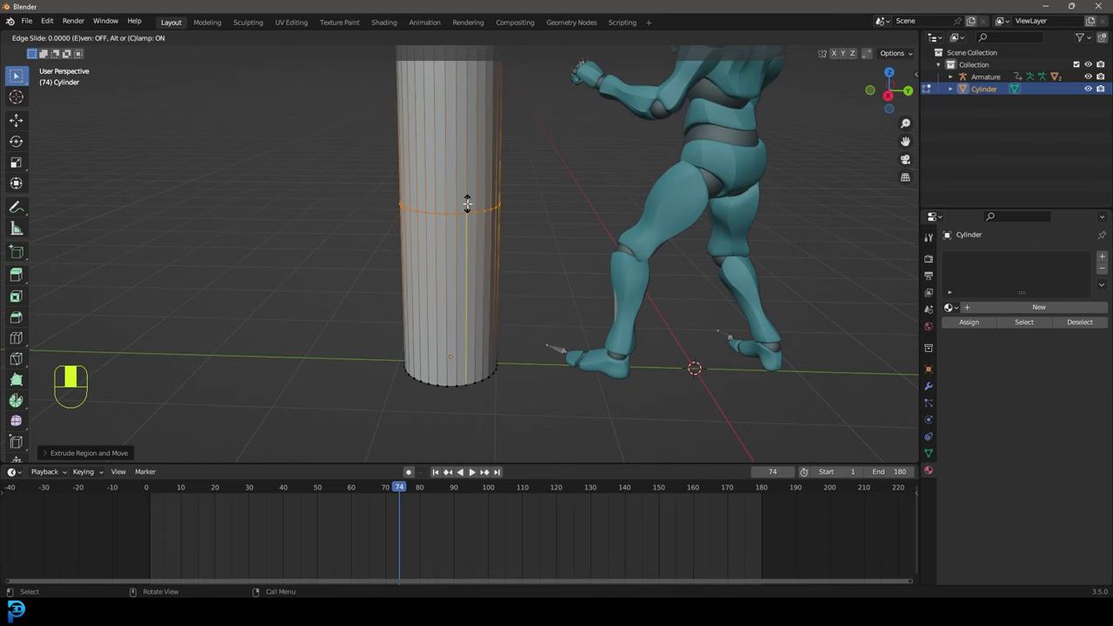
left_click(467, 203)
left_click(42, 454)
double_click(155, 342)
type("39")
key("Return")
left_click_drag(155, 342, 122, 341)
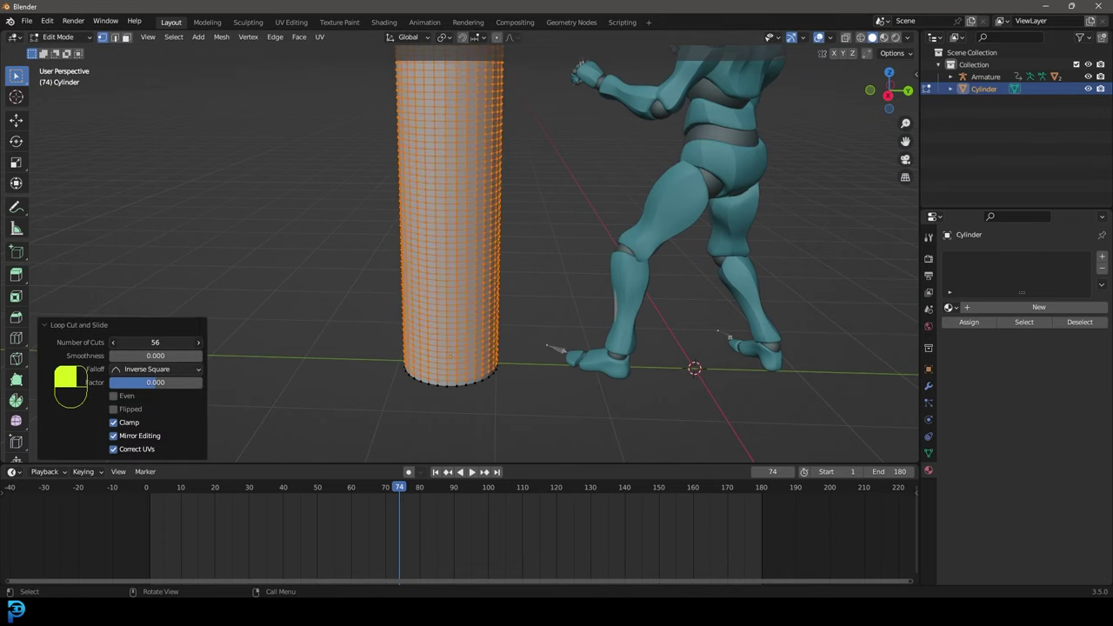
Return the cylinder to Object Mode and apply Shade Smooth to it
scroll(421, 195, "down", 4)
middle_click_drag(420, 195, 435, 236)
scroll(435, 236, "up", 2)
scroll(481, 197, "up", 1)
middle_click_drag(480, 197, 462, 137)
key("Tab")
right_click(389, 141)
left_click(443, 139)
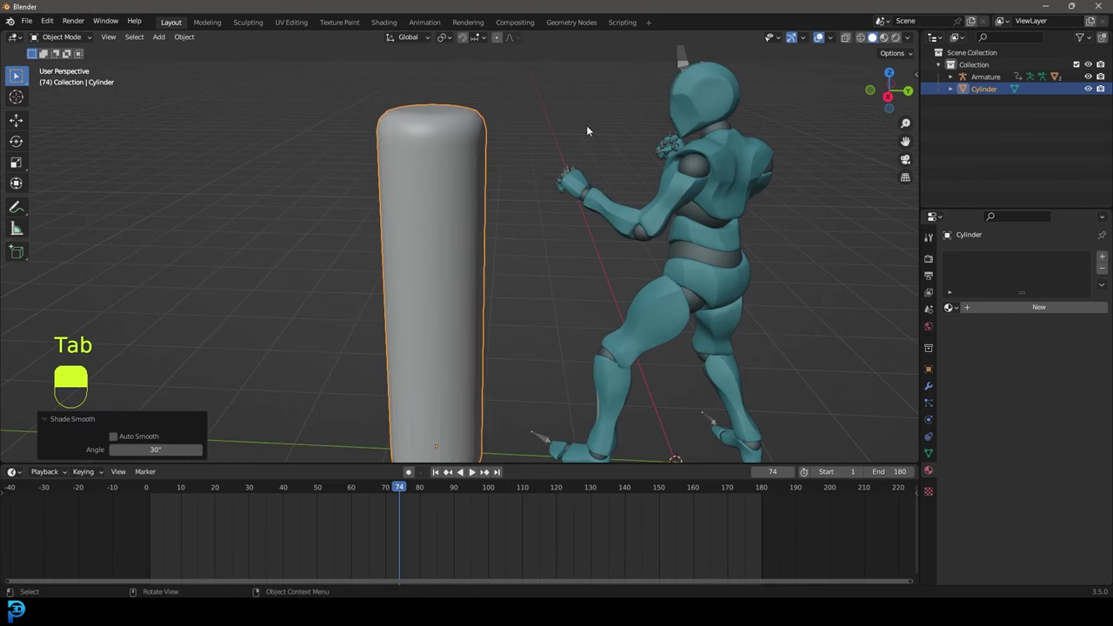
scroll(551, 140, "down", 3)
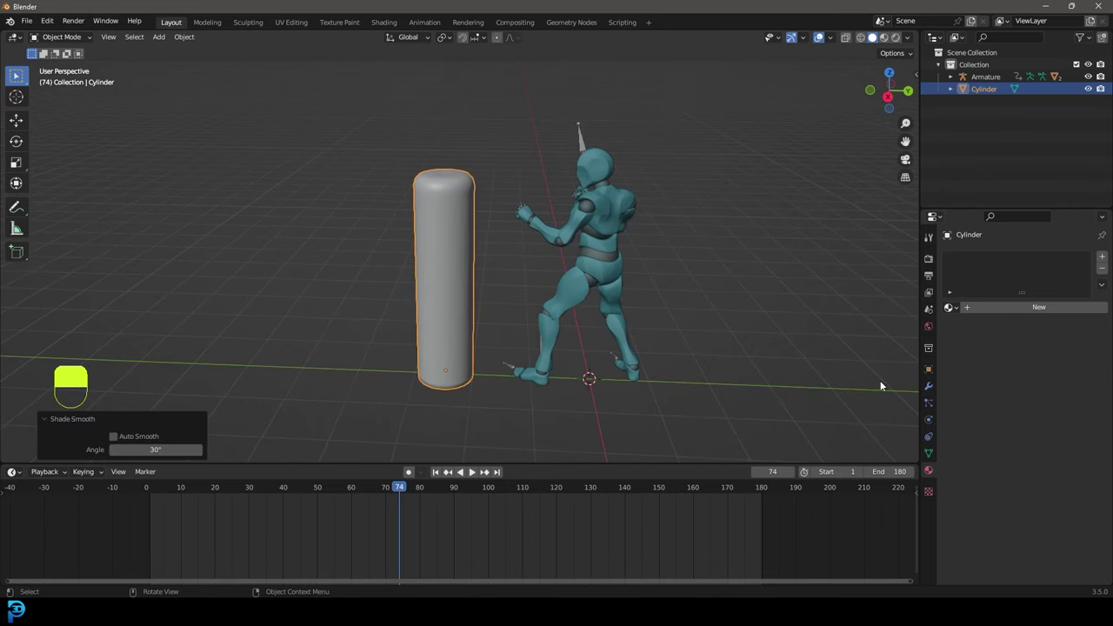
Create a vertex group on the cylinder for its bottom ring of vertices, selecting that ring in wireframe display
left_click(929, 454)
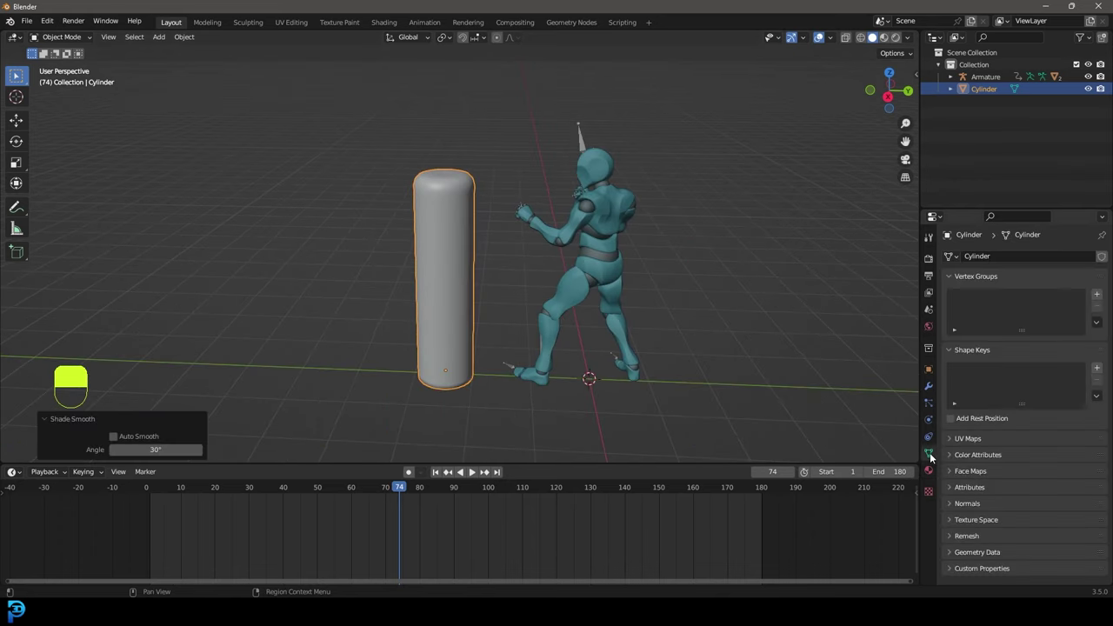
left_click(1098, 295)
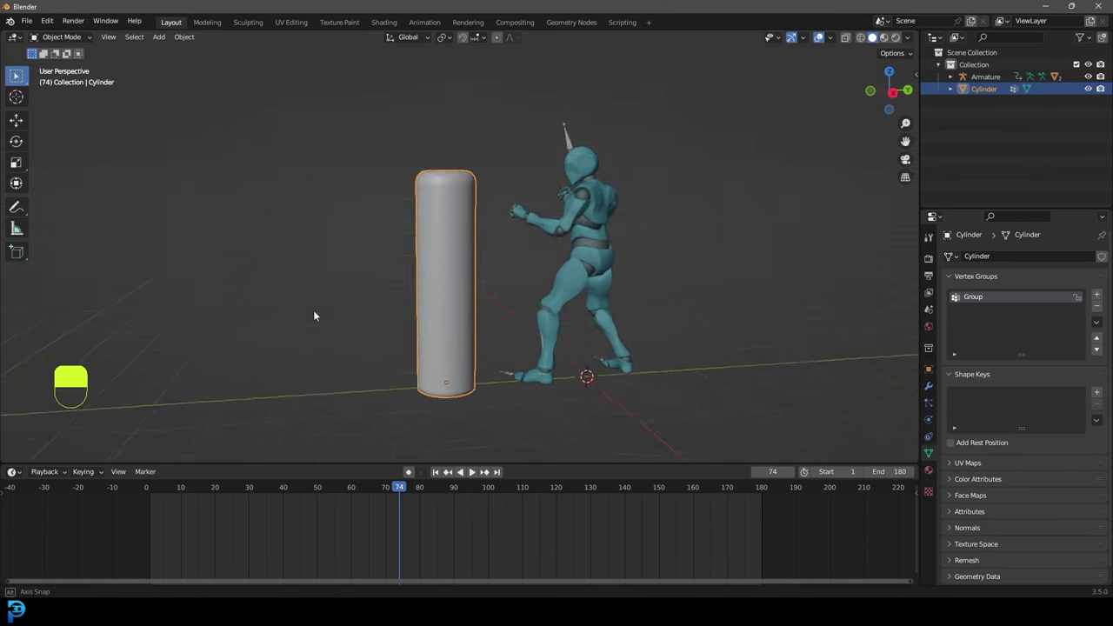
key("KP_1")
scroll(419, 327, "up", 4)
key("Tab")
key("z")
mouse_move(271, 377)
left_mouse_down()
mouse_move(566, 284)
mouse_move(571, 296)
left_mouse_up()
middle_click_drag(340, 293, 609, 261)
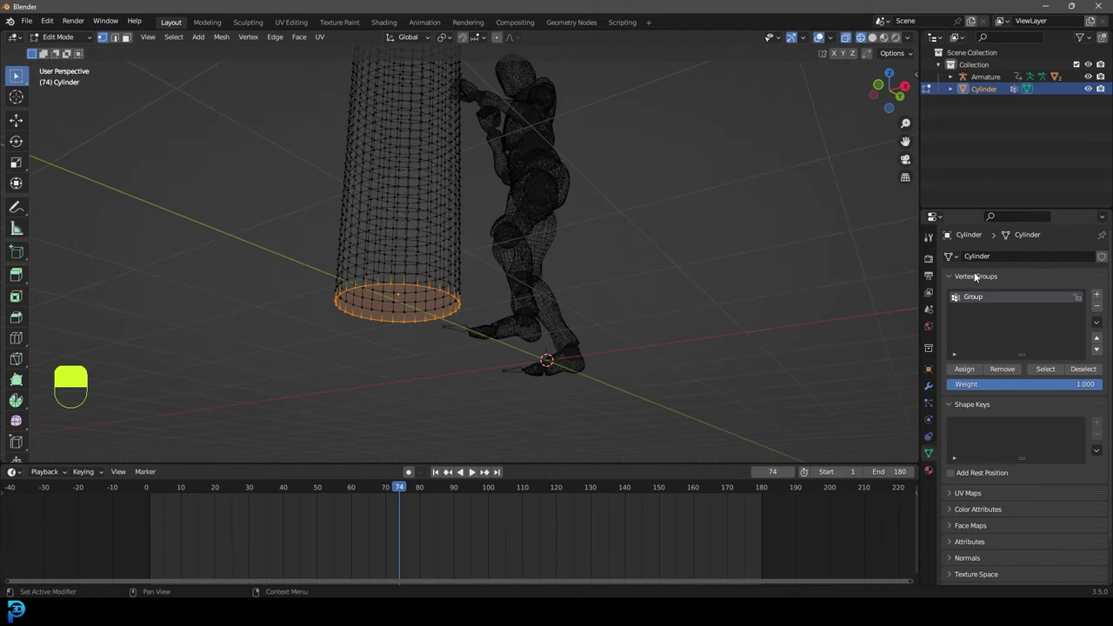
scroll(504, 232, "down", 3)
middle_click_drag(504, 231, 489, 281)
key("Tab")
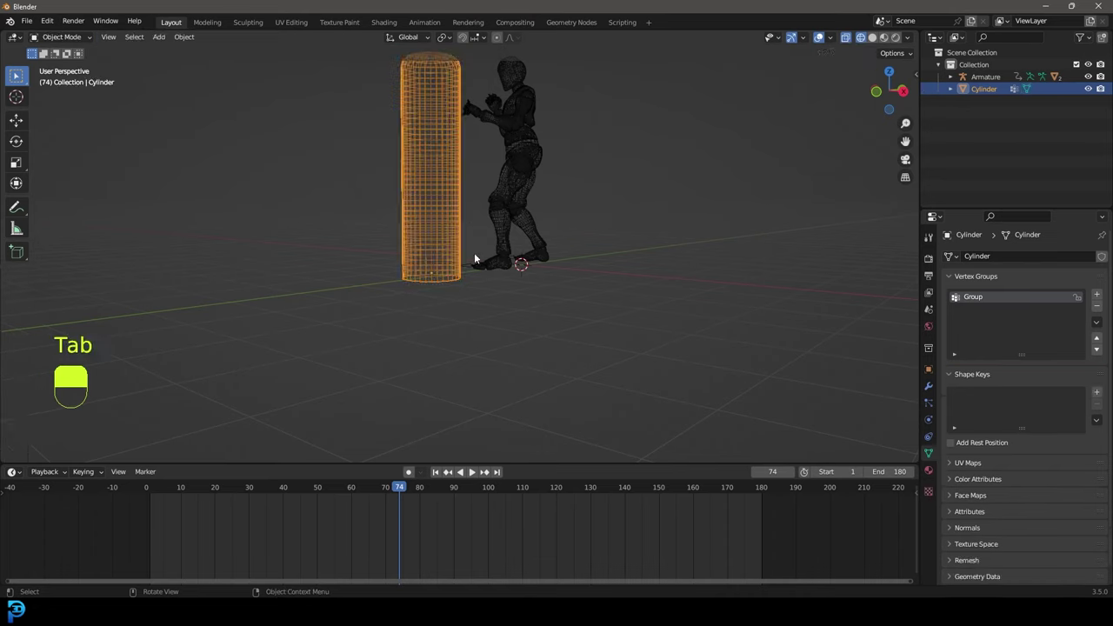
Add Cloth physics to the cylinder and rewind to frame 0, trying out playback briefly
left_click(929, 420)
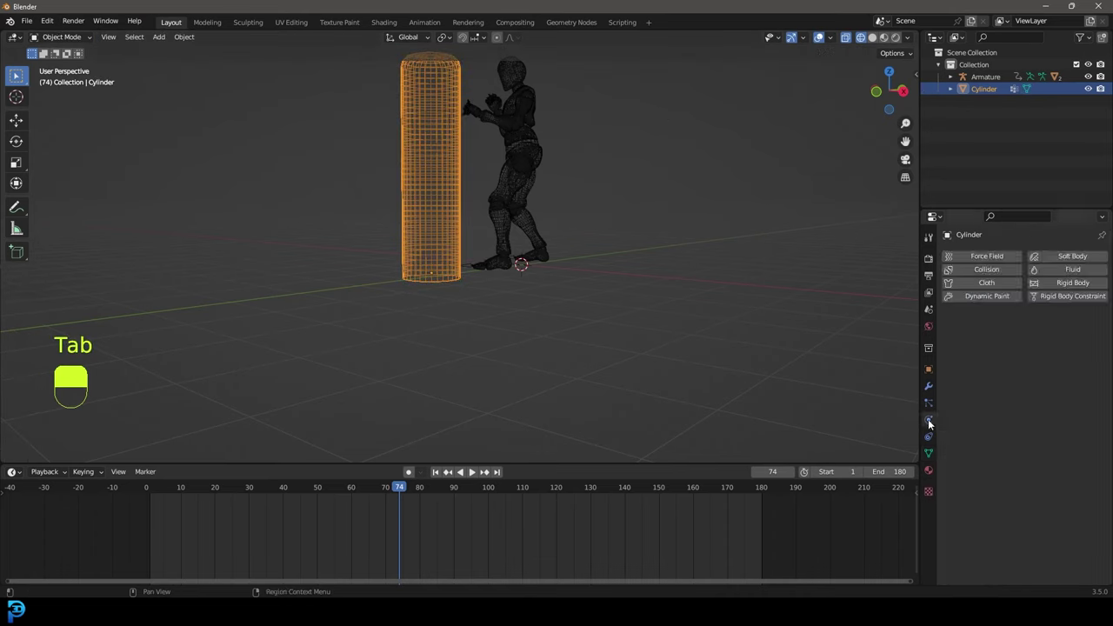
left_click(978, 280)
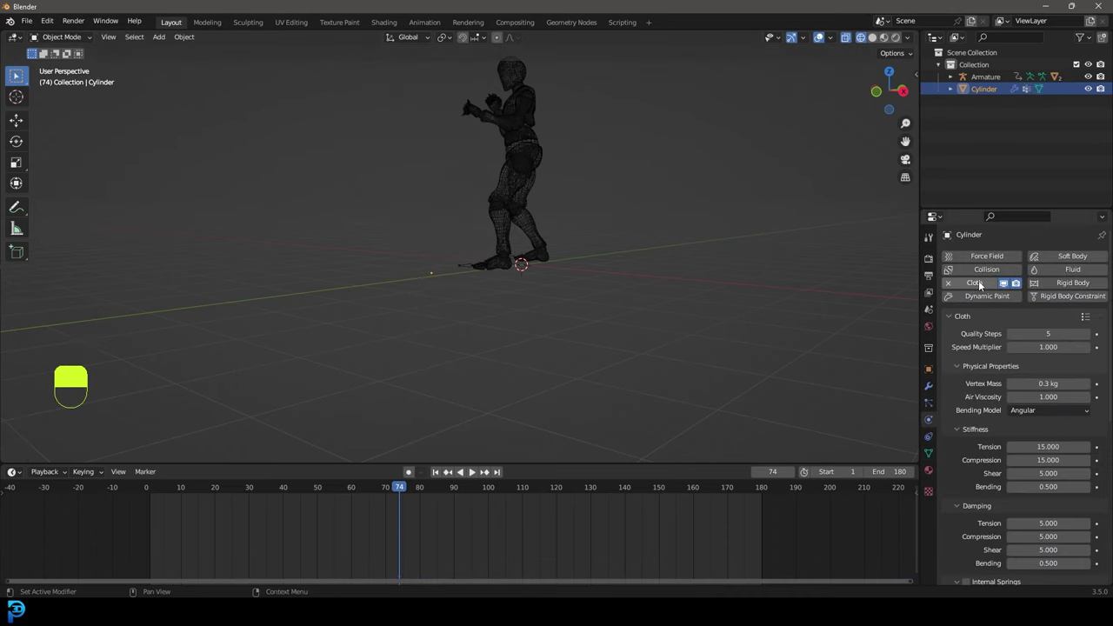
left_click_drag(414, 491, 147, 513)
key("space")
key("space")
Set the cloth's Pin Group to the vertex group named Group in the Shape settings
scroll(992, 348, "down", 8)
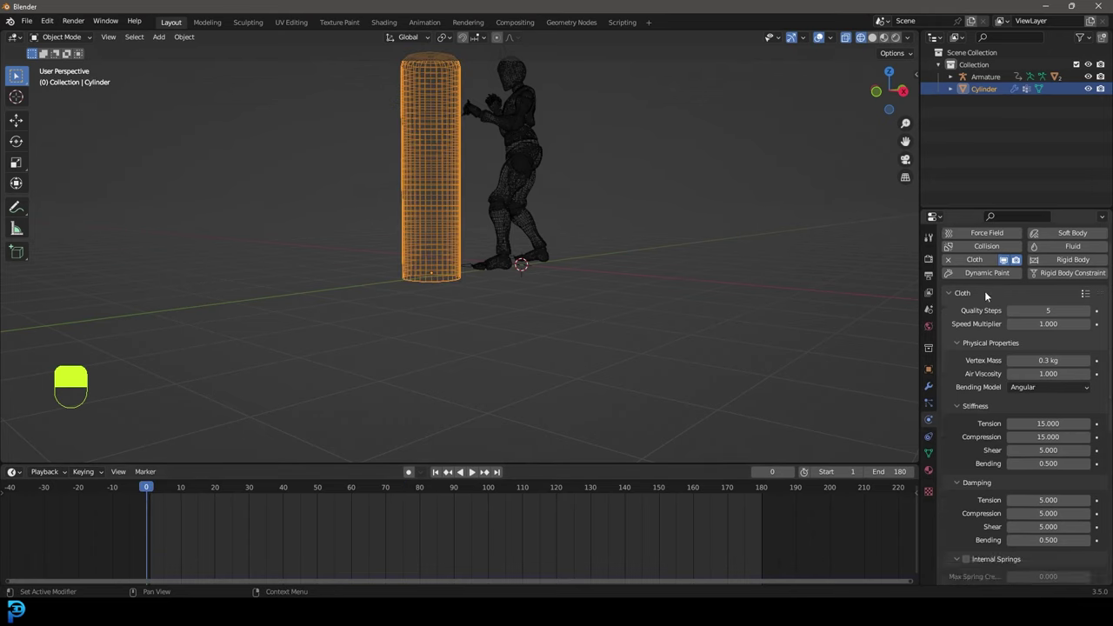
scroll(964, 363, "down", 1)
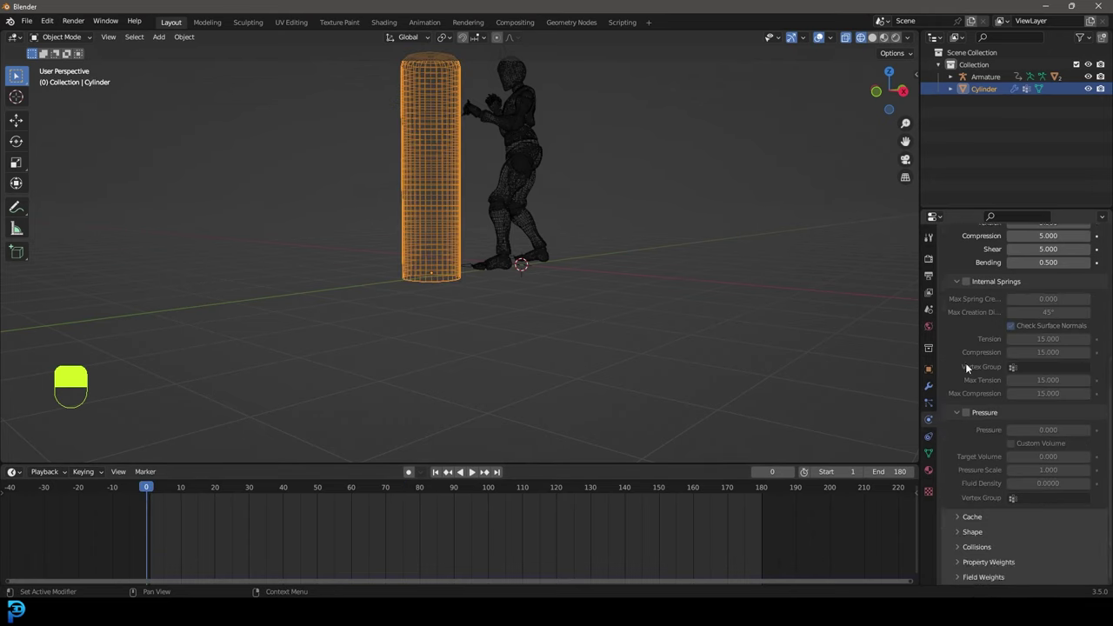
left_click(971, 533)
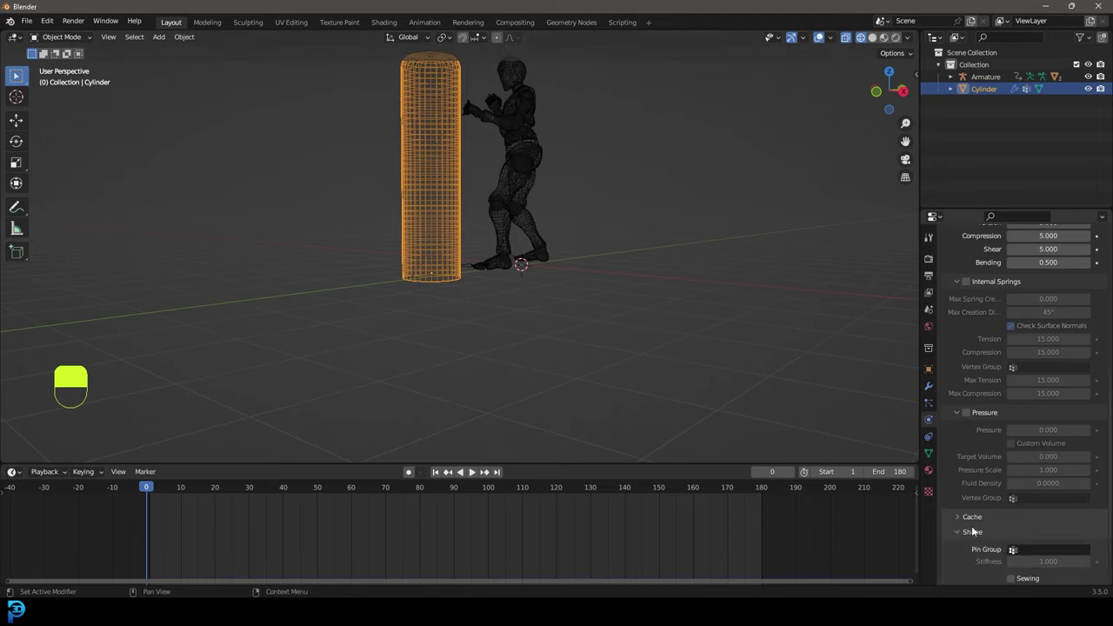
scroll(991, 487, "down", 4)
left_click(1005, 457)
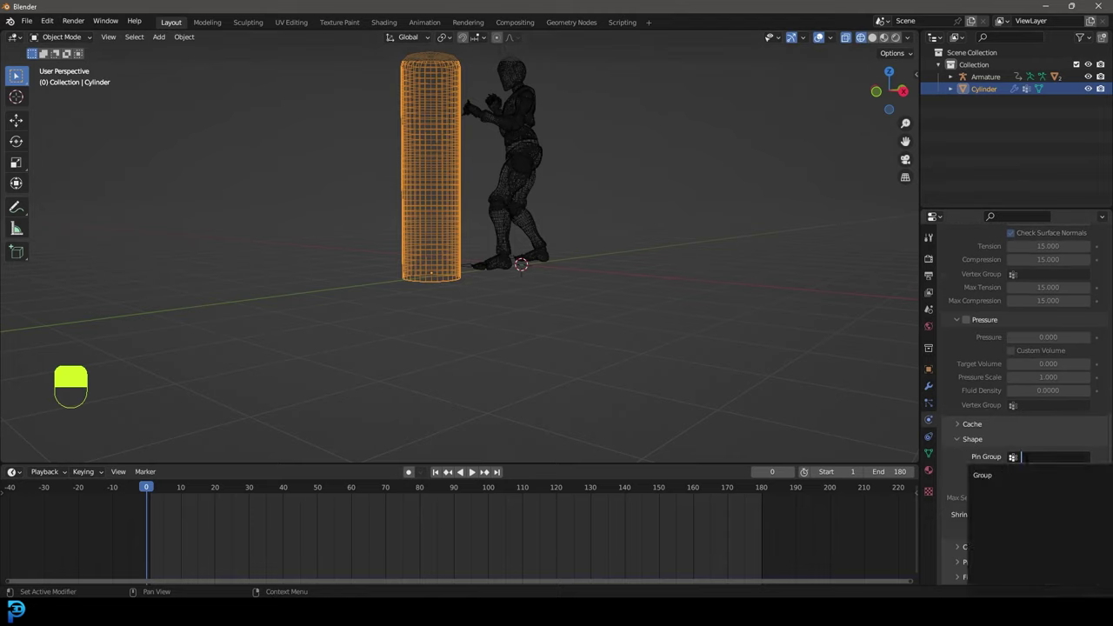
left_click(1011, 475)
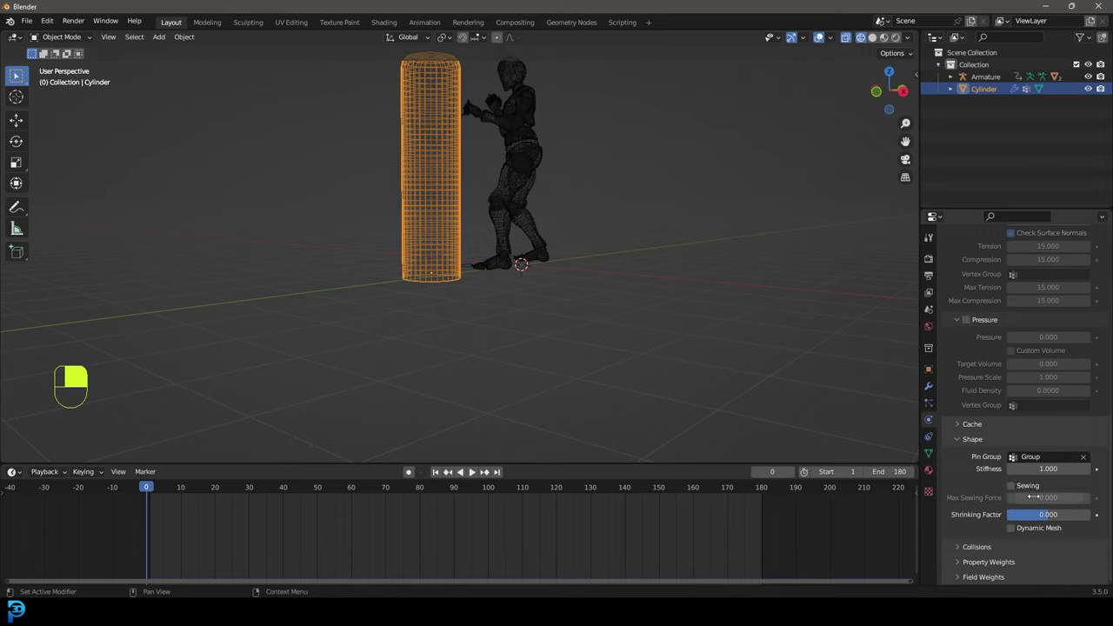
Enable Pressure for the cylinder's cloth simulation and set the pressure to 21
scroll(1012, 449, "up", 2)
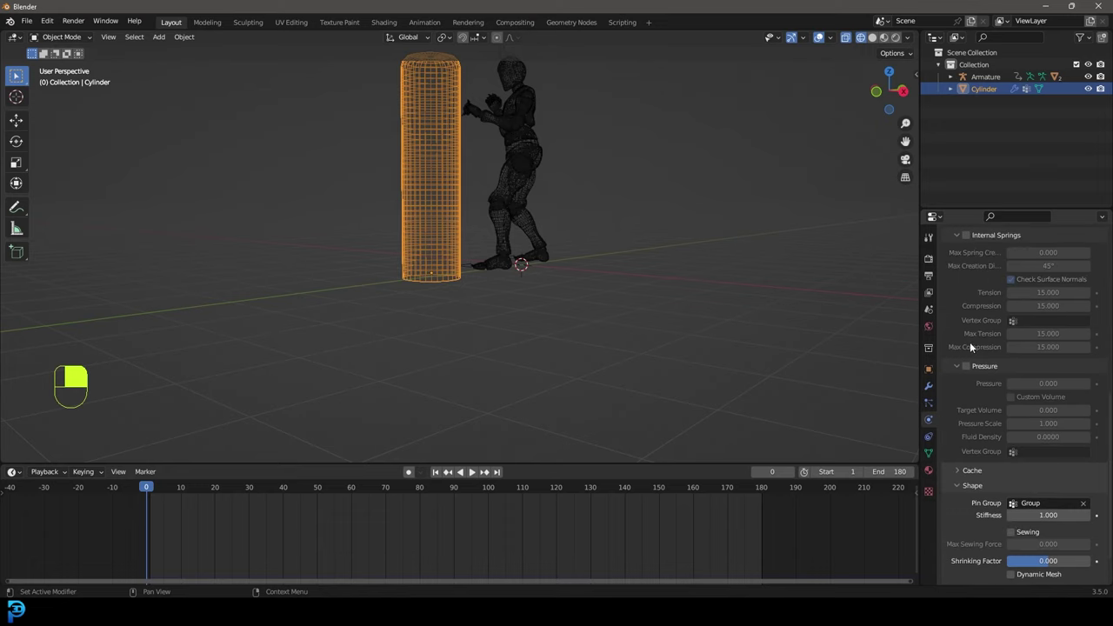
left_click(967, 366)
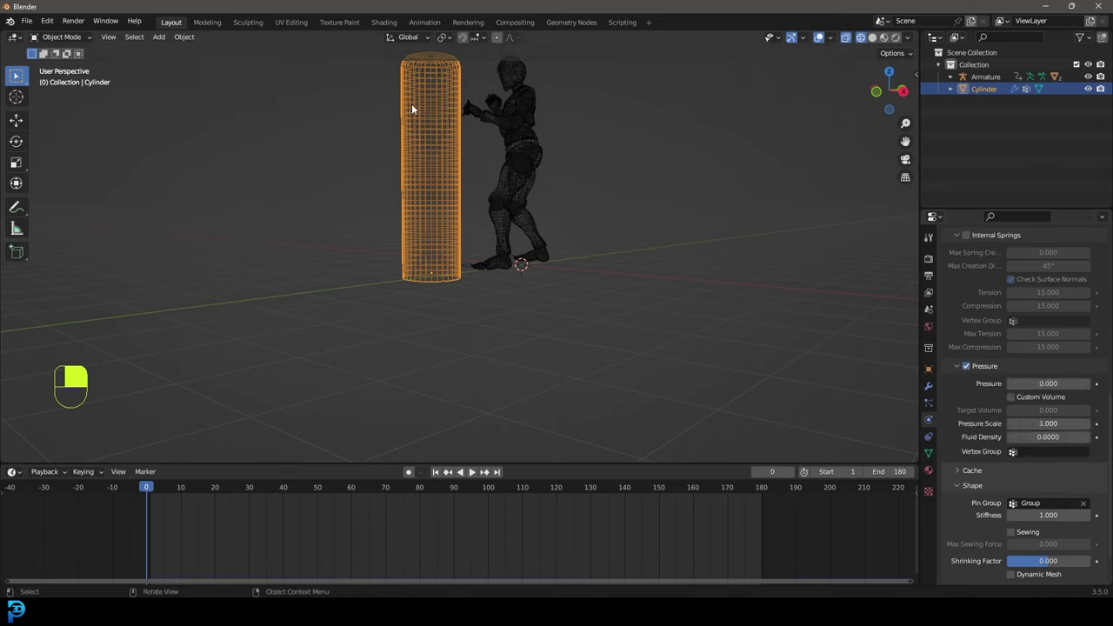
left_click(1040, 383)
type("21")
key("Return")
Switch the viewport back to solid display with both the cylinder and the character in view
mouse_move(592, 233)
middle_mouse_down()
mouse_move(531, 205)
mouse_move(551, 247)
middle_mouse_up()
key("z")
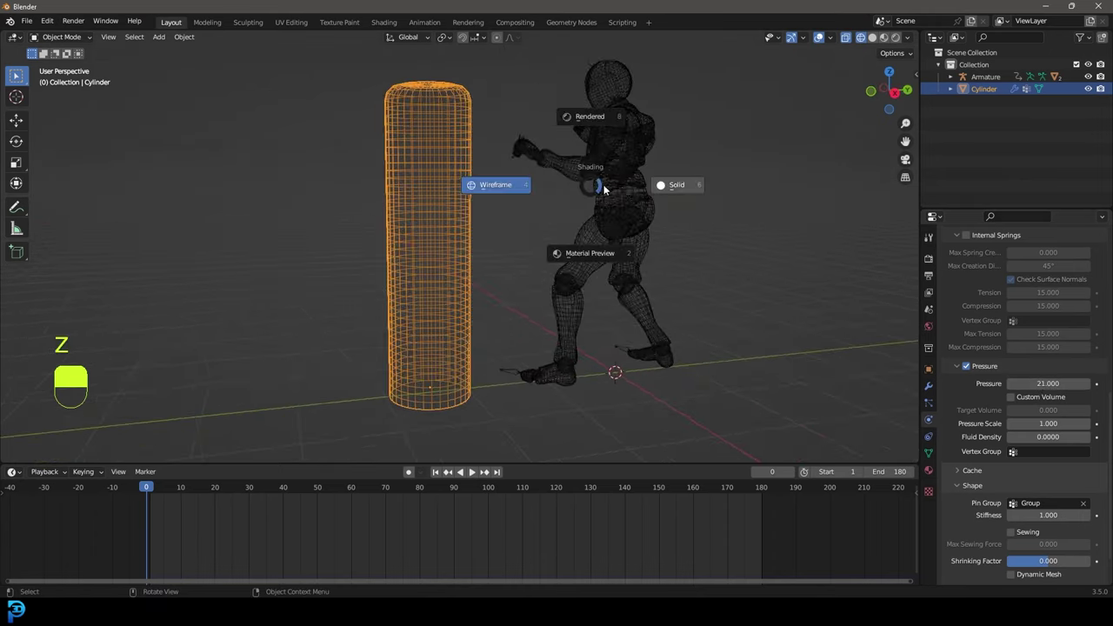
left_click(672, 191)
scroll(536, 206, "down", 5)
middle_click_drag(536, 206, 477, 191)
scroll(474, 147, "up", 4)
scroll(474, 148, "down", 2)
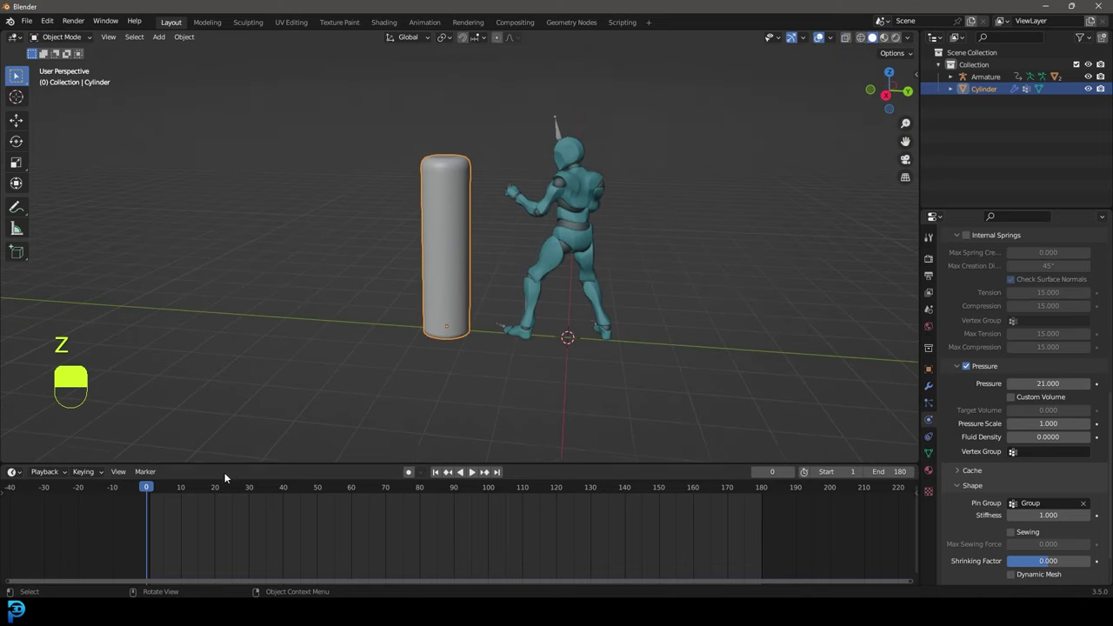
Play the animation with the cylinder and kicking character in view to check how the kick meets the bag
key("space")
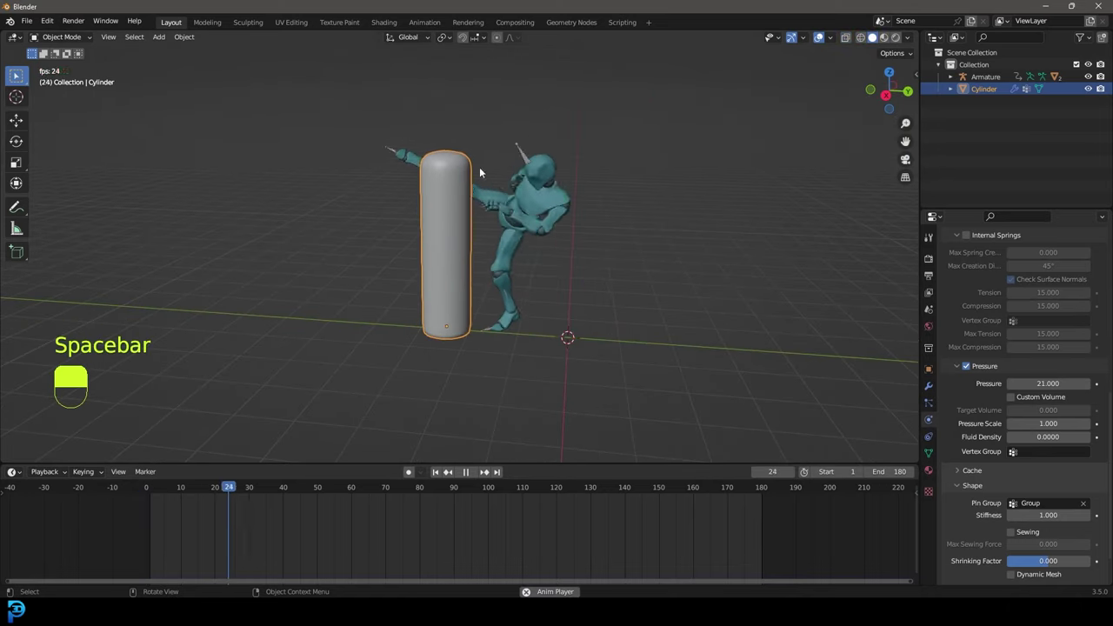
middle_click_drag(423, 201, 476, 154)
scroll(476, 154, "up", 3)
key("space")
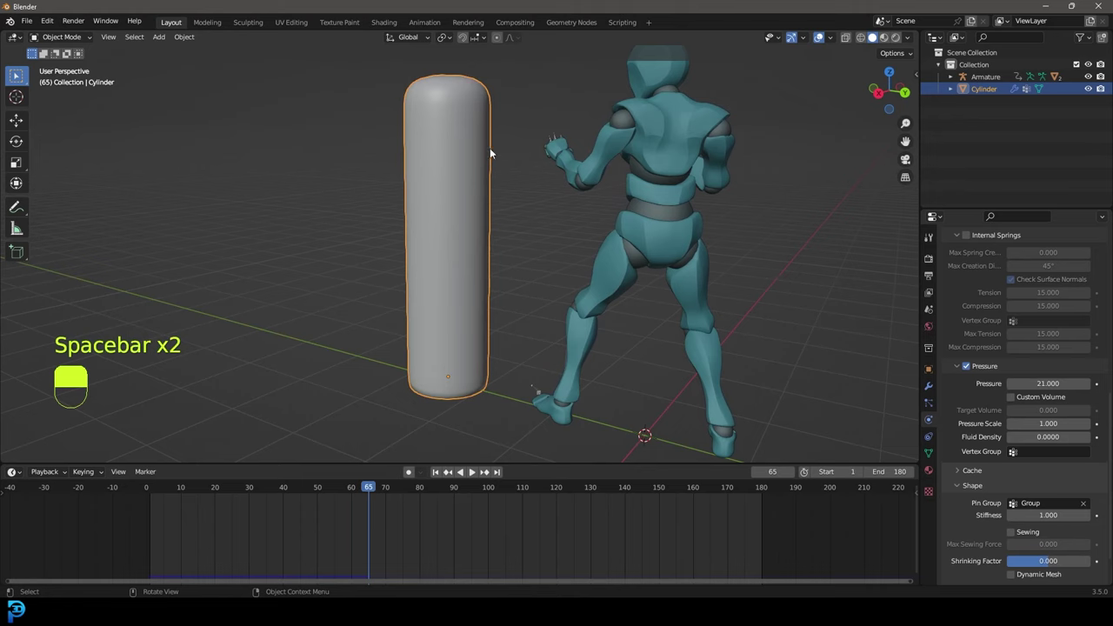
Add Collision physics to the character's Alpha_Surface body mesh
middle_click_drag(568, 272, 835, 270)
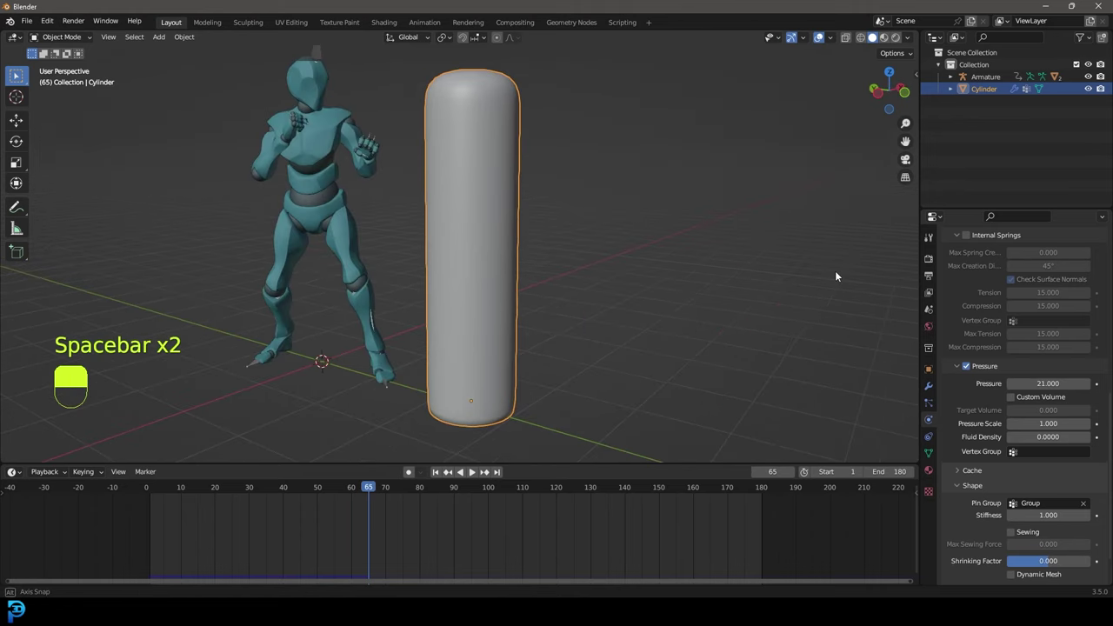
left_click(330, 233)
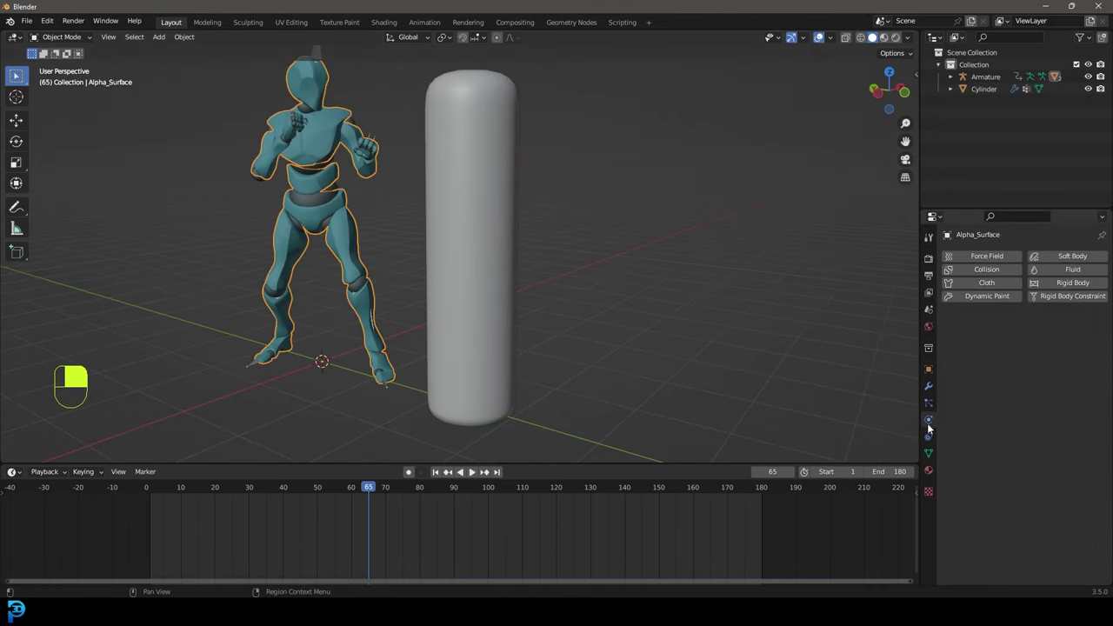
left_click(981, 270)
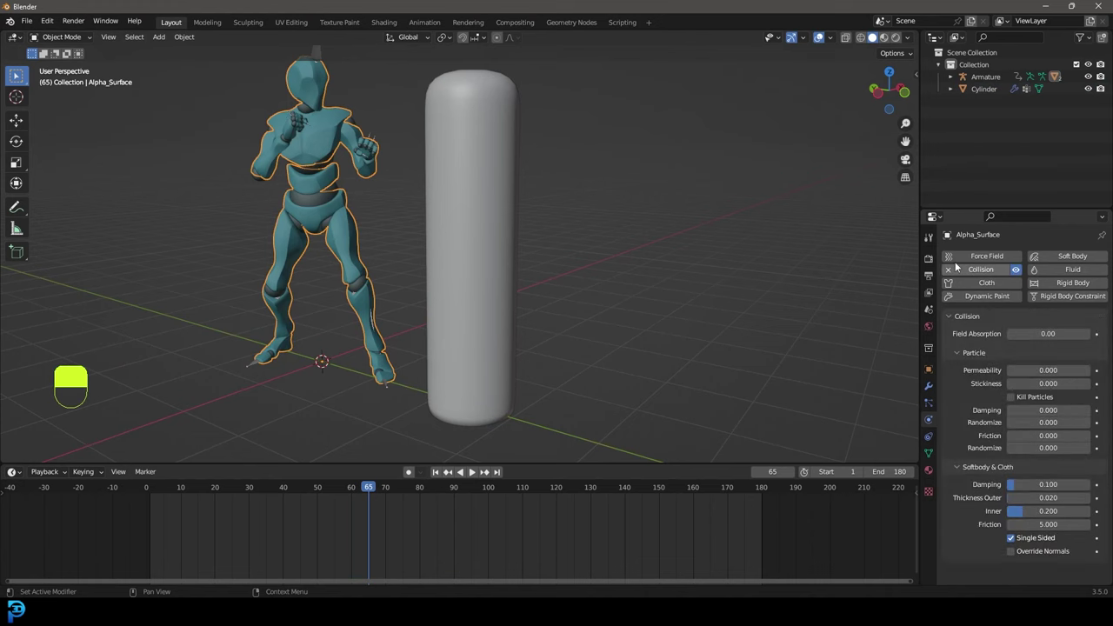
Play the simulation from the start and replay it from another angle to examine how the cylinder reacts to the kick
left_click_drag(335, 488, 129, 503)
scroll(348, 313, "down", 2)
middle_click_drag(370, 292, 426, 275)
key("space")
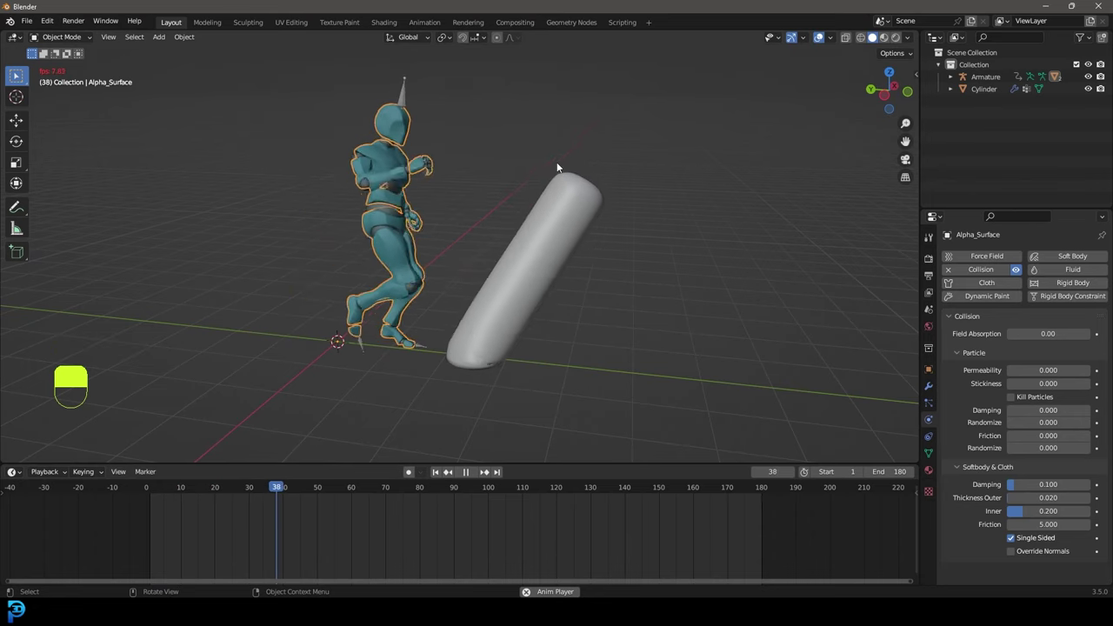
key("space")
middle_click_drag(602, 164, 468, 316)
scroll(470, 317, "up", 3)
key("shift+Left")
key("space")
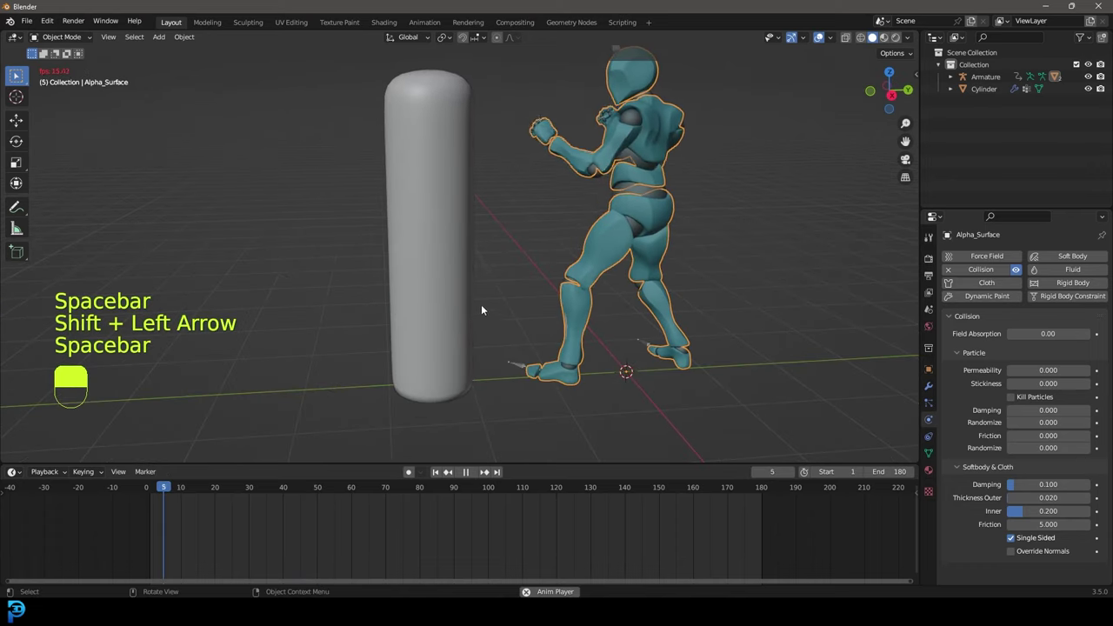
key("space")
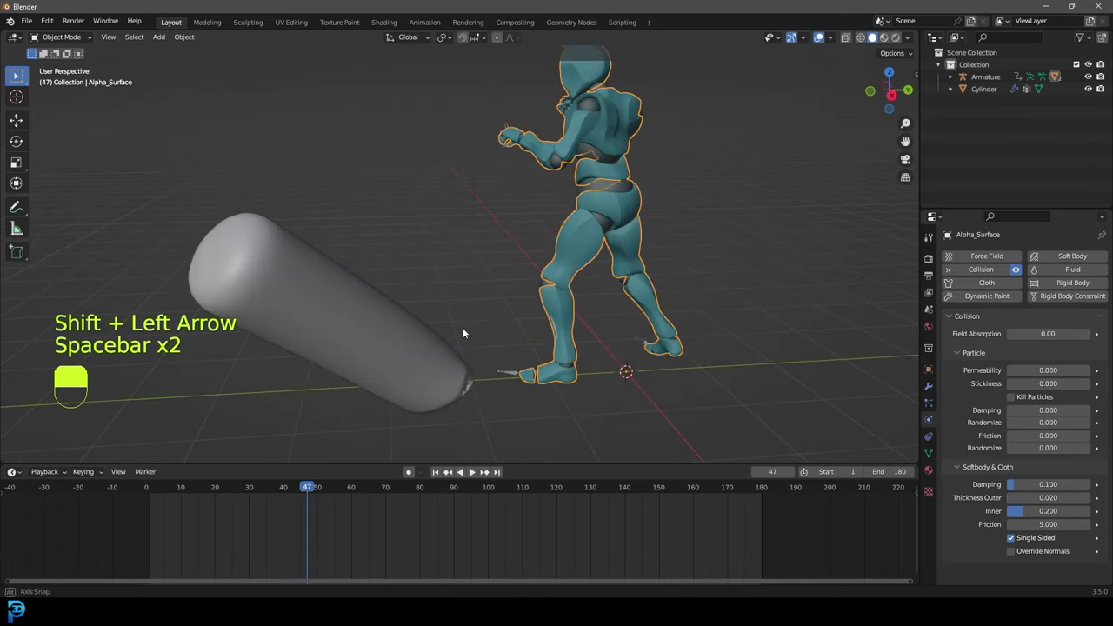
Add a 2 m plane as the floor, enlarging it about 4.6 times and stretching it about 1.73 times along Y
scroll(452, 261, "up", 1)
key("shift+a")
mouse_move(448, 227)
left_click(523, 231)
scroll(570, 300, "down", 5)
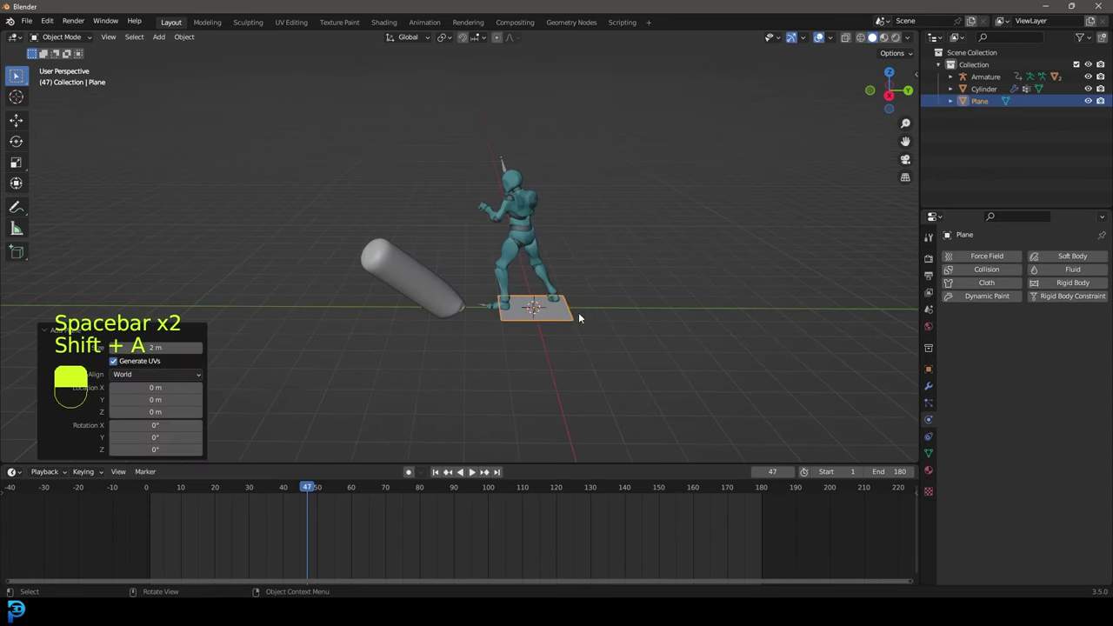
key("s")
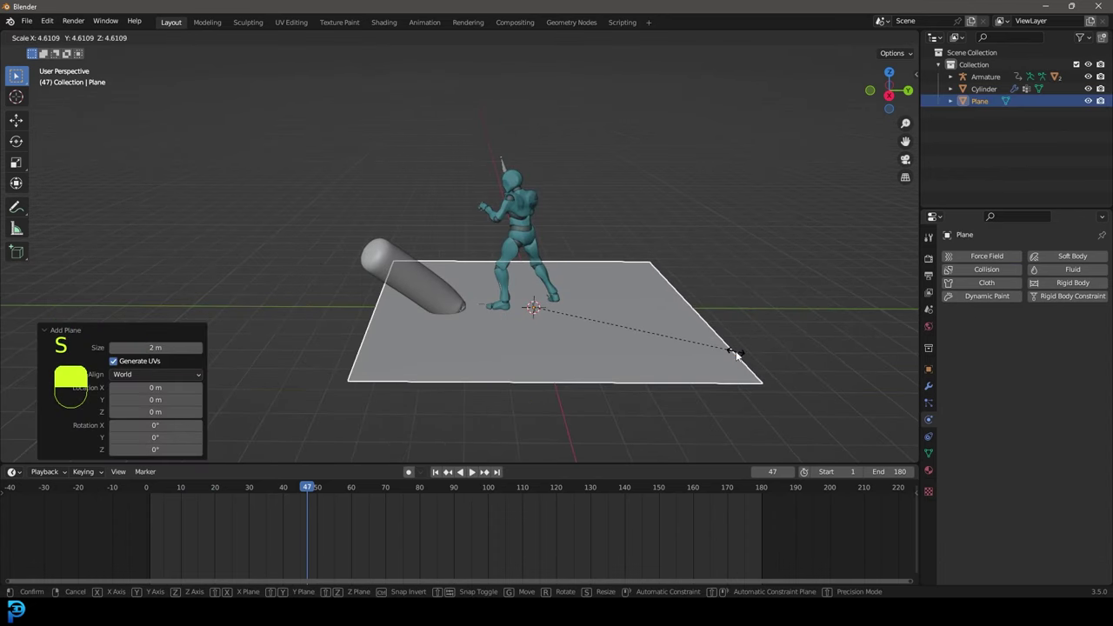
left_click(734, 349)
key("s")
key("y")
left_click(879, 351)
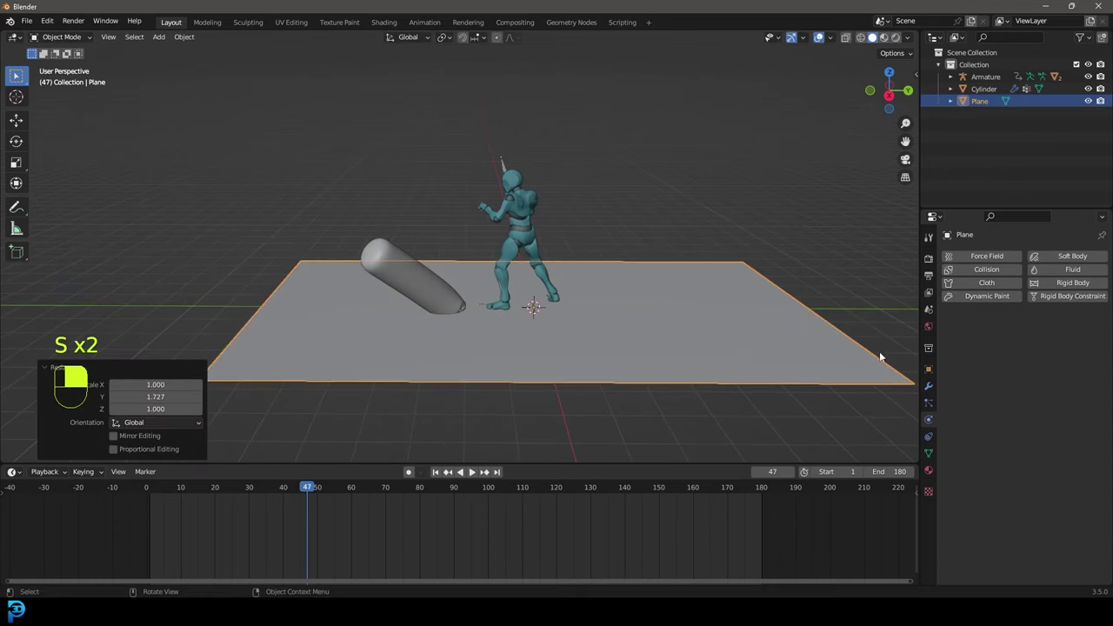
Give the floor plane Collision physics and apply its scale, checking the result with a playback
left_click(974, 270)
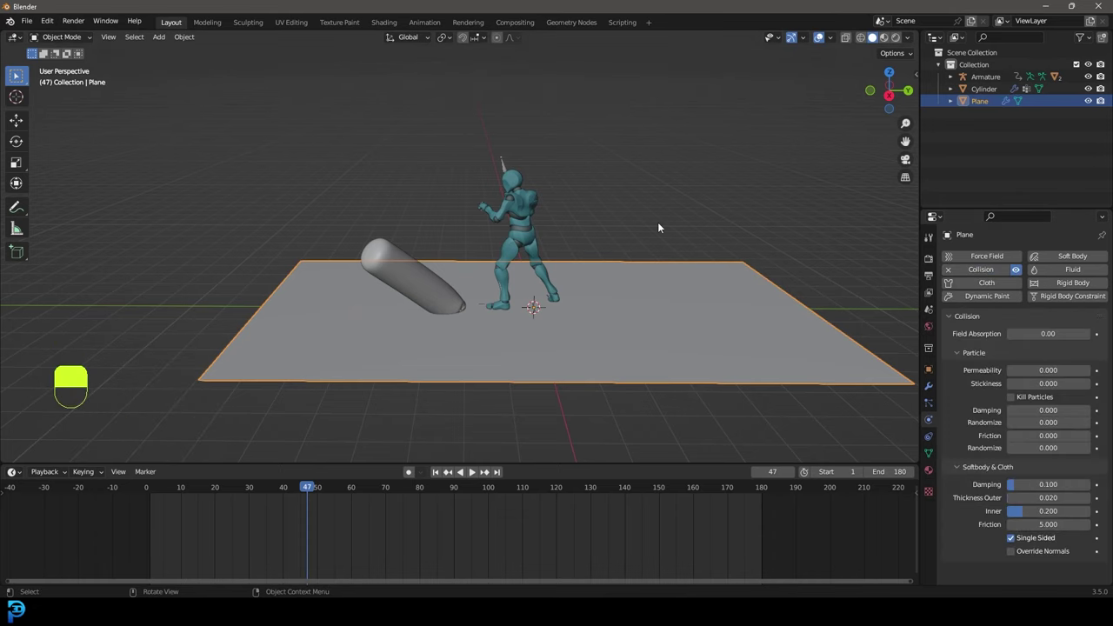
key("ctrl+a")
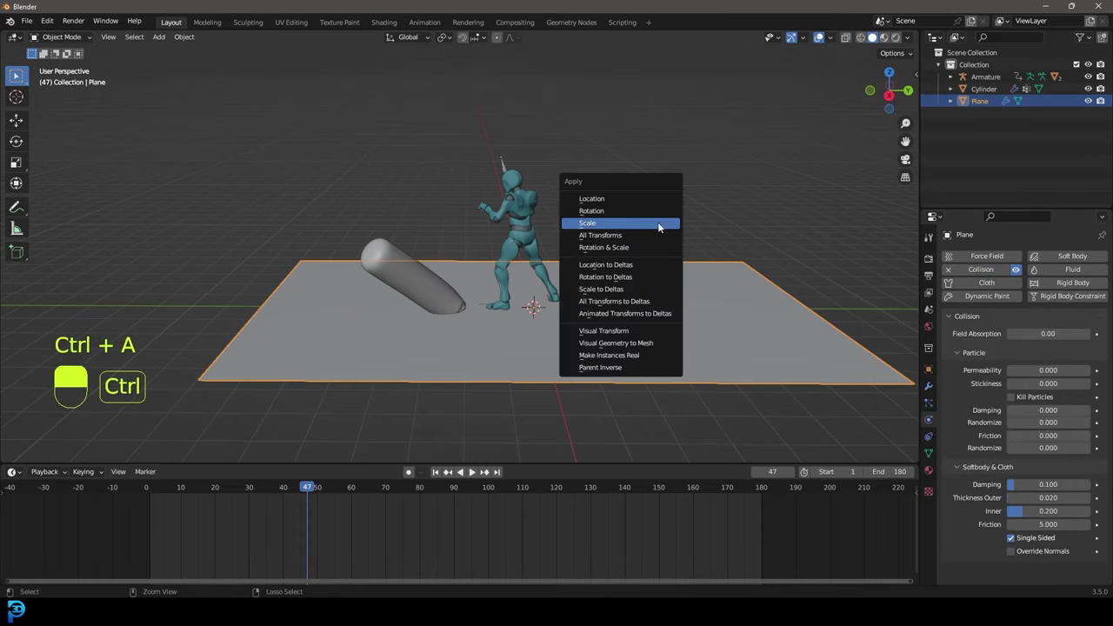
left_click(610, 222)
key("space")
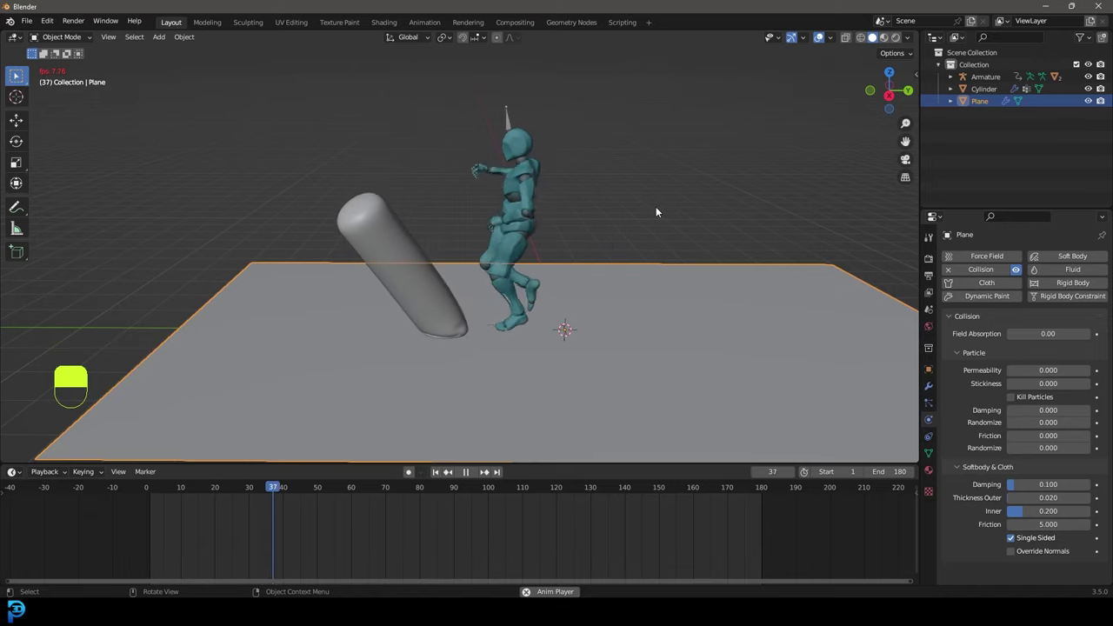
key("space")
Set the cylinder's cloth pressure to 31 and replay the simulation from the first frame
left_click(355, 239)
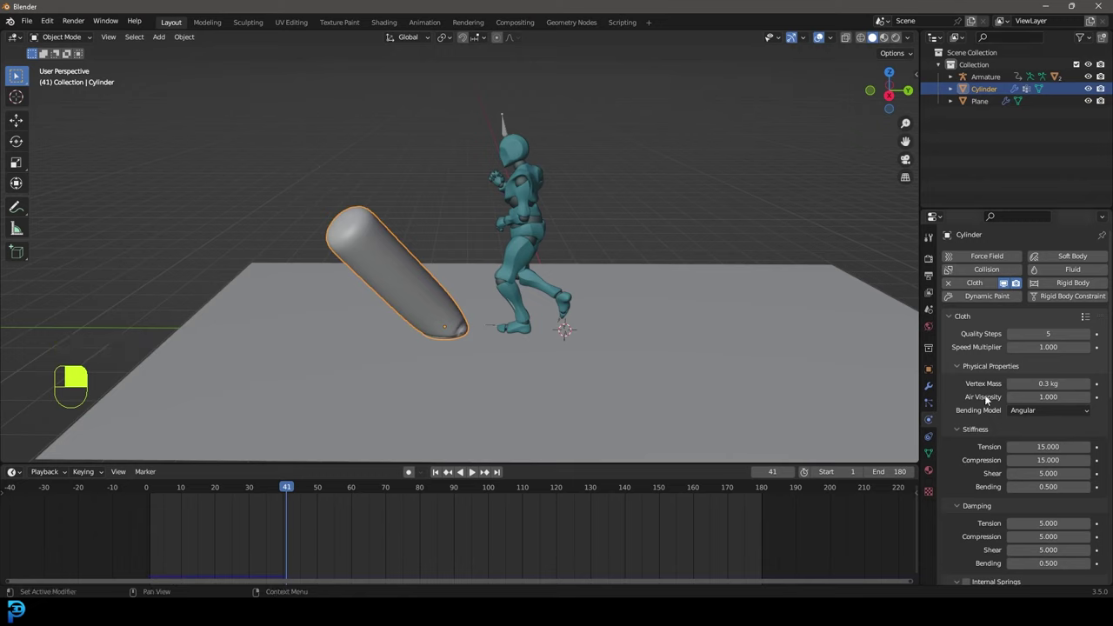
scroll(987, 399, "down", 10)
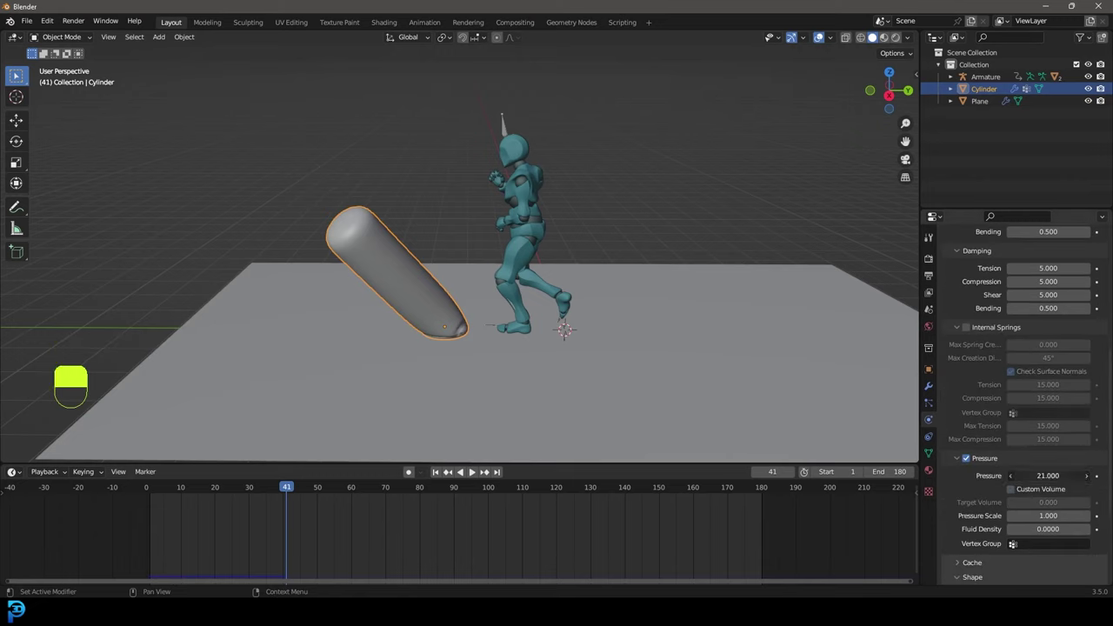
key("Return")
key("shift+Left")
key("space")
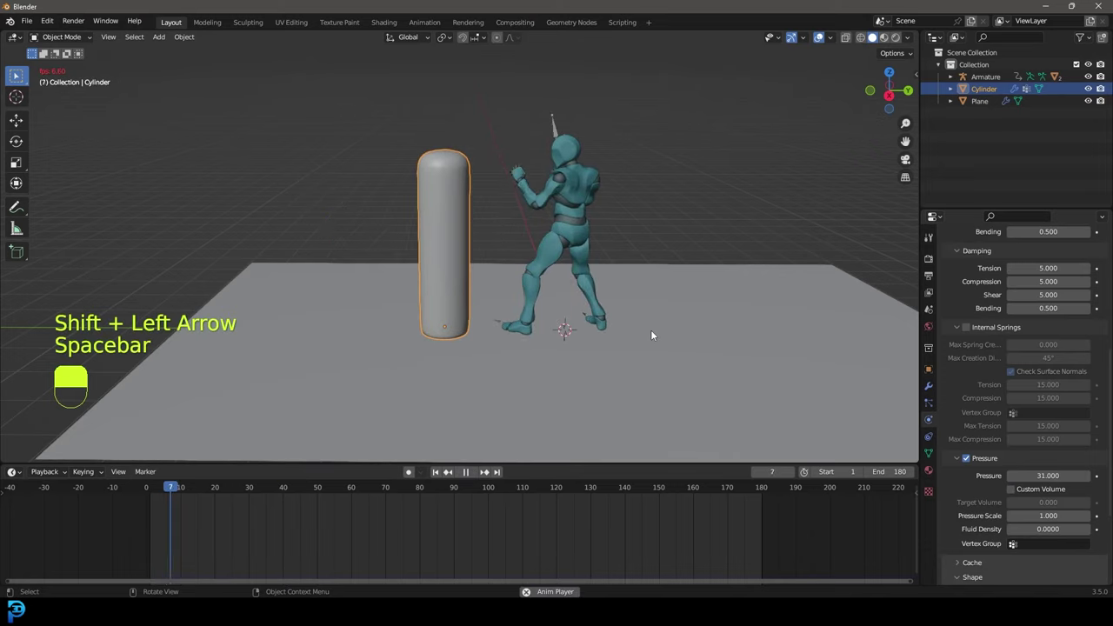
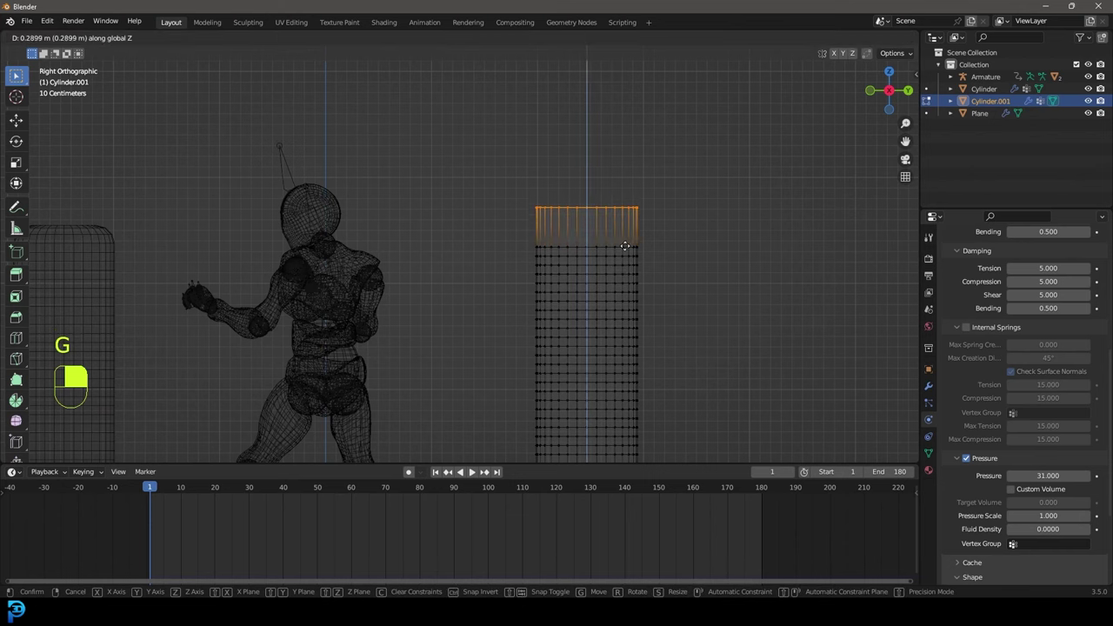
Raise the top edge ring of the duplicated cylinder about 0.29 m along Z and return to solid shading
left_click(626, 252)
middle_click_drag(626, 251, 629, 244)
key("z")
left_click(694, 258)
key("ctrl+z")
Fill the duplicate's top ring with a face and bevel its rim about 0.167 m with 3 segments
key("f")
mouse_move(696, 254)
middle_mouse_down()
mouse_move(739, 264)
mouse_move(703, 265)
middle_mouse_up()
key("ctrl+b")
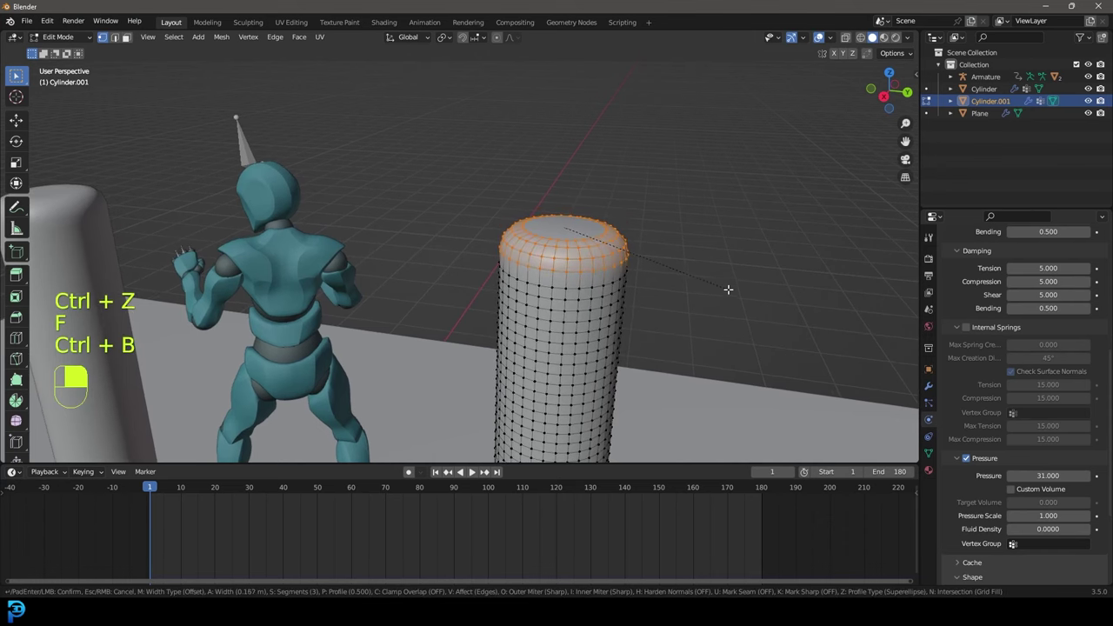
left_click(729, 292)
Extrude the duplicate's top cap face inward twice, scaling it to about 0.623 and then about 0.128
scroll(722, 292, "up", 2)
middle_click_drag(722, 292, 641, 341)
left_click(128, 38)
left_click(606, 231)
scroll(644, 349, "up", 1)
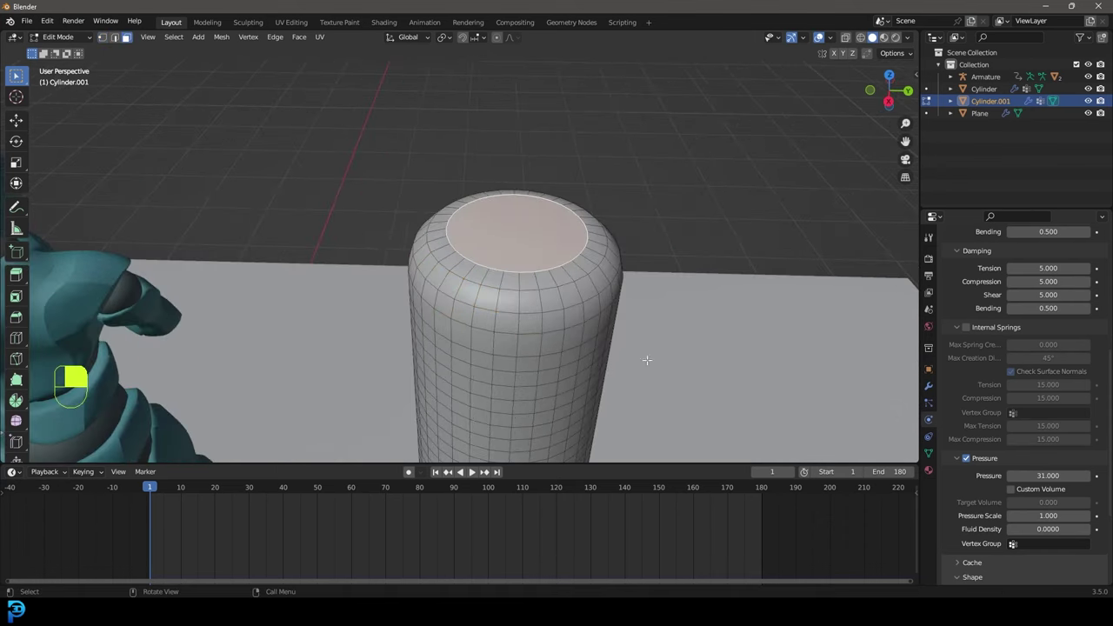
key("e")
key("s")
left_click(607, 316)
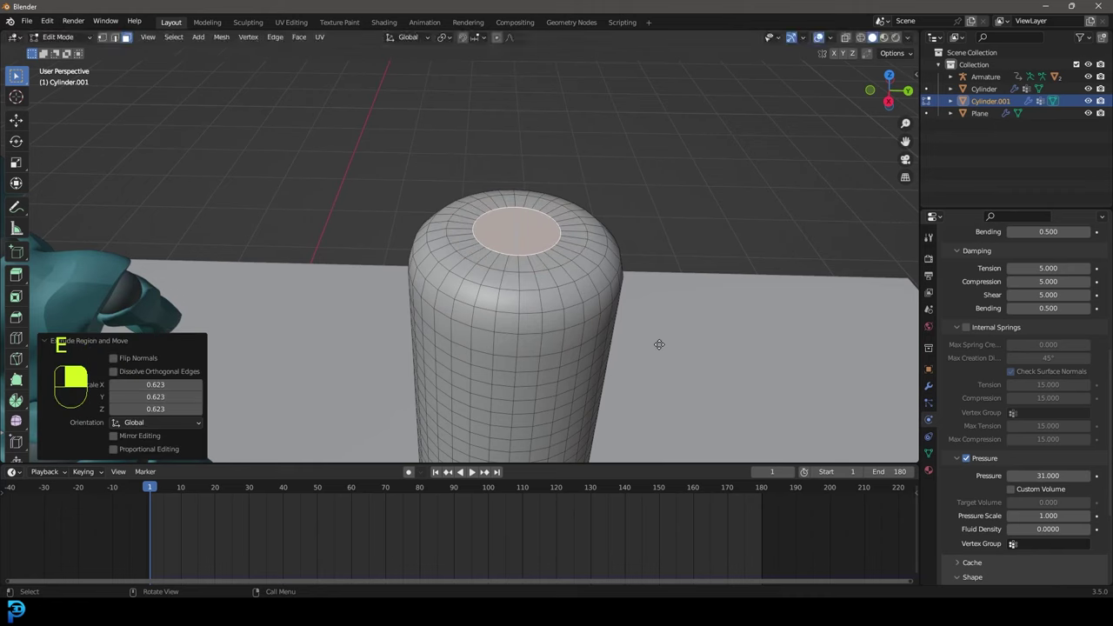
key("e")
key("s")
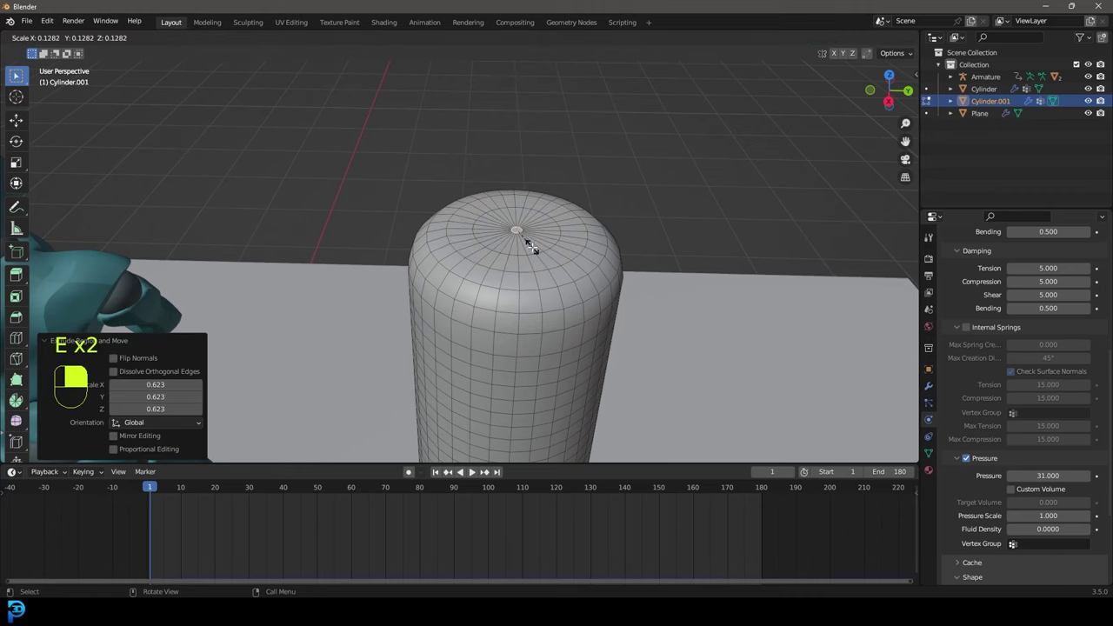
left_click(527, 244)
Extrude the small centre face on top of the bag upward about 2.54 m to form a thin hanging rod
scroll(540, 299, "down", 4)
key("e")
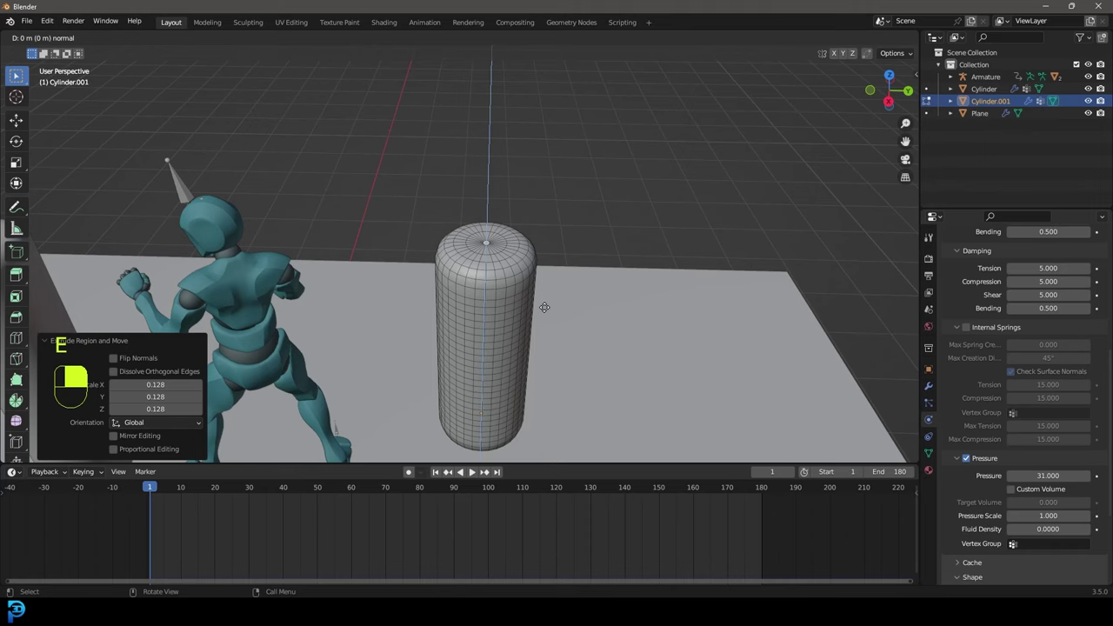
left_click(563, 419)
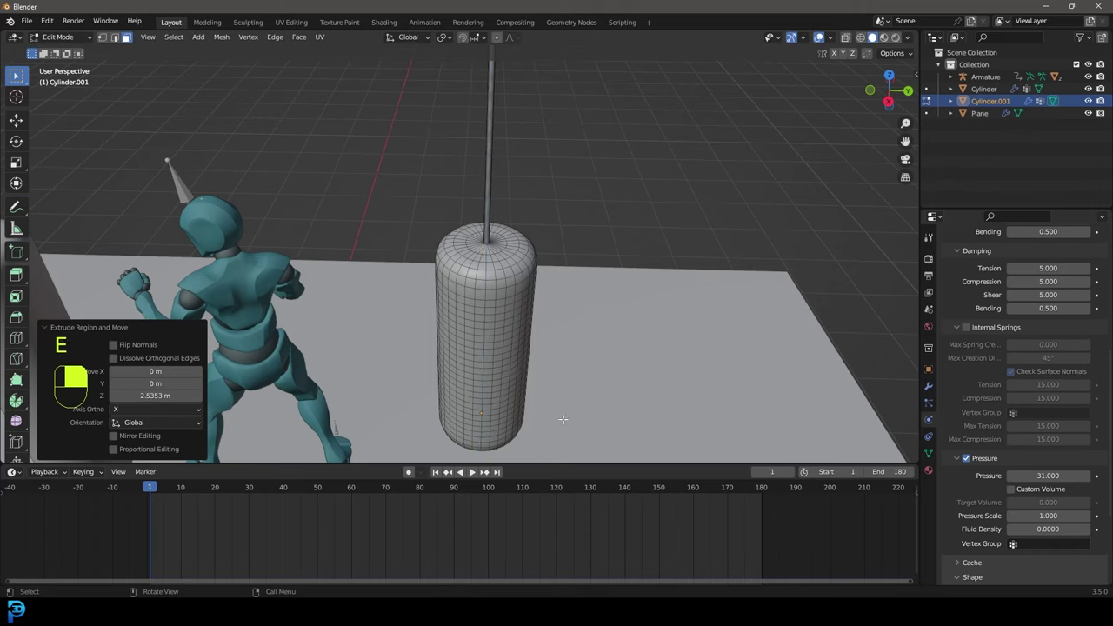
Add 36 evenly spaced loop cuts along the thin rod above the bag
scroll(522, 160, "down", 6)
middle_click_drag(470, 144, 542, 122)
scroll(521, 139, "up", 6)
middle_click_drag(492, 171, 459, 222, "shift")
scroll(459, 223, "up", 6)
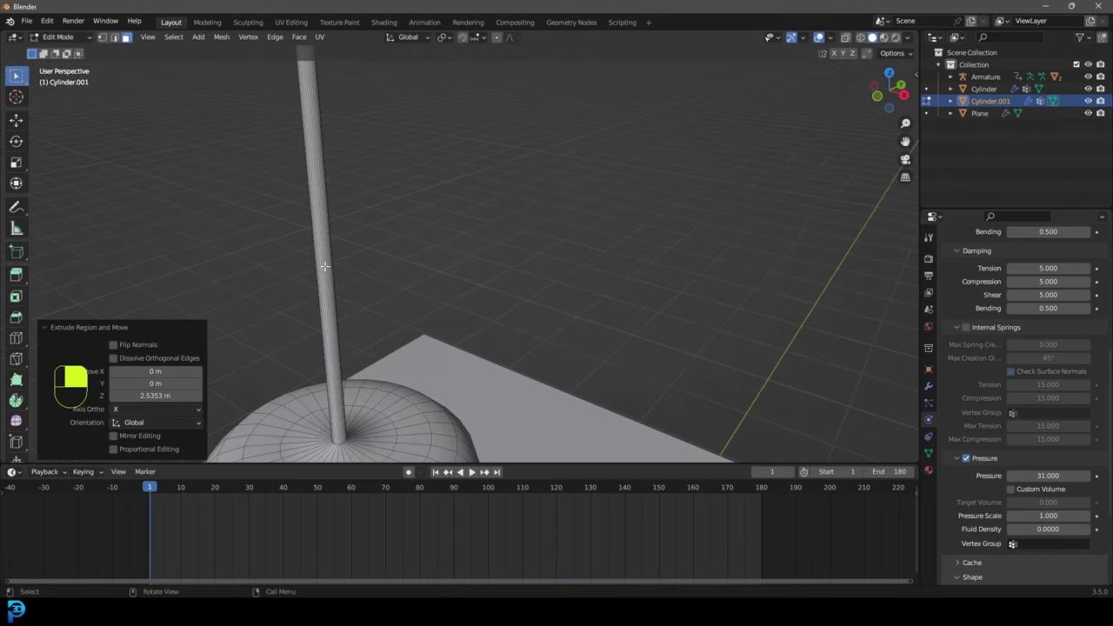
middle_click_drag(334, 266, 395, 229, "shift")
key("ctrl+r")
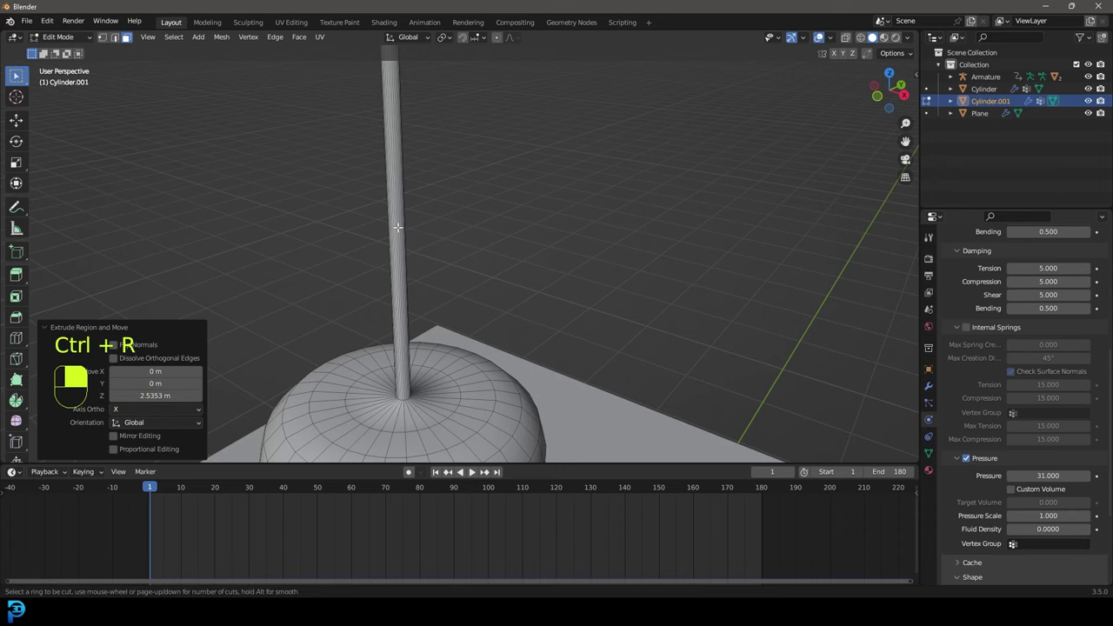
right_click(397, 227)
scroll(491, 171, "down", 4)
middle_click_drag(452, 173, 446, 273, "shift")
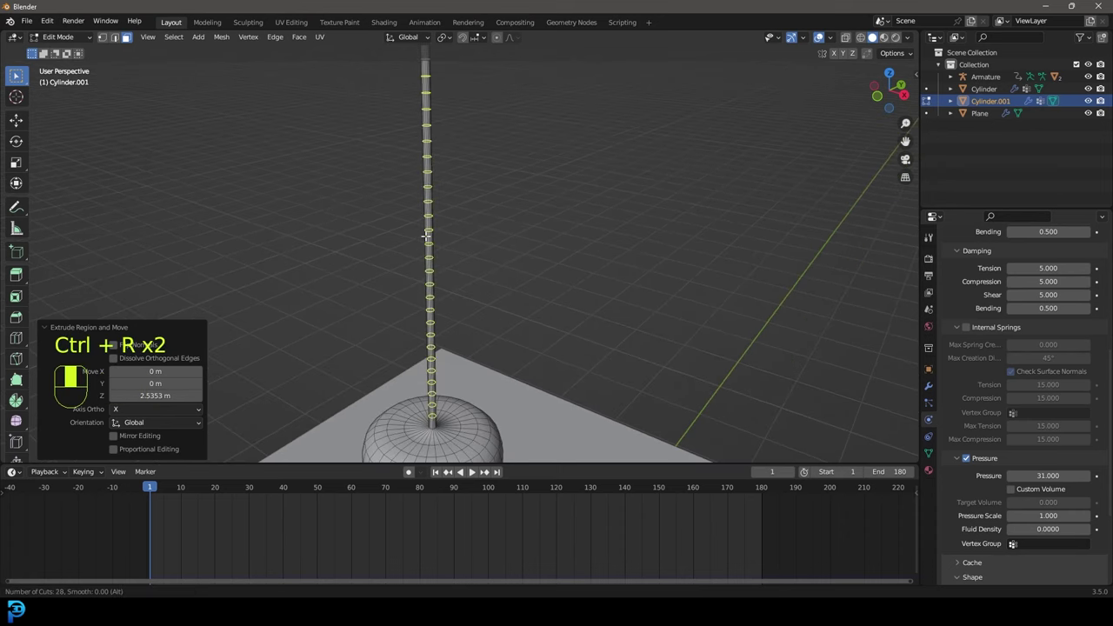
scroll(427, 235, "up", 12)
left_click(426, 236)
right_click(426, 236)
Select the whole hanging bag mesh and make its vertex group named Group active
scroll(490, 288, "down", 5)
middle_click_drag(490, 288, 460, 357)
scroll(465, 270, "up", 3)
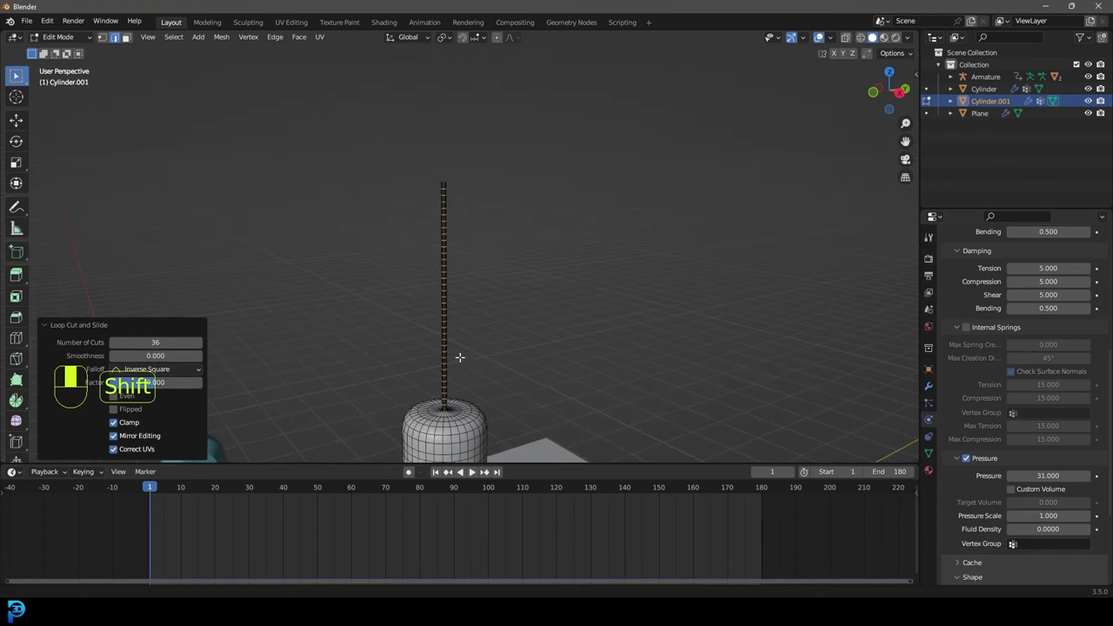
left_click(929, 453)
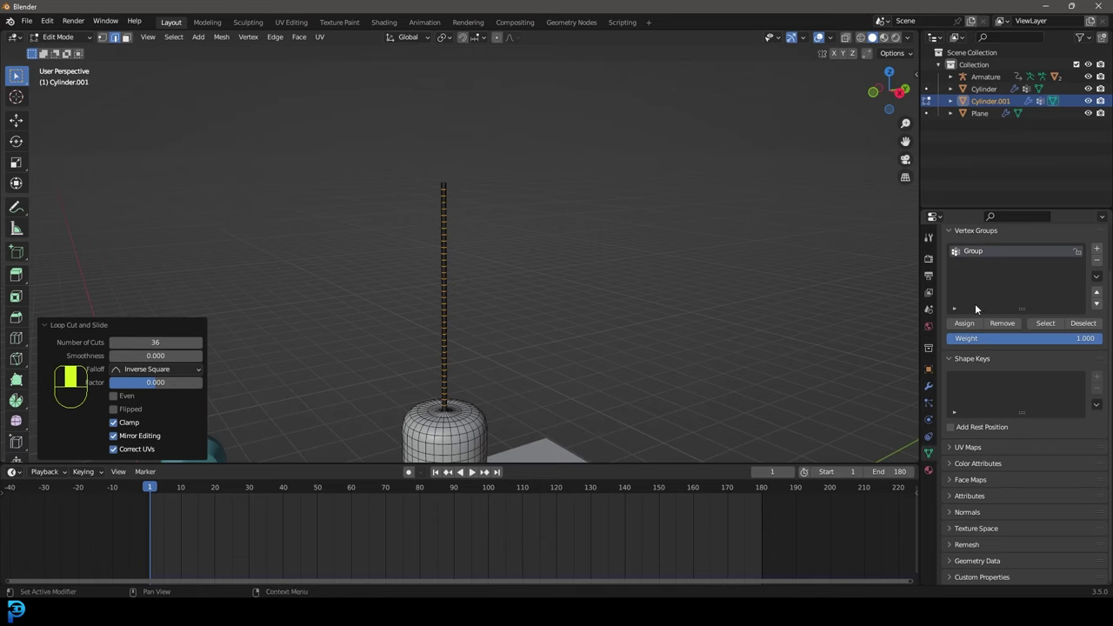
scroll(475, 301, "down", 4)
key("a")
scroll(435, 261, "up", 1)
middle_click_drag(470, 293, 502, 157, "shift")
scroll(488, 209, "up", 2)
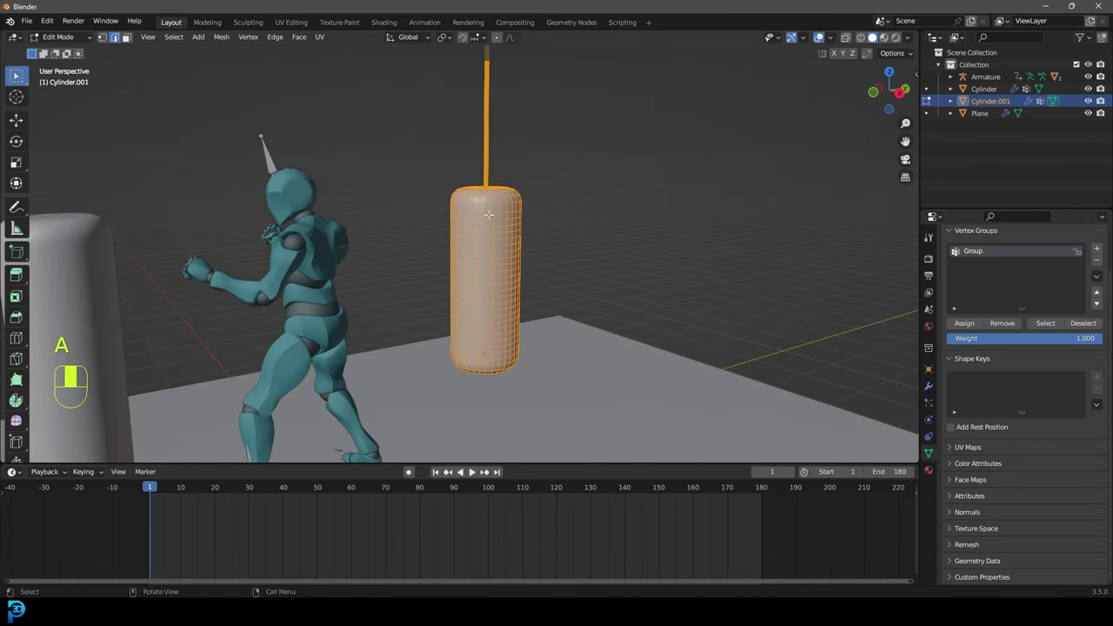
left_click(972, 252)
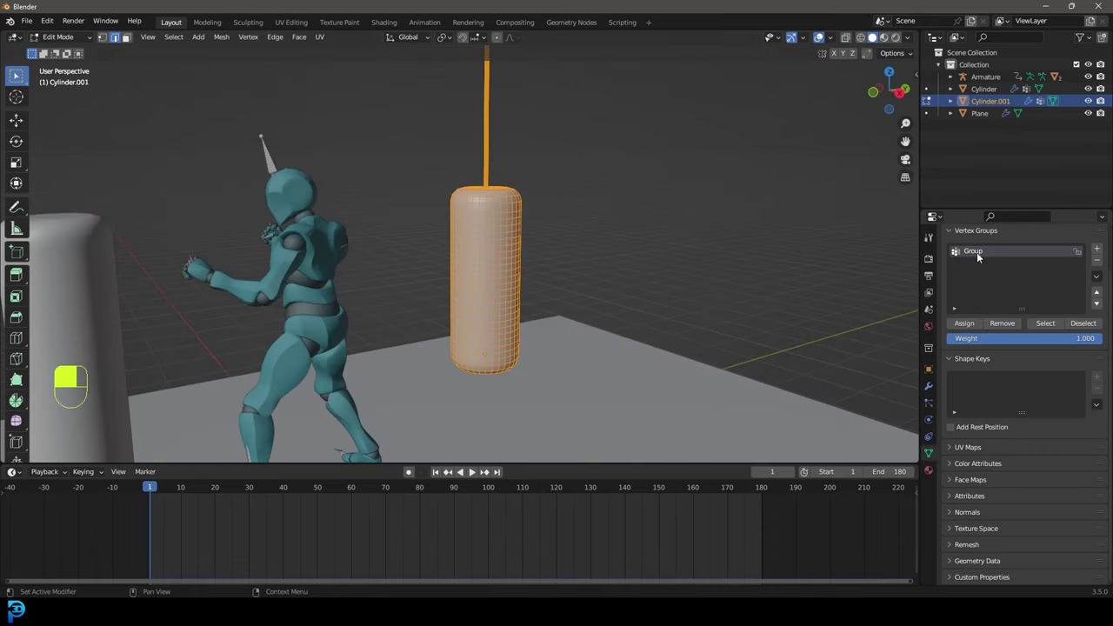
Assign the vertices at the rod's upper end to the vertex group named Group, using wireframe display, and leave Edit Mode
left_click(102, 39)
middle_click_drag(408, 140, 403, 239, "shift")
key("z")
left_click(313, 239)
left_click_drag(417, 83, 514, 121)
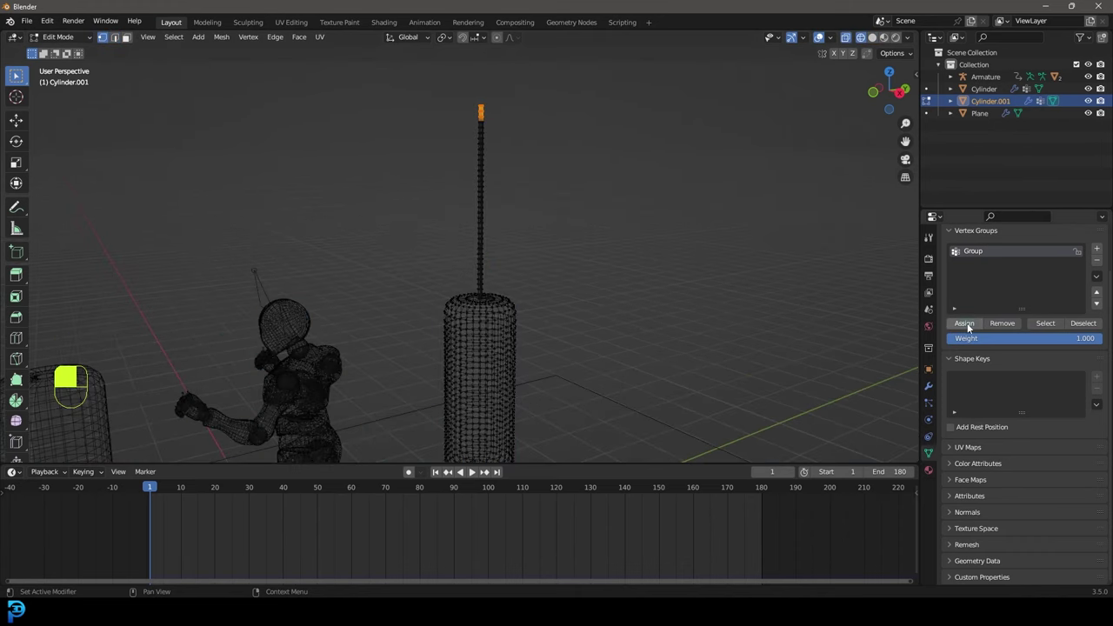
key("Tab")
Open the hanging bag's cloth settings to review its Pressure and Pin Group
scroll(522, 231, "down", 5)
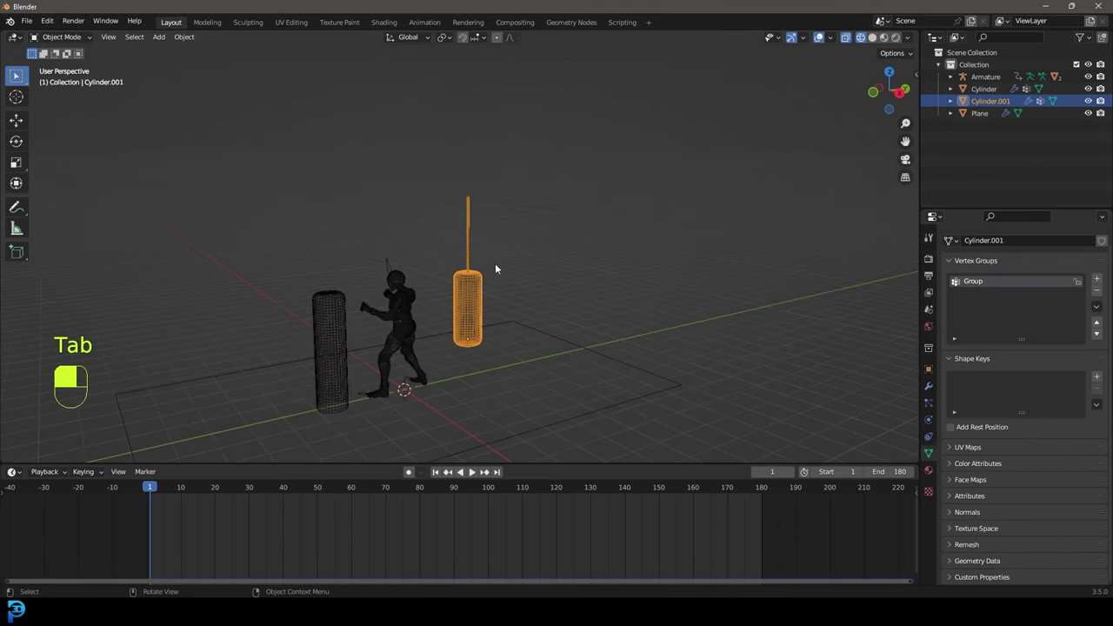
scroll(495, 263, "up", 3)
left_click(928, 419)
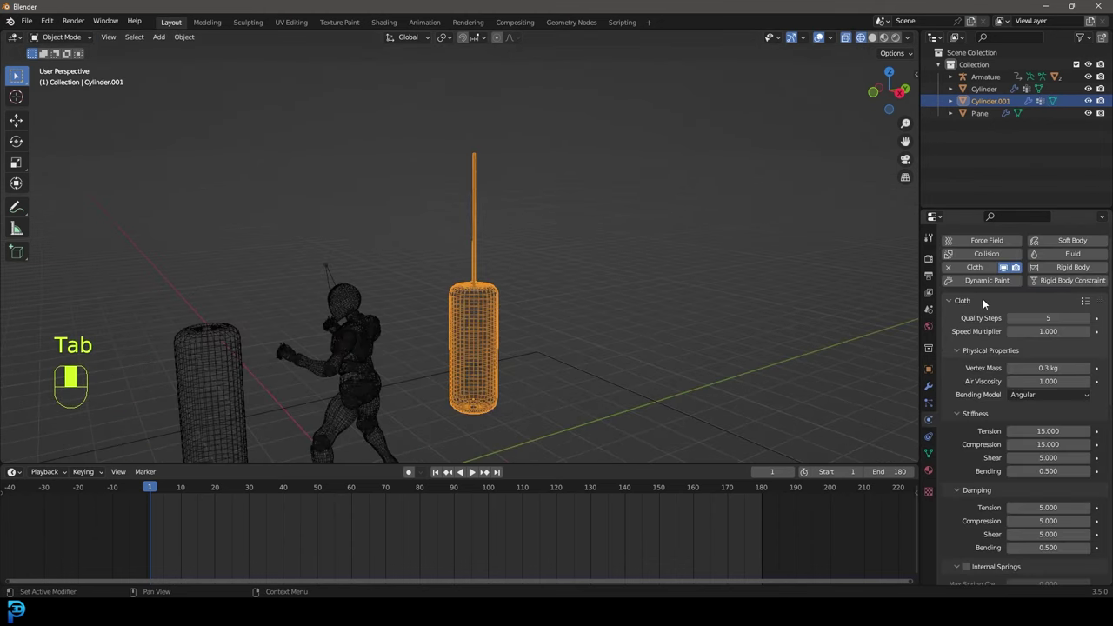
scroll(983, 321, "down", 8)
scroll(982, 400, "down", 2)
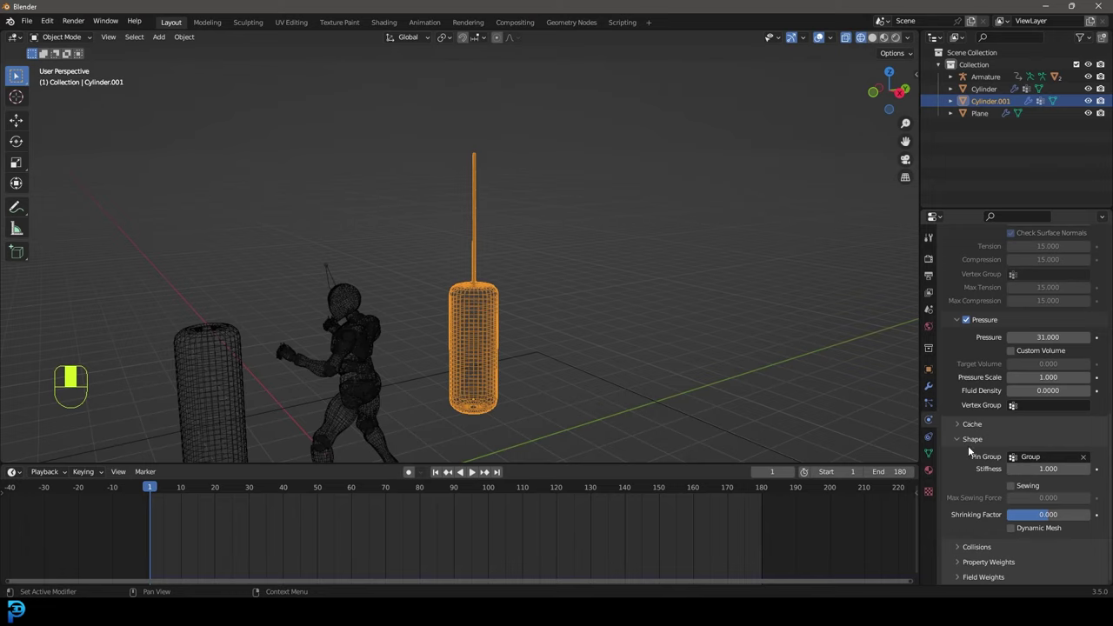
Set the hanging bag's cloth Pin Group to Group and play the simulation in solid shading
left_click(1028, 457)
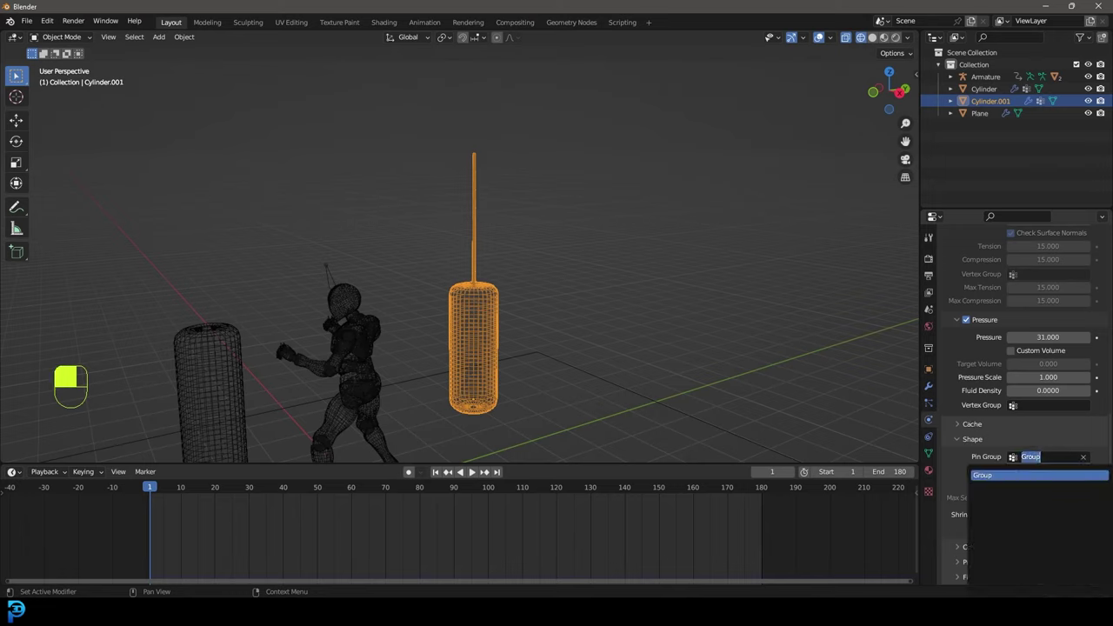
left_click(991, 476)
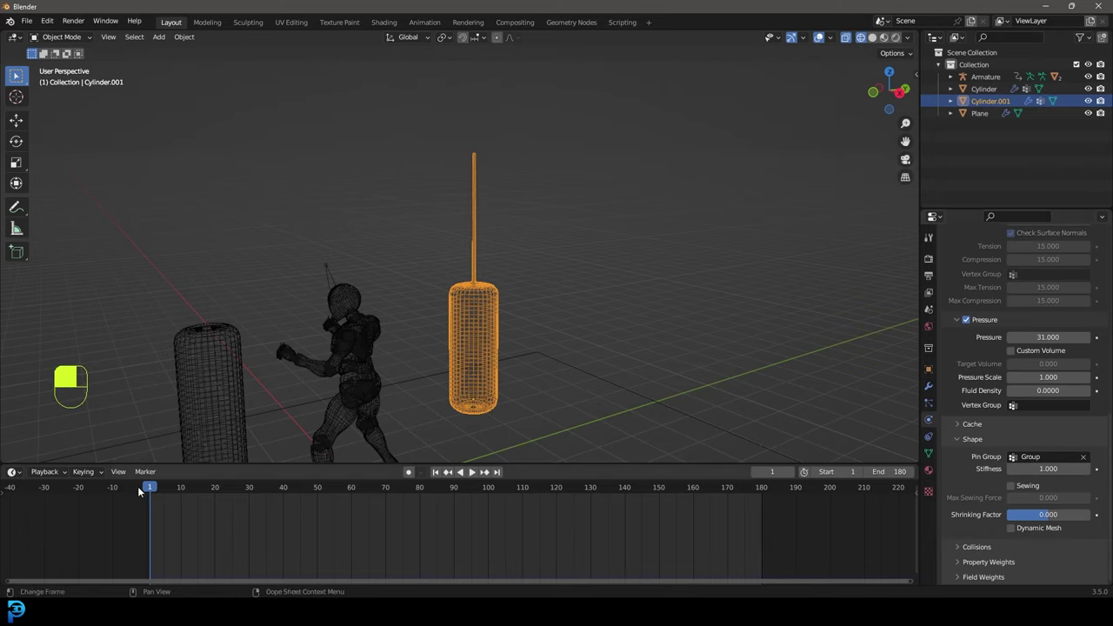
key("space")
key("z")
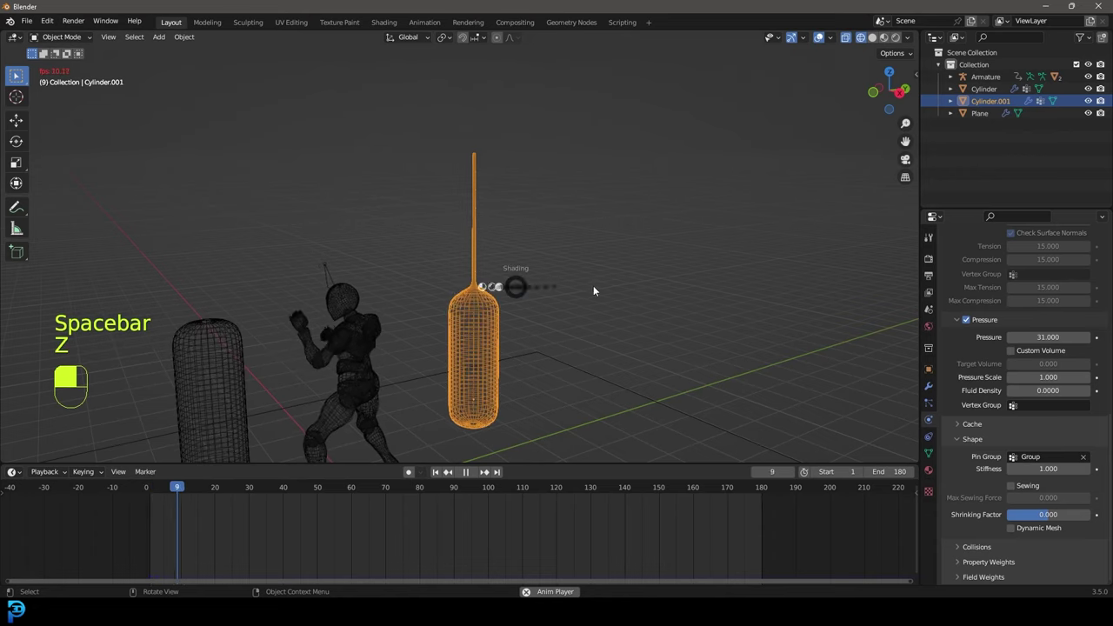
left_click(623, 288)
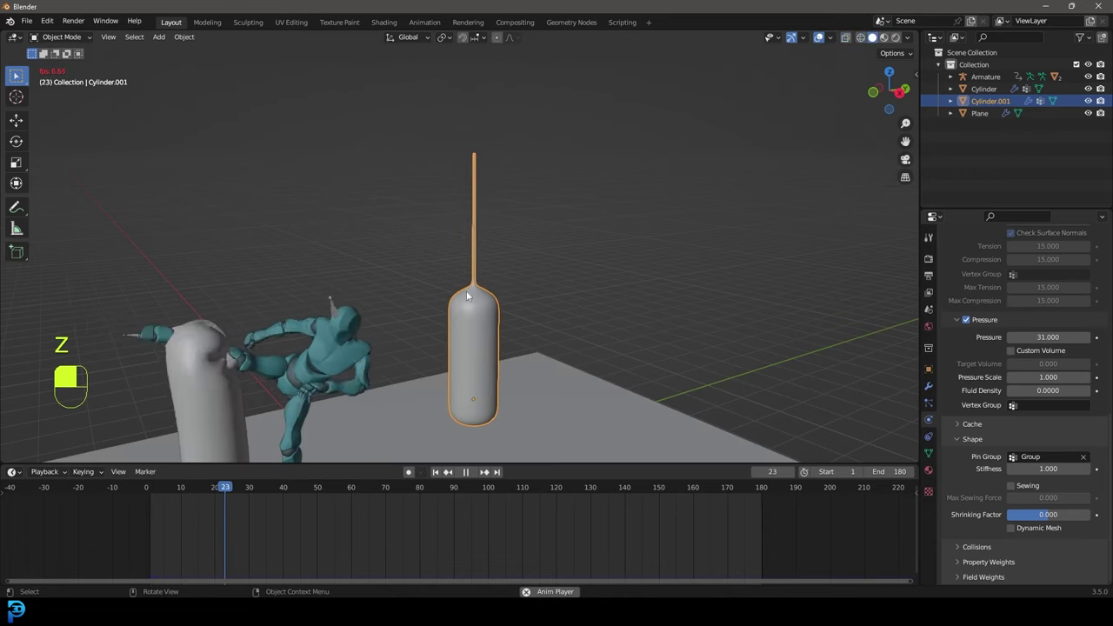
Stop playback, return to the first frame and select the kicking character in the right orthographic view
key("space")
middle_click_drag(471, 301, 496, 277)
scroll(496, 277, "up", 2)
key("shift+Left")
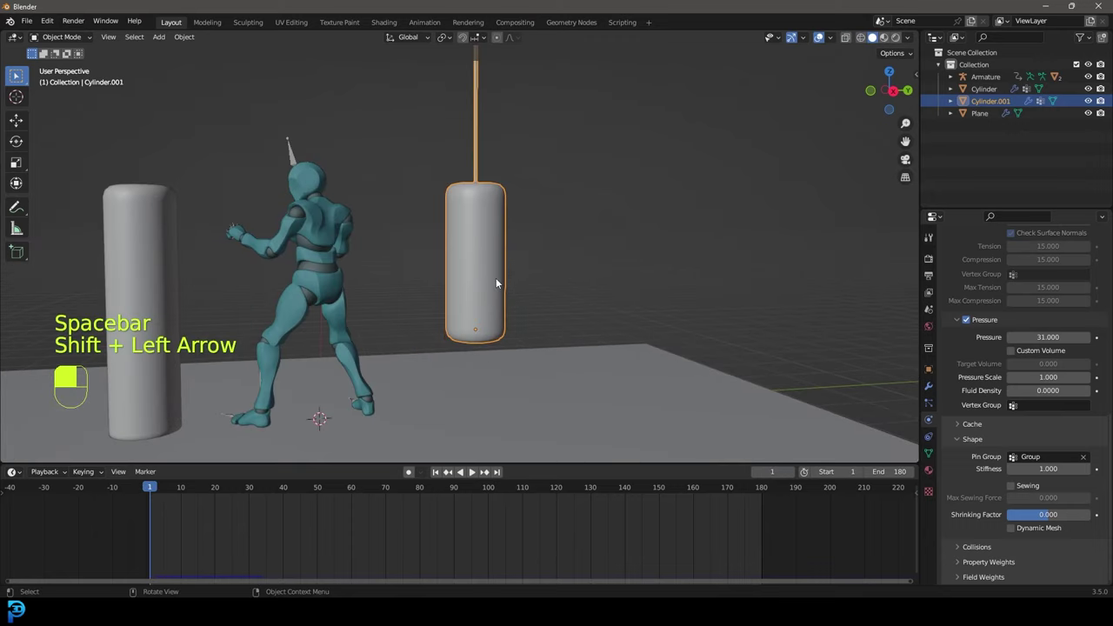
key("KP_3")
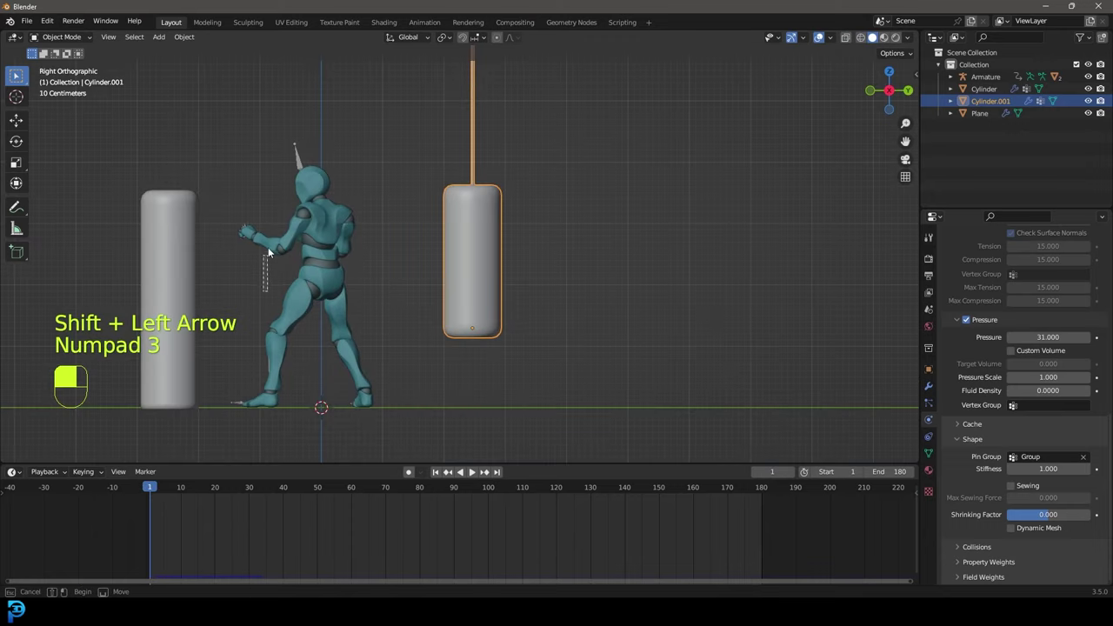
left_click_drag(269, 252, 342, 100)
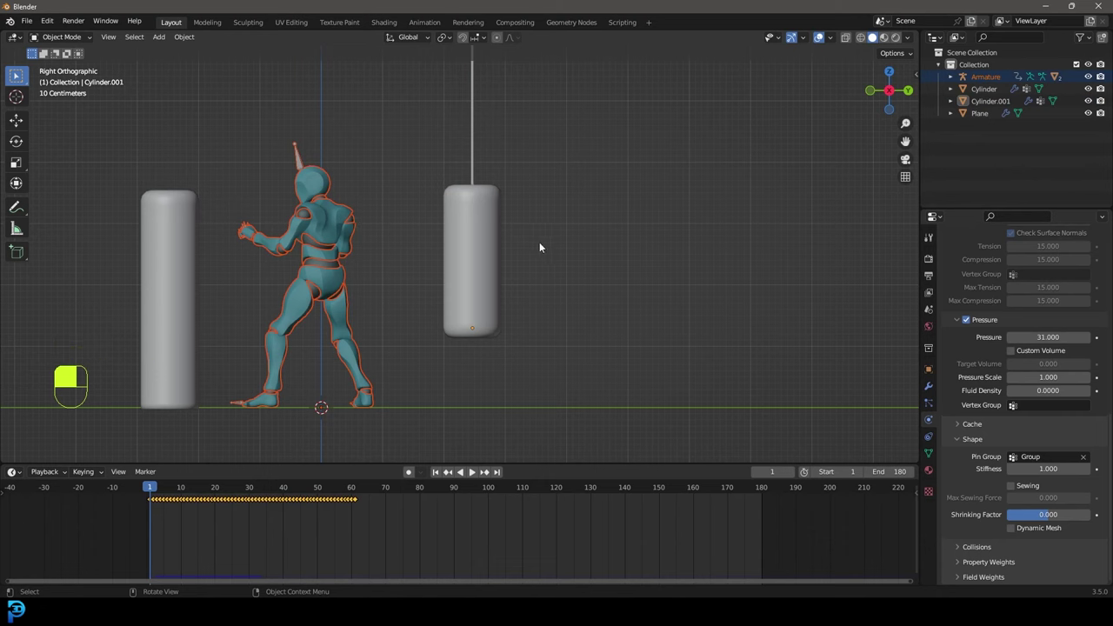
Switch to Mixamo in Chrome, search the animations for "pucnh" and choose Quad Punch
mouse_move(404, 613)
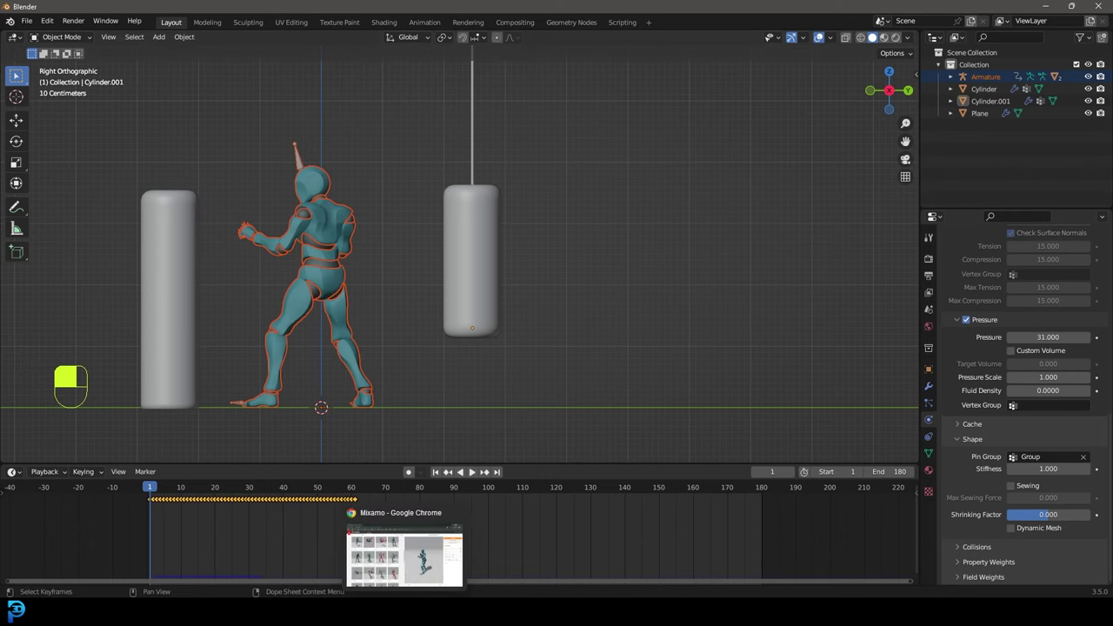
left_click(408, 553)
left_click(87, 106)
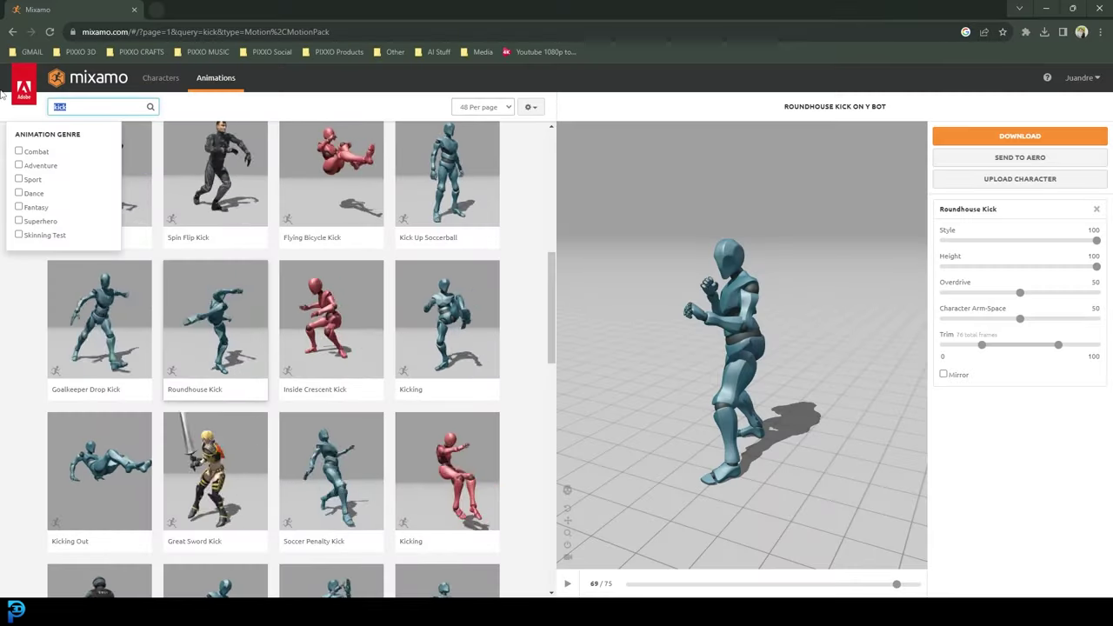
type("pucn")
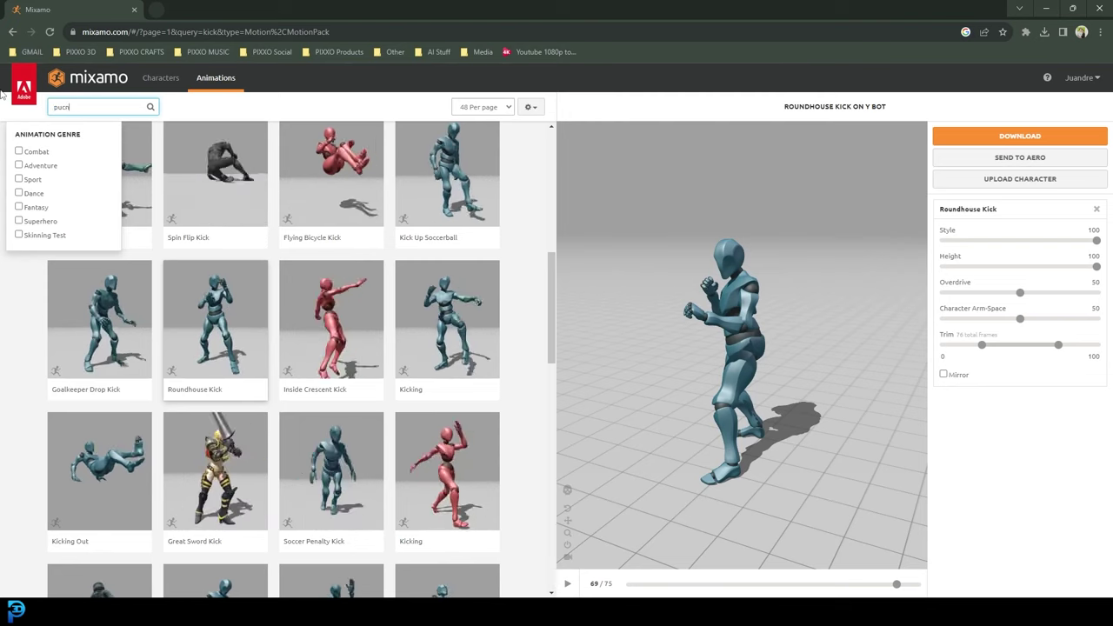
type("h")
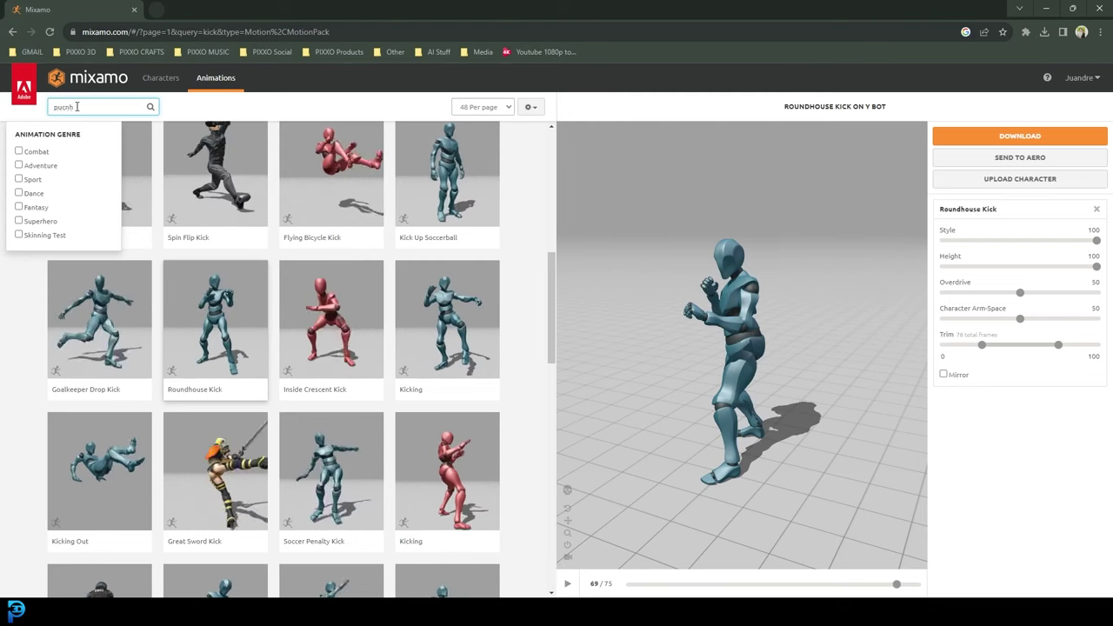
key("Return")
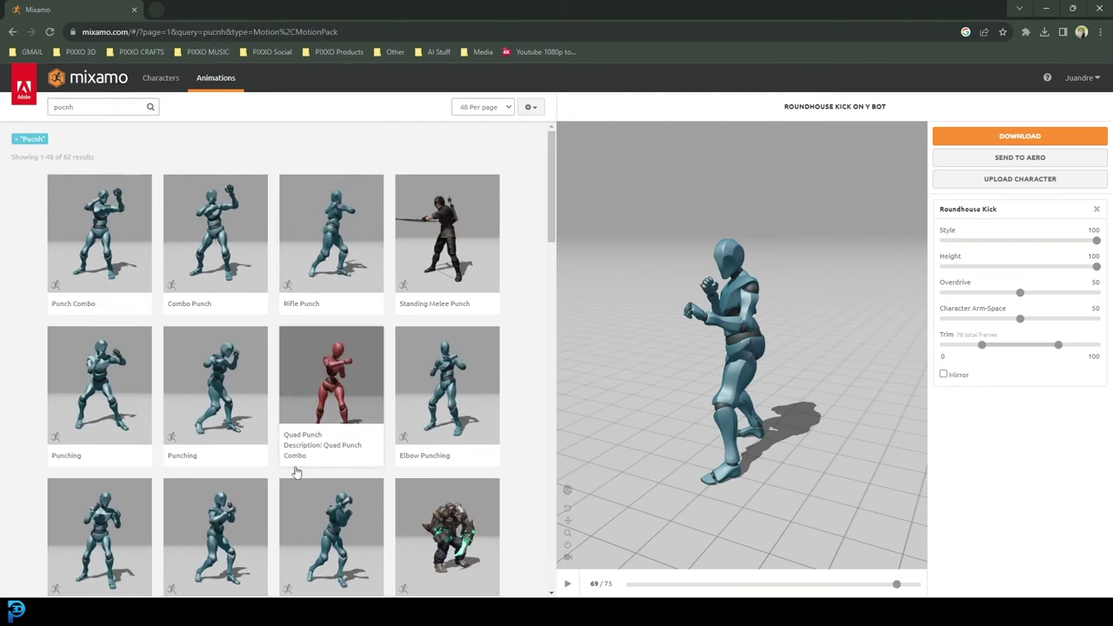
left_click(337, 380)
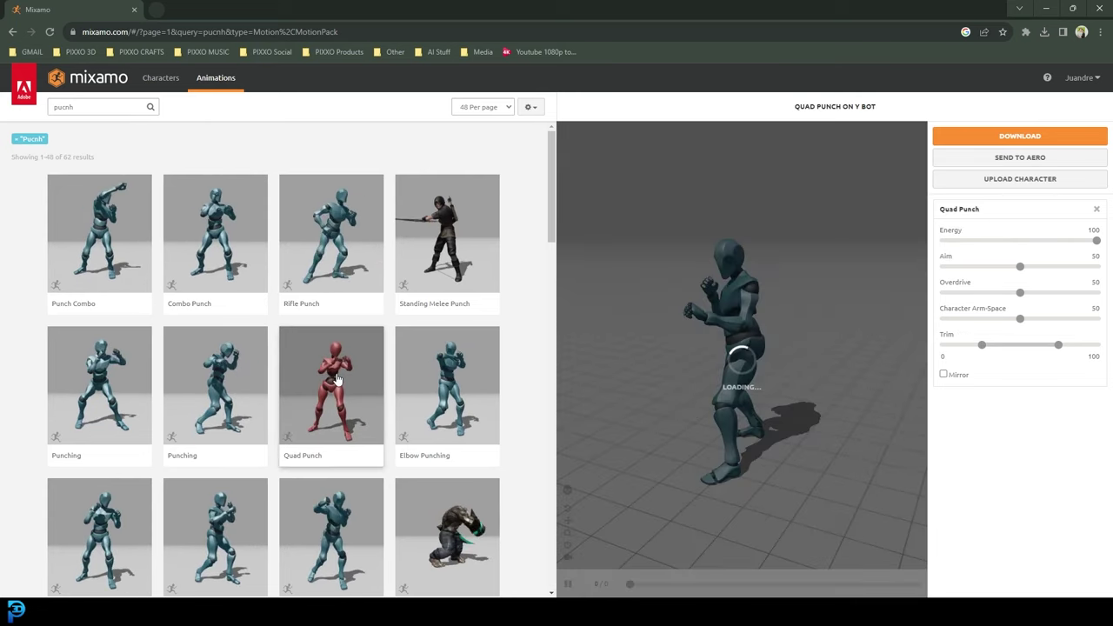
Search the characters for "x bot" and use X Bot in place of the current character
left_click(161, 79)
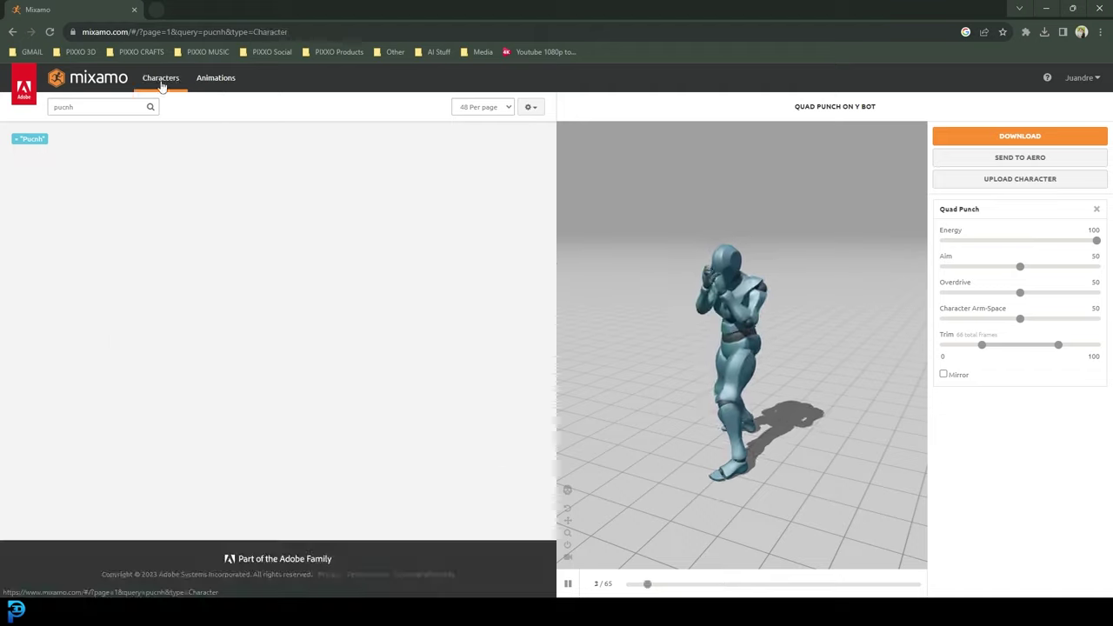
double_click(105, 107)
type("x bot")
key("Return")
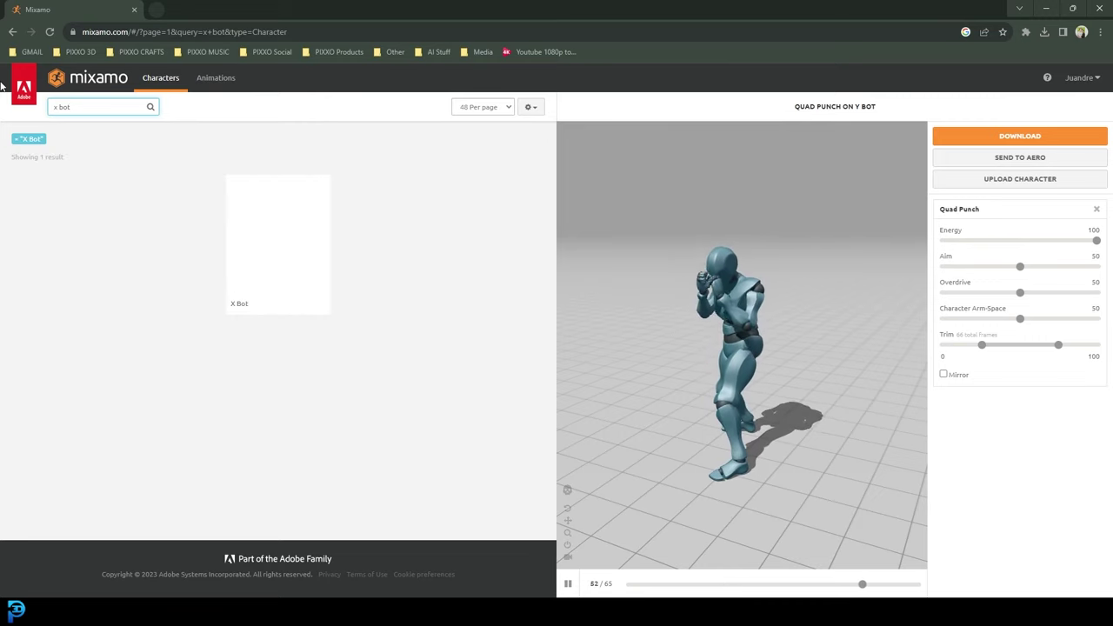
left_click(261, 253)
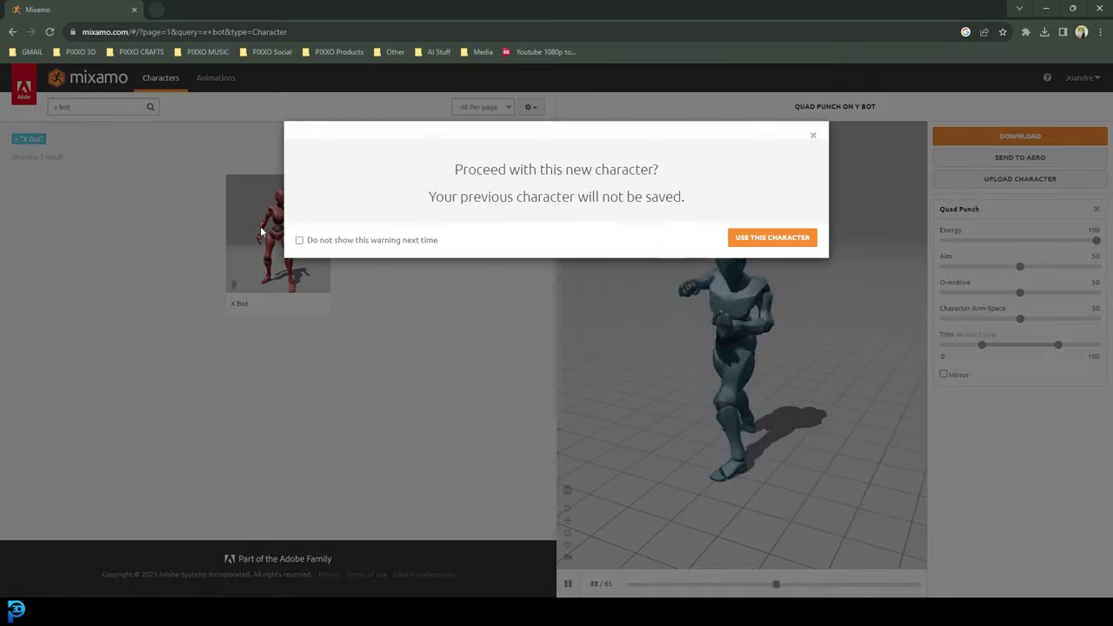
left_click(780, 238)
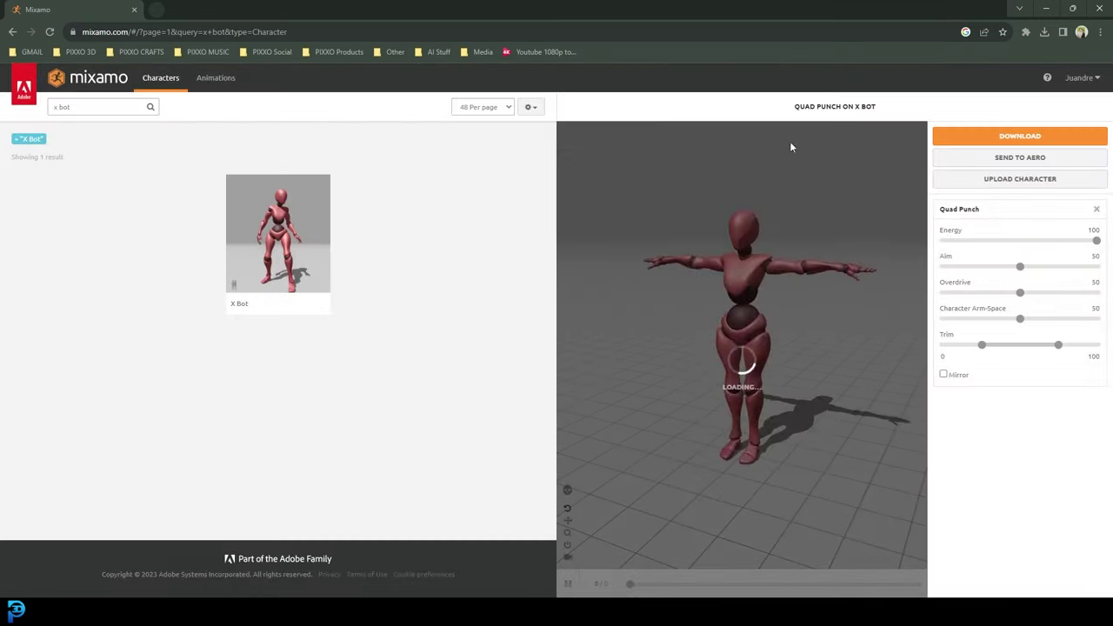
Download Quad Punch on X Bot as FBX Binary with skin, 24 frames per second and no keyframe reduction, and select the downloaded file
left_click(1002, 138)
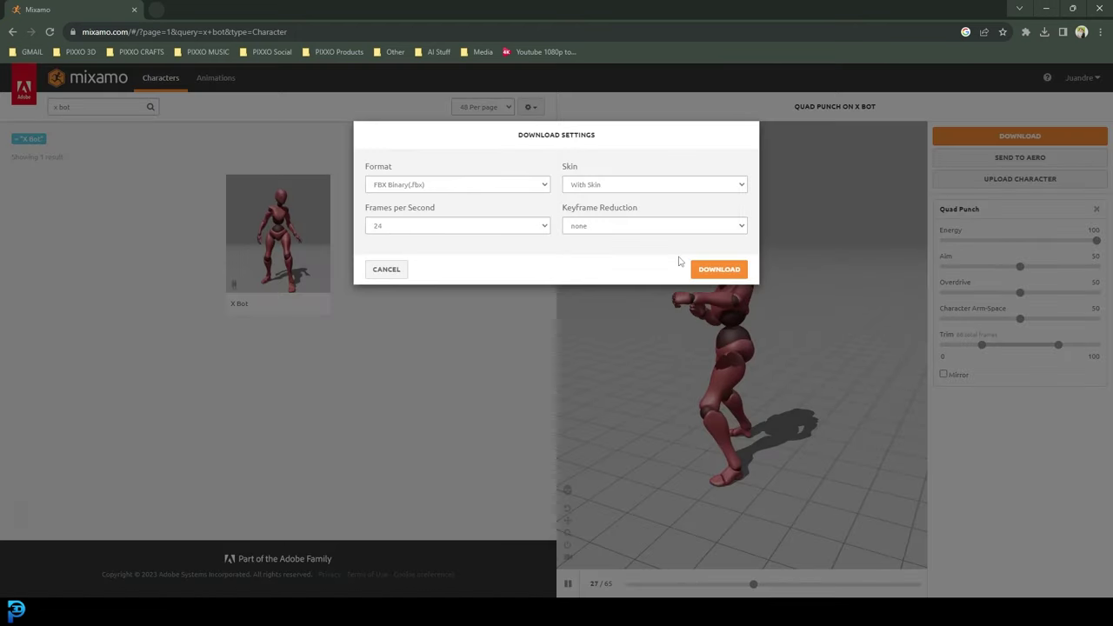
left_click(718, 268)
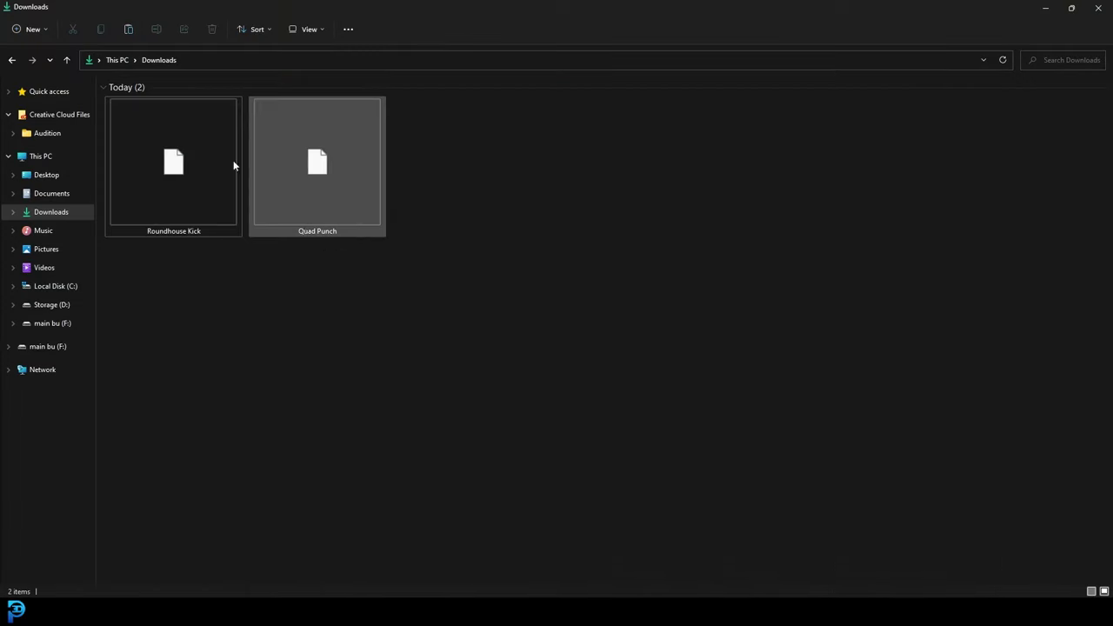
left_click_drag(299, 175, 319, 183)
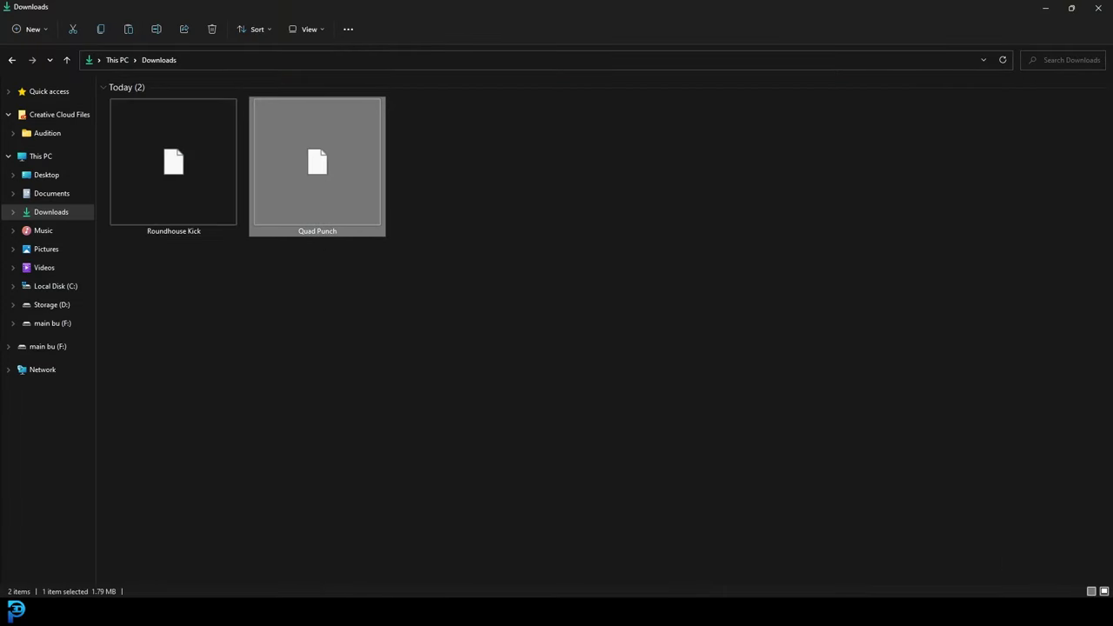
Switch back to the punching-bag scene in Blender and import Quad Punch.fbx from the Downloads folder
mouse_move(557, 612)
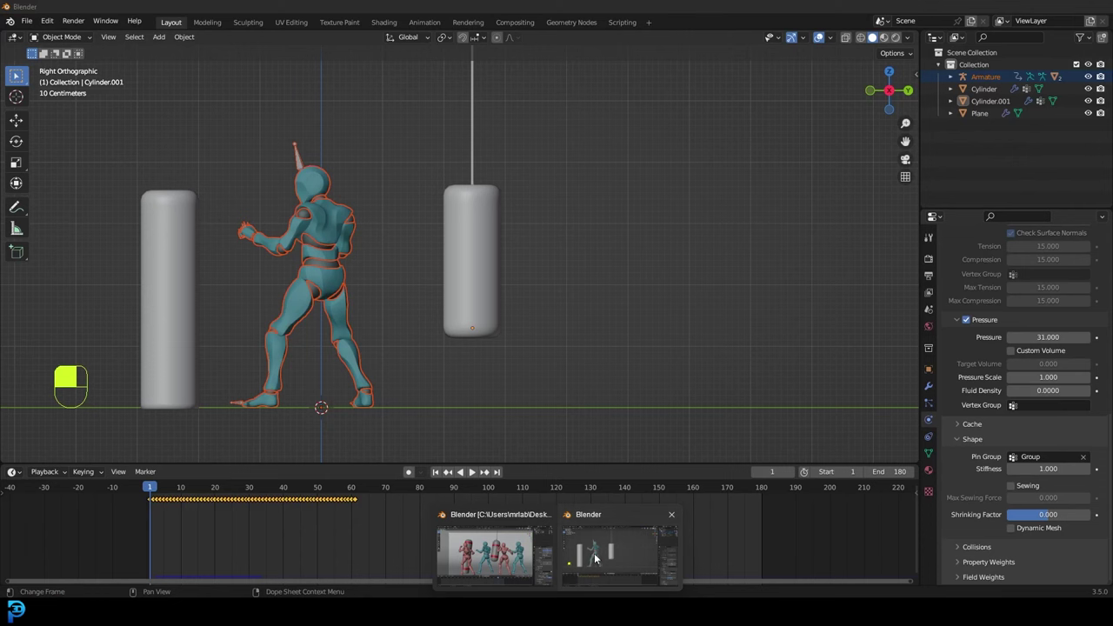
left_click(591, 559)
left_click(27, 21)
mouse_move(54, 191)
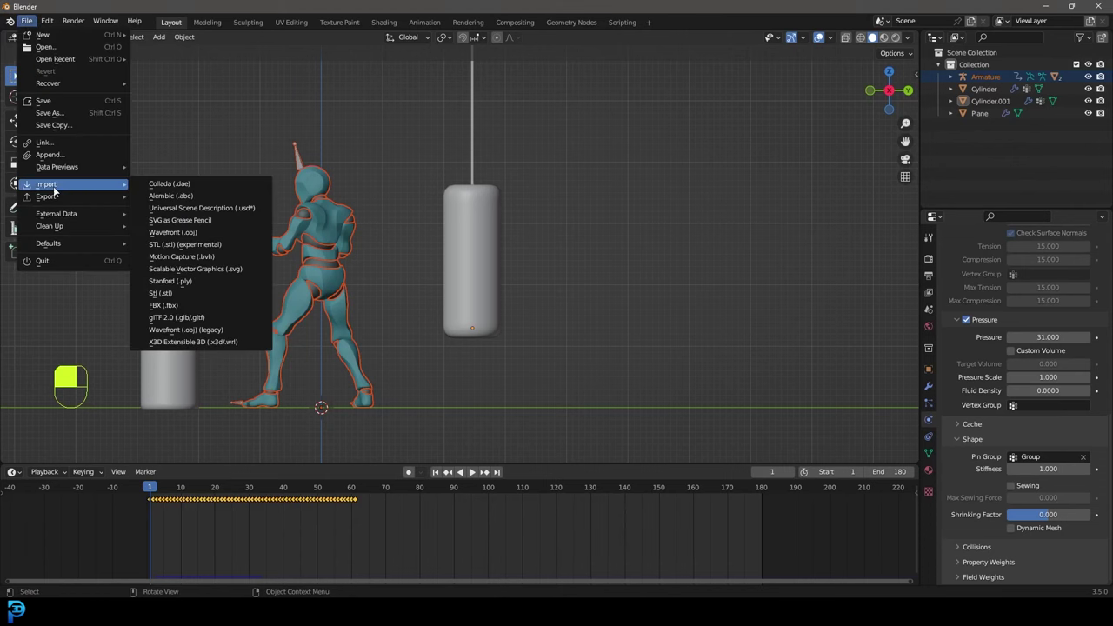
left_click(178, 306)
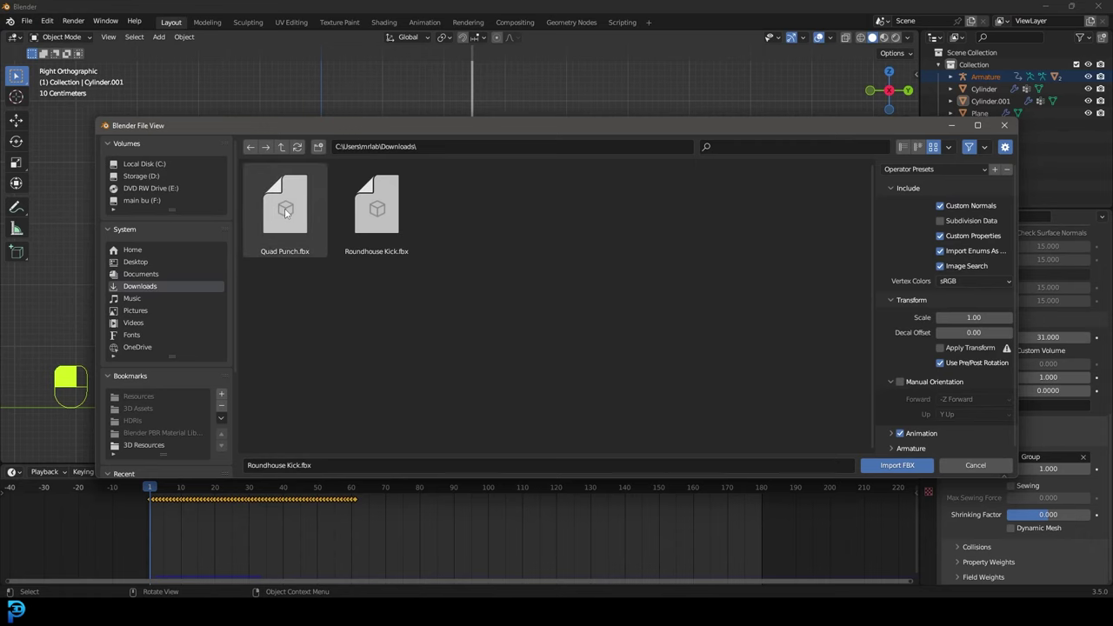
double_click(275, 216)
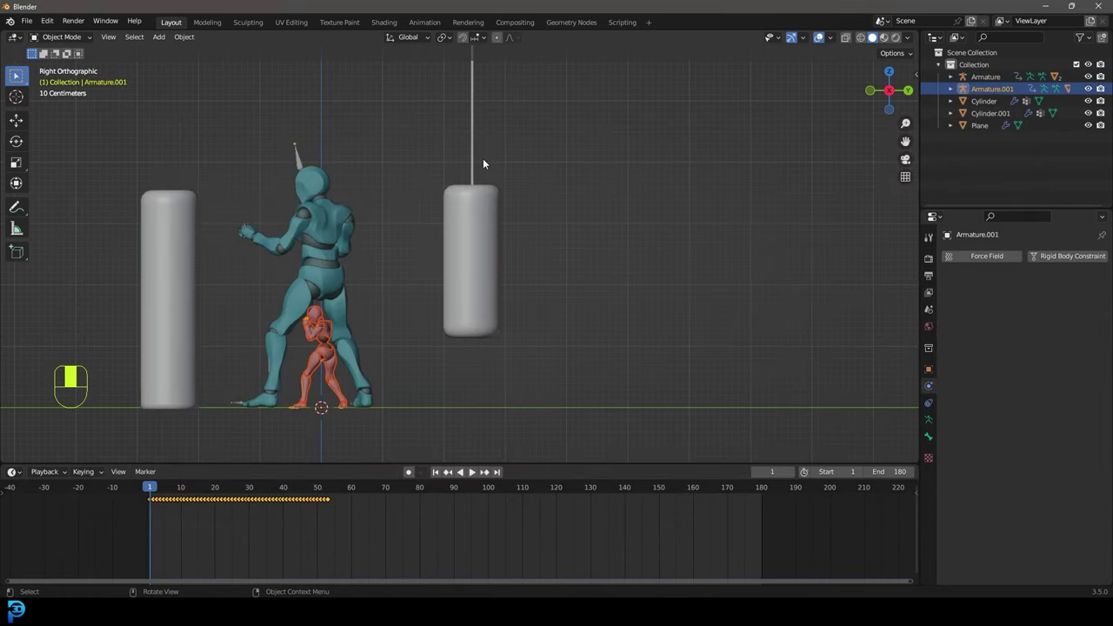
Scale the imported red character uniformly by about 2.306 and move it to the far side of the hanging bag, facing it
scroll(483, 162, "down", 4)
scroll(406, 273, "up", 4)
middle_click_drag(384, 325, 449, 221, "shift")
key("s")
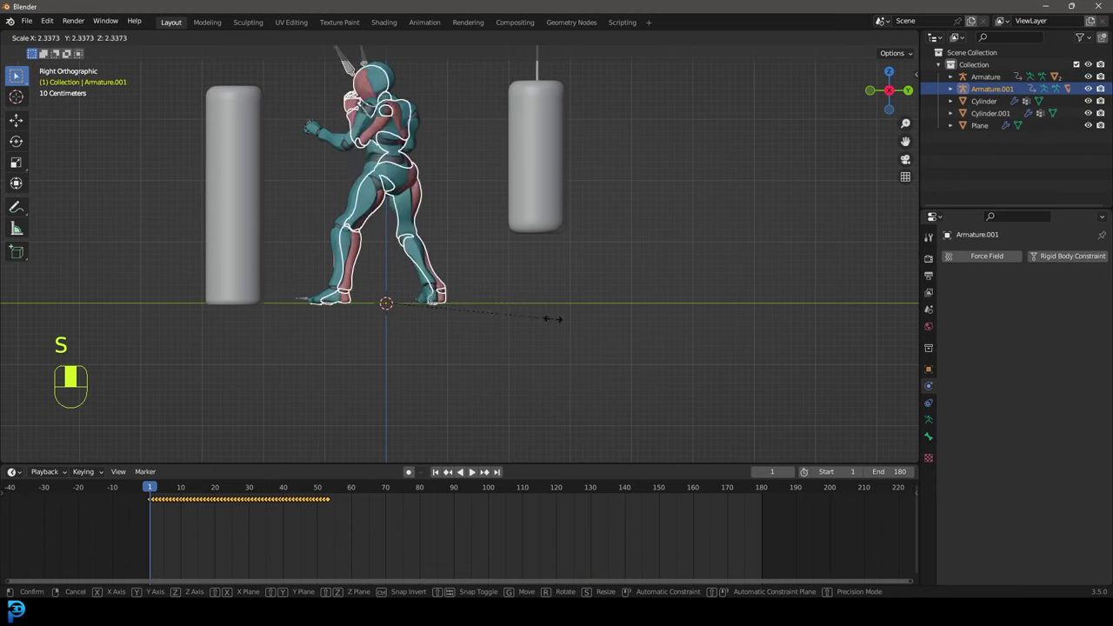
left_click(550, 325)
key("g")
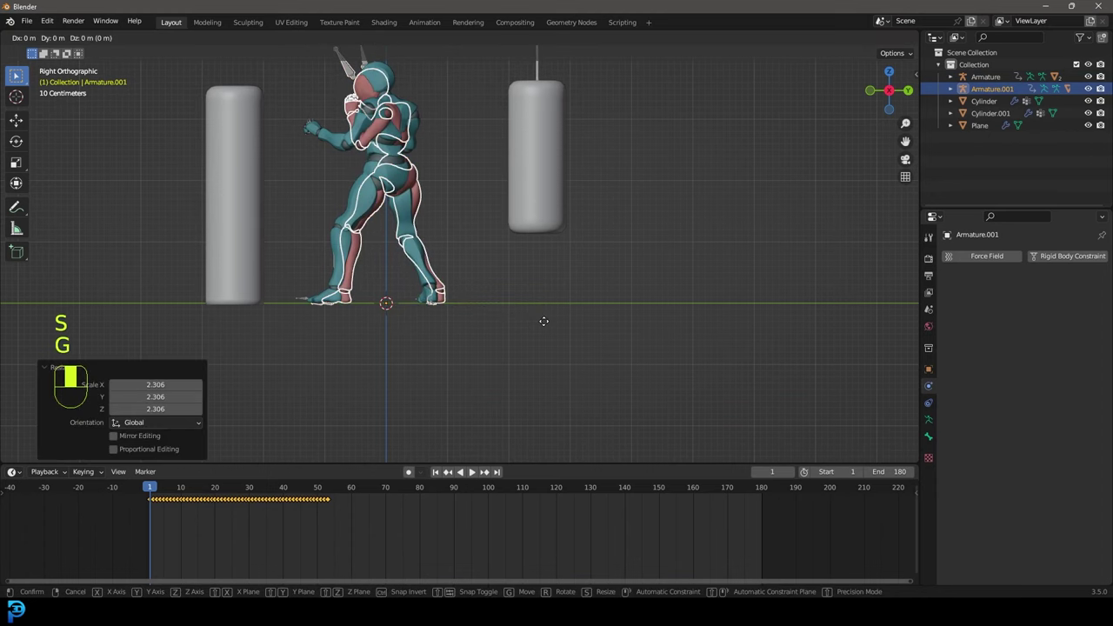
left_click(791, 337)
Apply the scale of the red character's surface mesh and add Collision physics to it
middle_click_drag(703, 201, 683, 234)
left_click(629, 153)
middle_click_drag(629, 153, 598, 189)
key("ctrl+s")
key("ctrl+a")
left_click(580, 153)
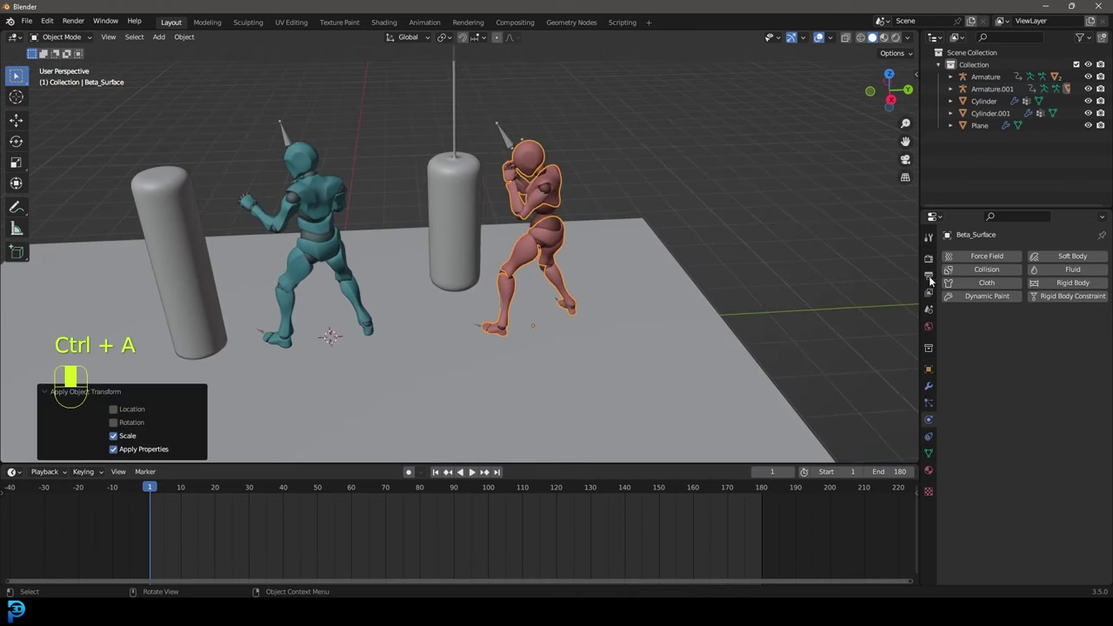
left_click(982, 271)
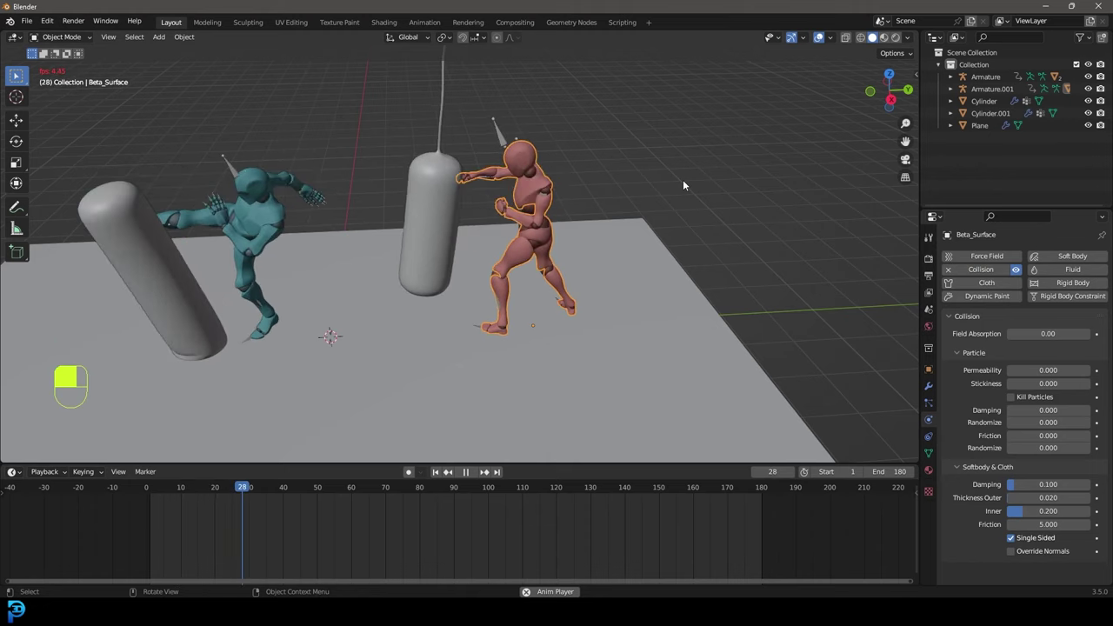
Stop the simulation playback and save the scene to the Desktop as untitled.blend
key("space")
scroll(526, 203, "down", 5)
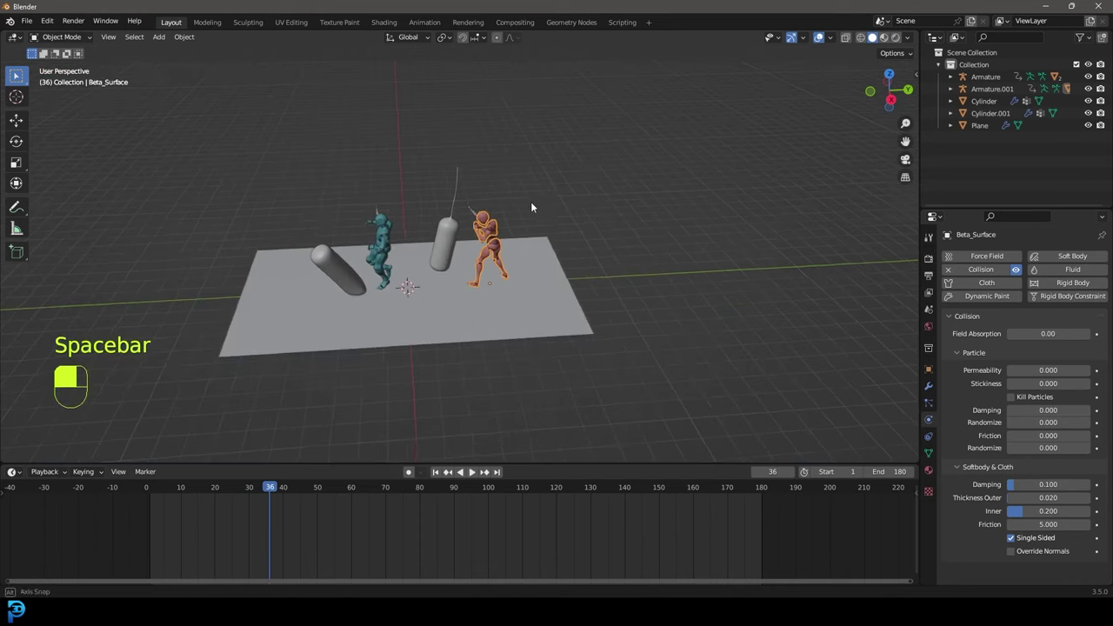
key("ctrl+s")
left_click(1004, 127)
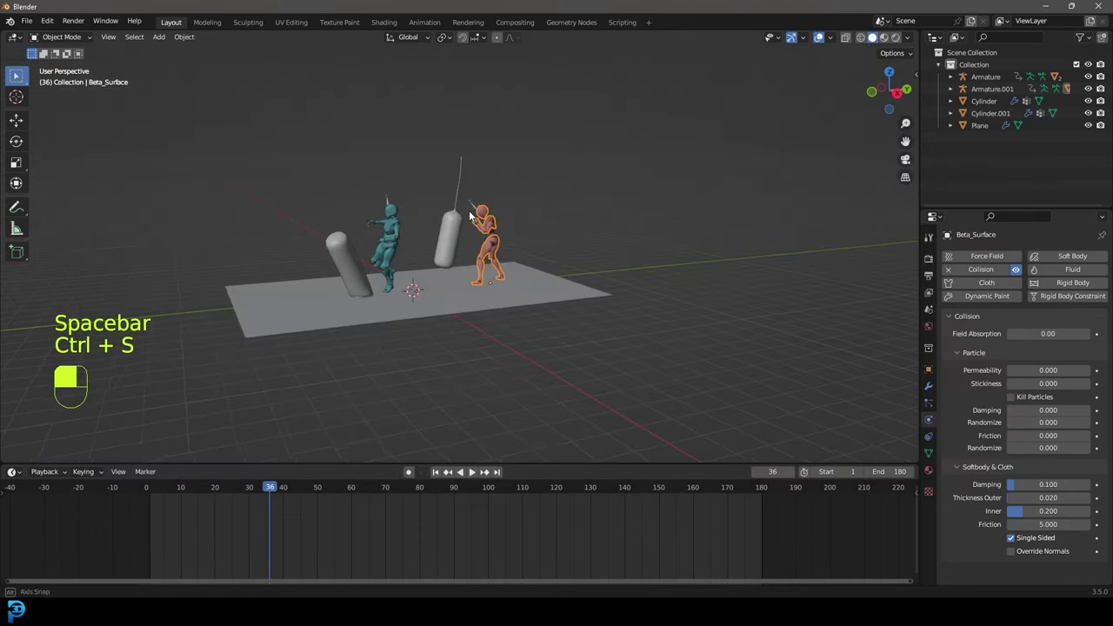
scroll(471, 216, "up", 4)
middle_click_drag(470, 216, 444, 217)
key("ctrl+s")
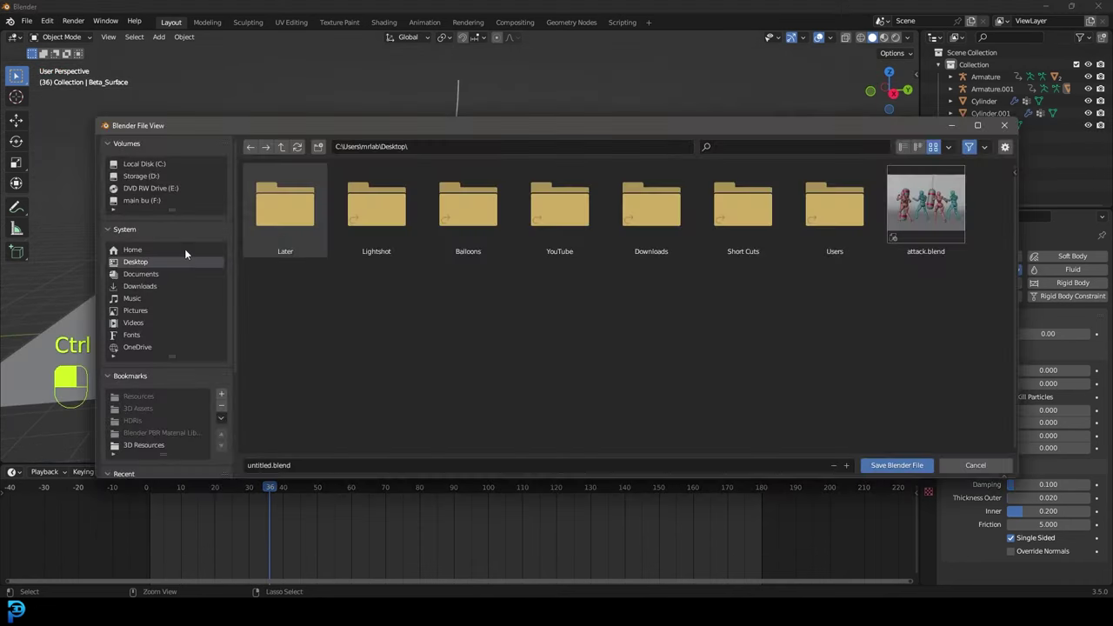
left_click(897, 465)
Select the hanging bag and review the Pressure and Shape sections of its cloth settings
scroll(509, 185, "up", 4)
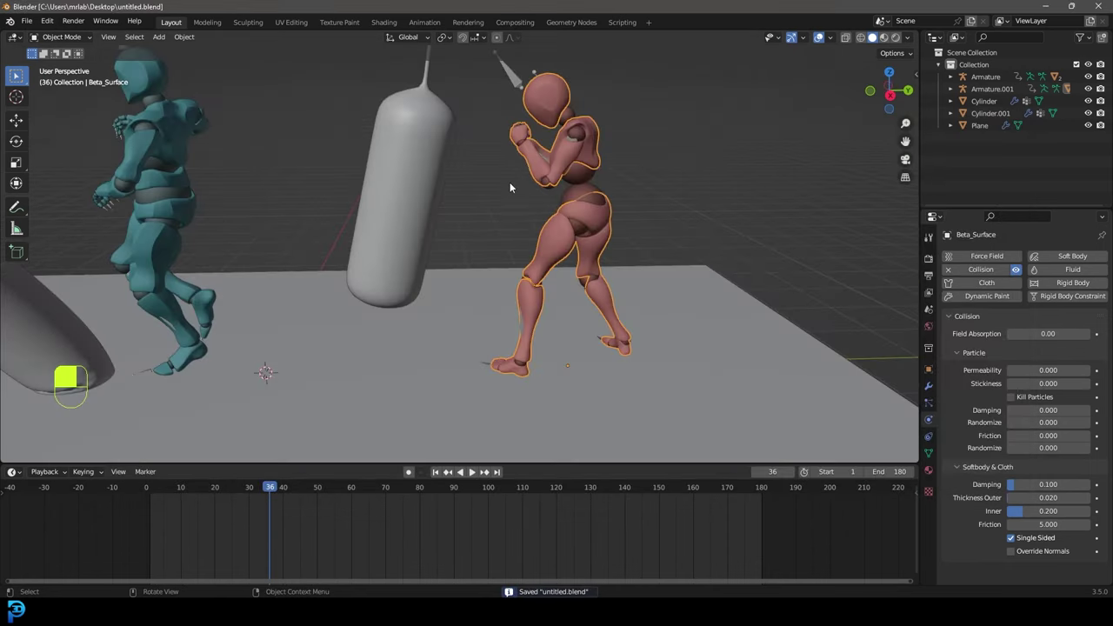
left_click(411, 140)
scroll(411, 140, "down", 5)
middle_click_drag(419, 156, 488, 183, "shift")
scroll(630, 224, "up", 3)
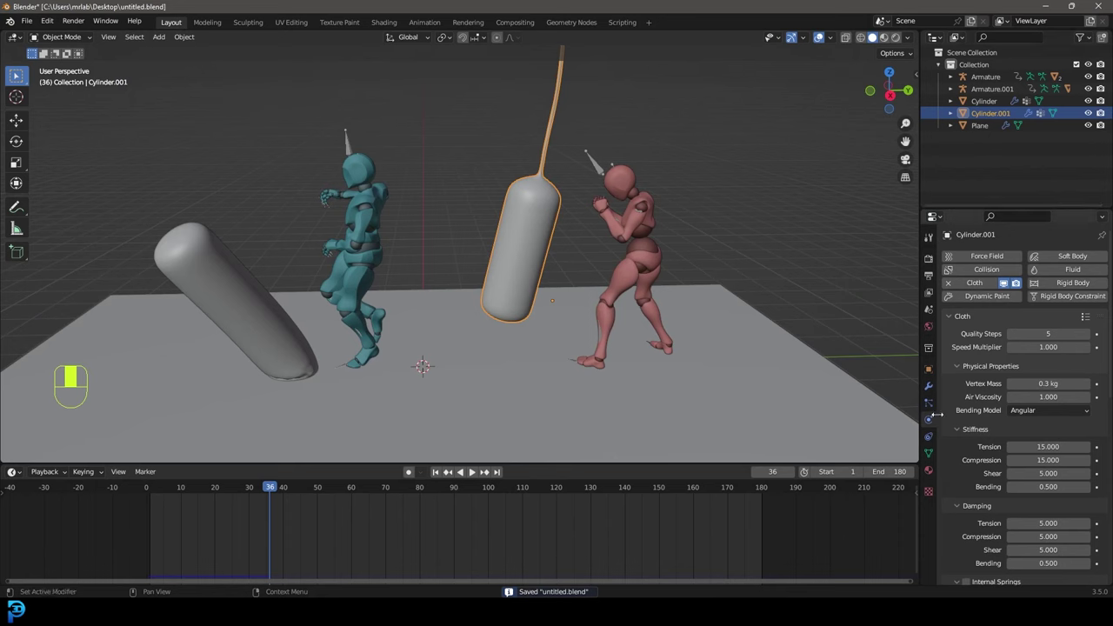
scroll(1028, 383, "down", 10)
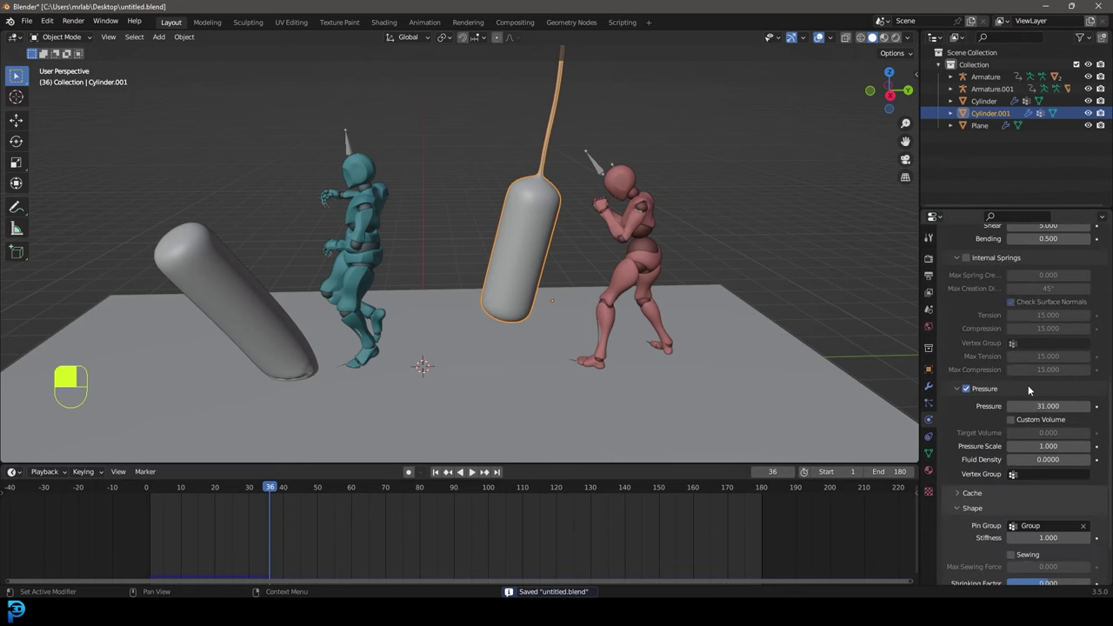
scroll(1028, 391, "down", 3)
scroll(574, 213, "up", 3)
Enter Edit Mode on the hanging bag and select its whole mesh
key("Tab")
scroll(583, 204, "down", 3)
key("a")
middle_click_drag(635, 154, 562, 189, "shift")
scroll(583, 234, "up", 2)
scroll(582, 234, "up", 1)
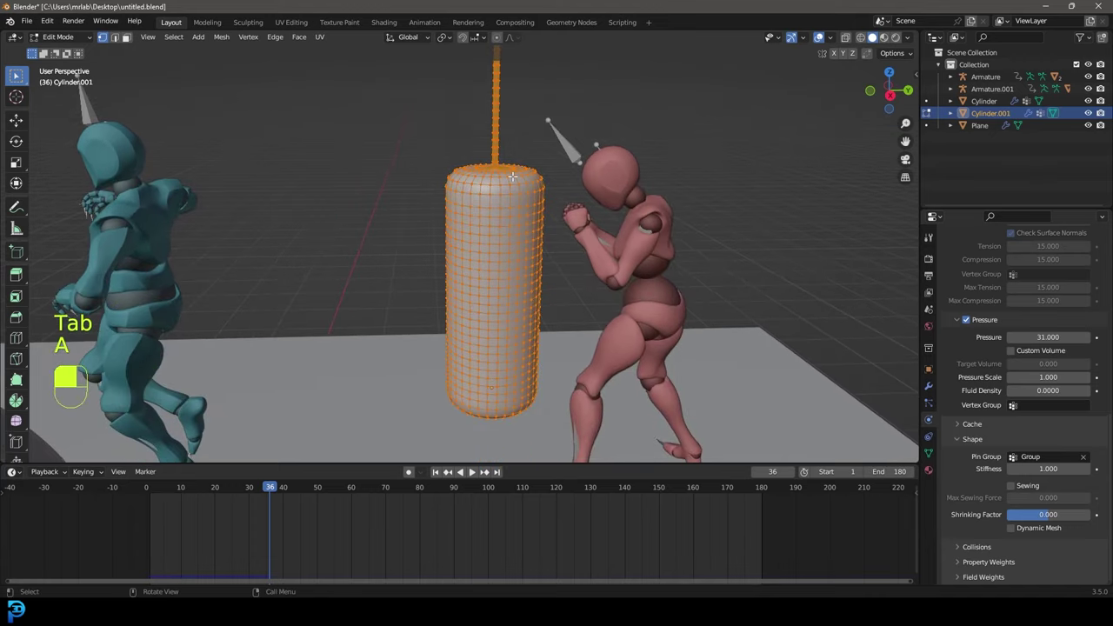
Un-subdivide the hanging bag's whole mesh and return to Object Mode
key("F3")
type("unsub")
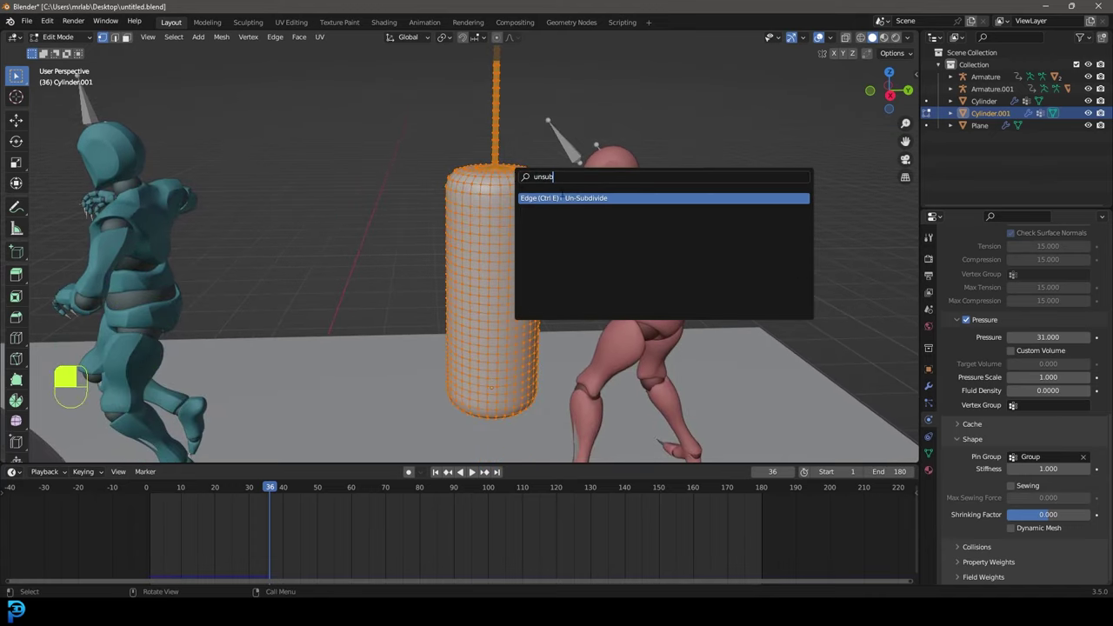
left_click(564, 198)
scroll(571, 198, "down", 5)
middle_click_drag(419, 254, 485, 216, "shift")
scroll(474, 226, "up", 2)
key("Tab")
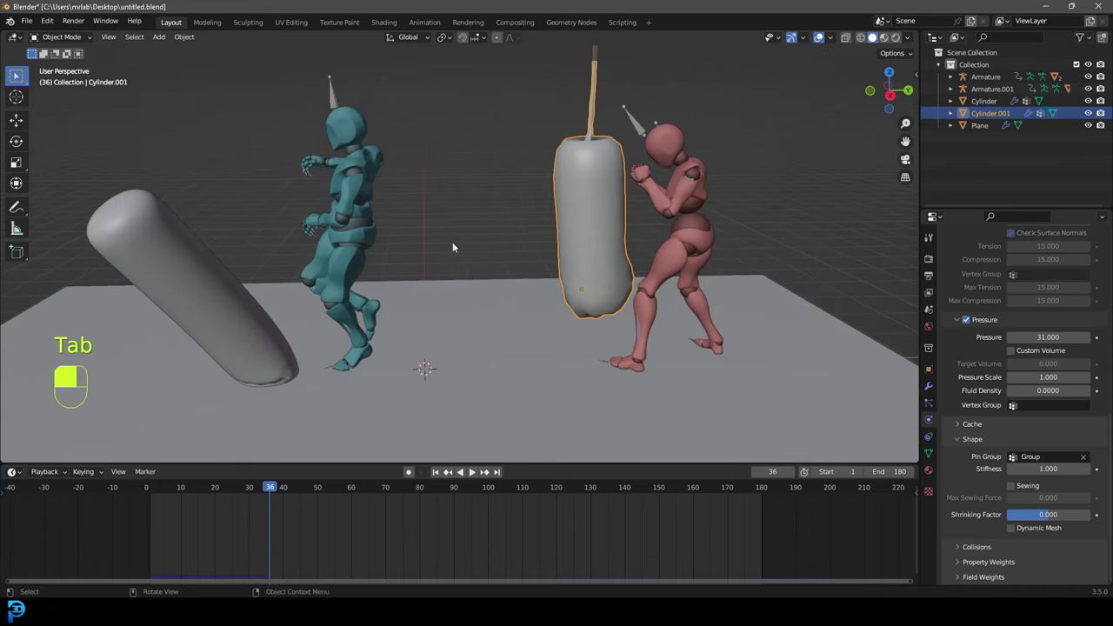
Un-subdivide the base-pinned bag's whole mesh in Edit Mode, then deselect everything and return the timeline to the first frame
left_click(192, 254)
key("Tab")
key("a")
key("F3")
key("Return")
key("Tab")
scroll(526, 242, "down", 5)
key("alt+a")
key("shift+Left")
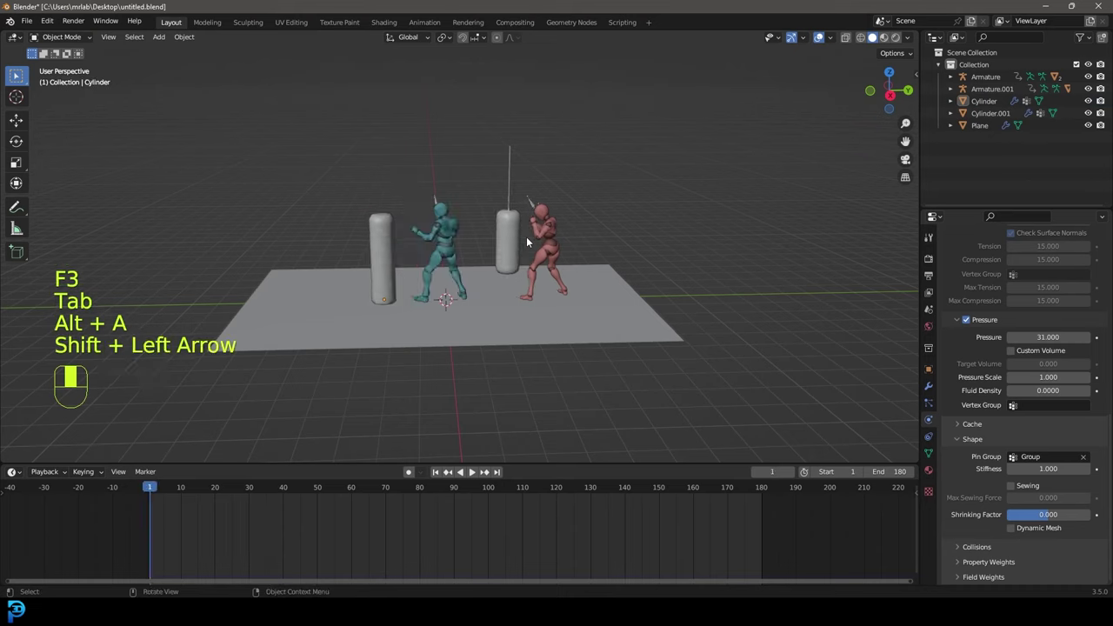
Bake the hanging bag's cloth simulation cache through frame 180 and play back the baked swing
scroll(527, 241, "up", 4)
left_click(572, 181)
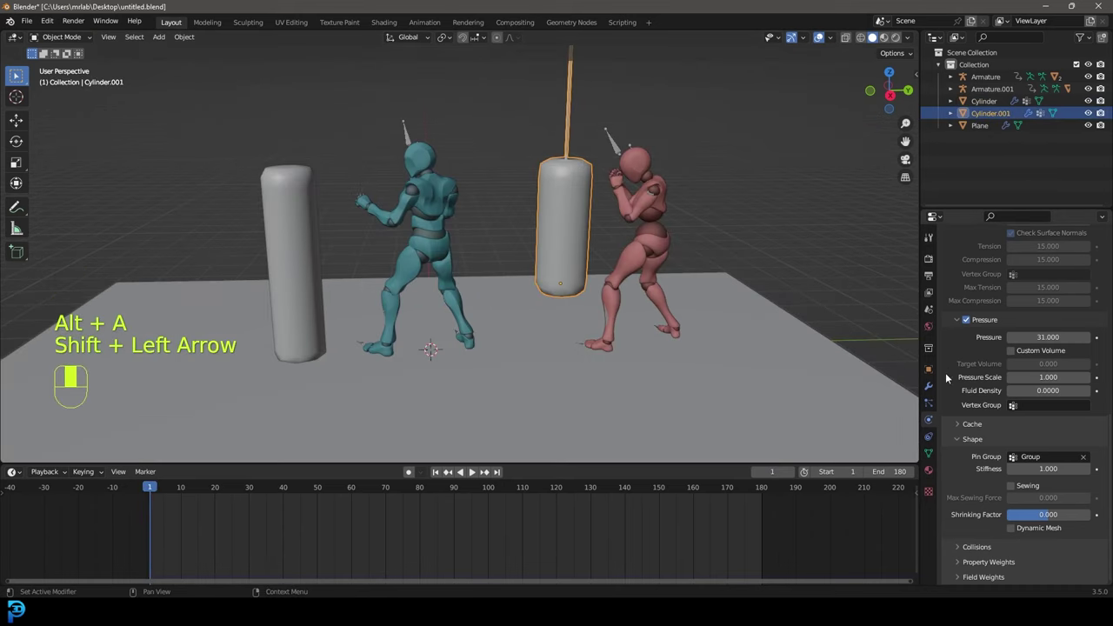
left_click(967, 425)
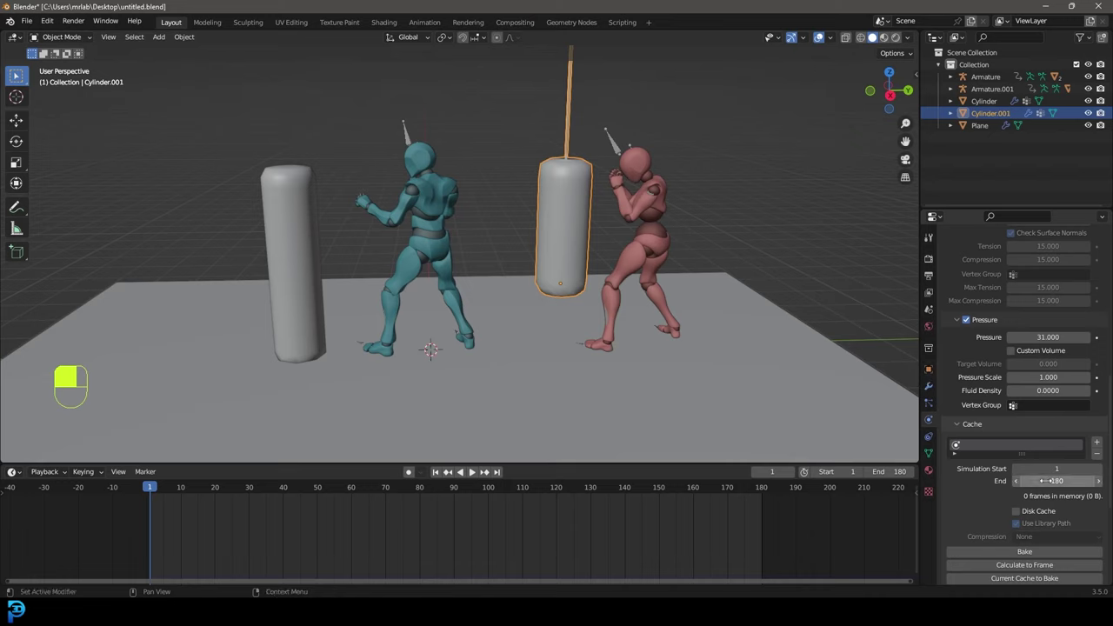
scroll(987, 496, "down", 1)
left_click(1011, 527)
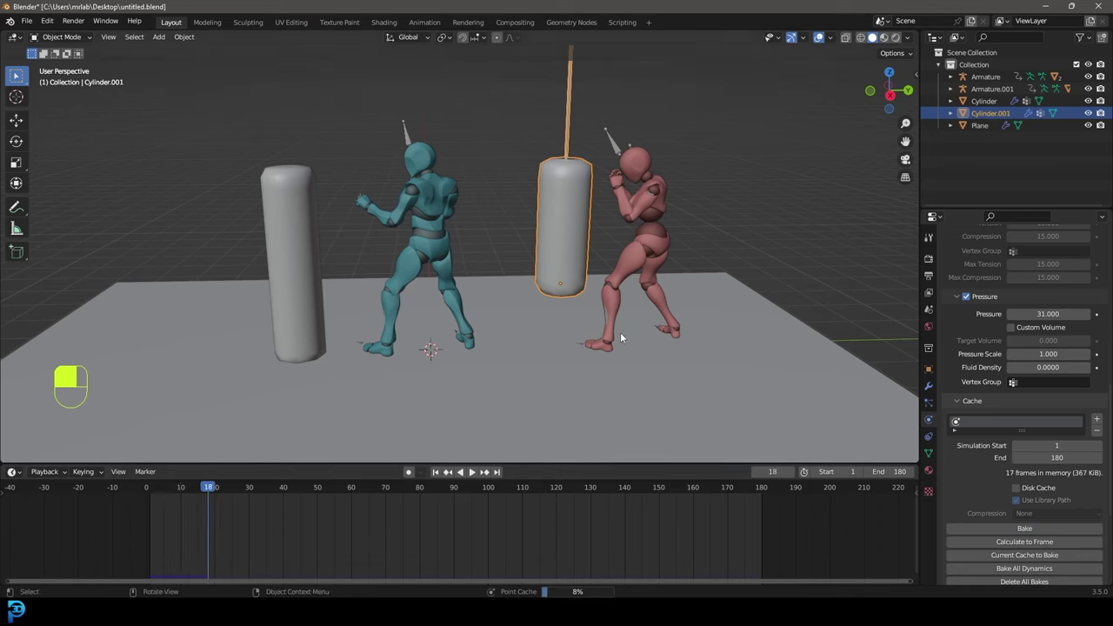
key("space")
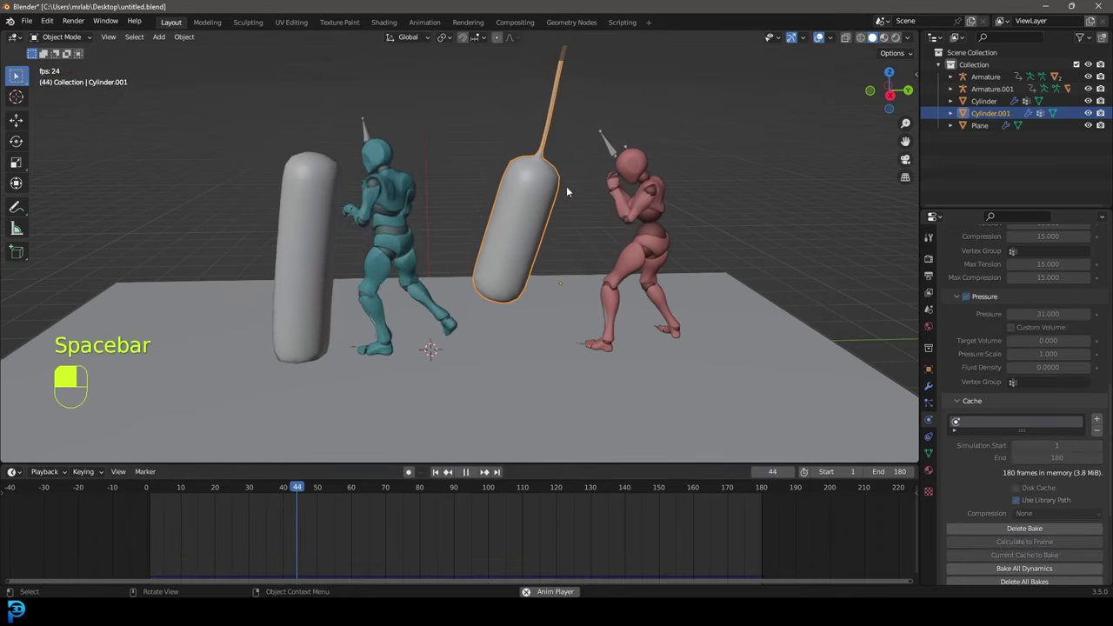
key("space")
Bake the base-pinned bag's cloth simulation cache with an end frame of 180 and start playback
left_click(290, 184)
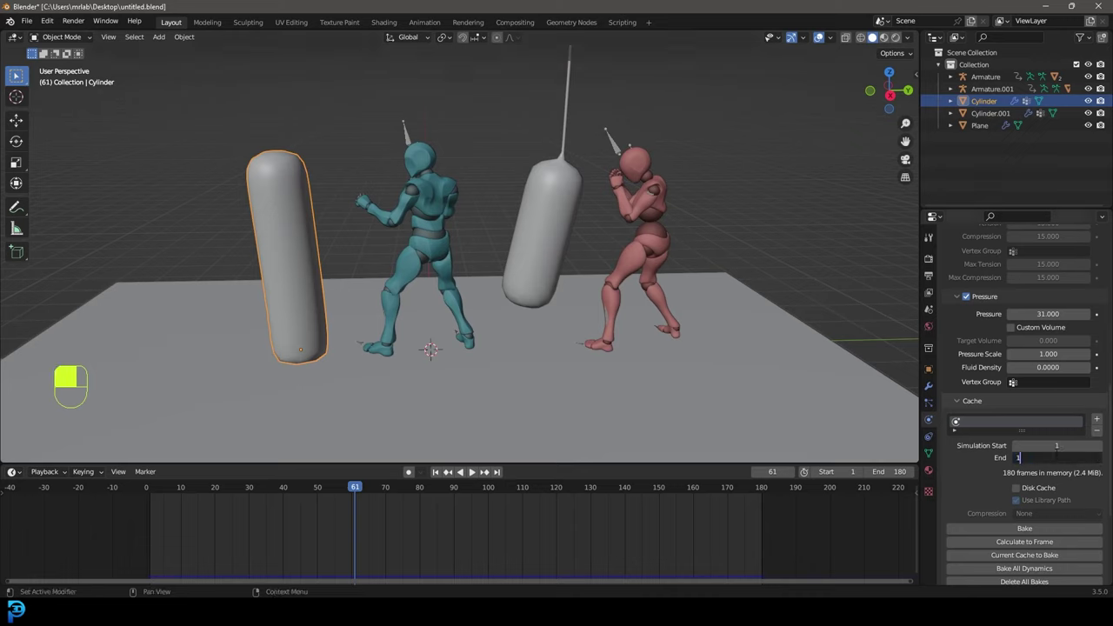
left_click(1023, 528)
key("space")
Deselect everything and play the baked animation from the first frame to check both bags from an angled view
key("alt+a")
mouse_move(565, 223)
middle_mouse_down()
mouse_move(649, 219)
mouse_move(546, 220)
middle_mouse_up()
key("shift+Left")
key("space")
key("space")
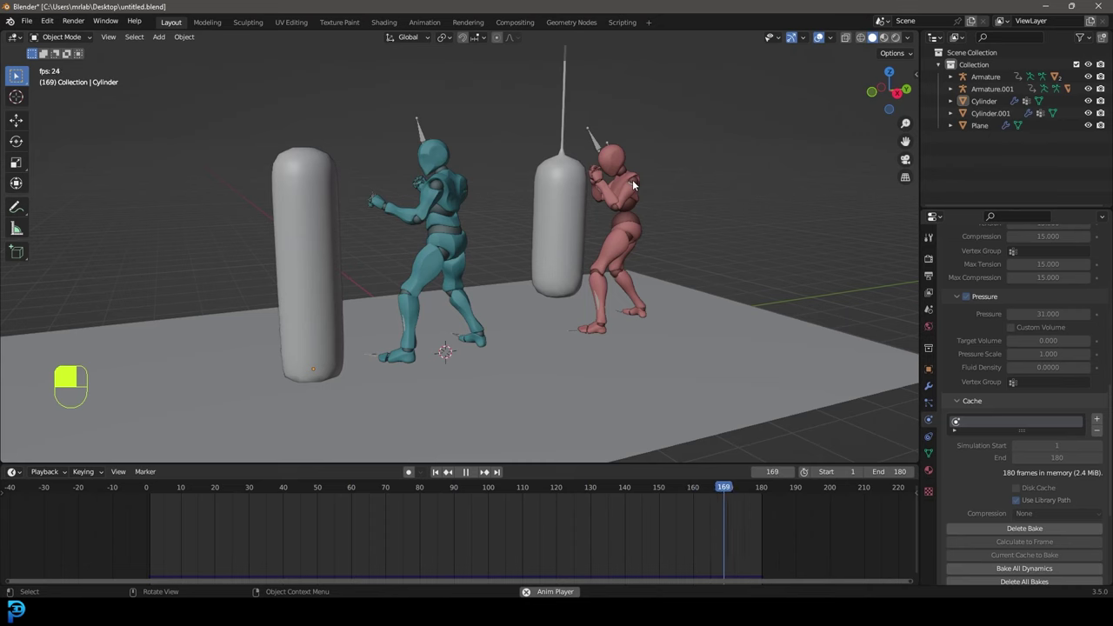
key("space")
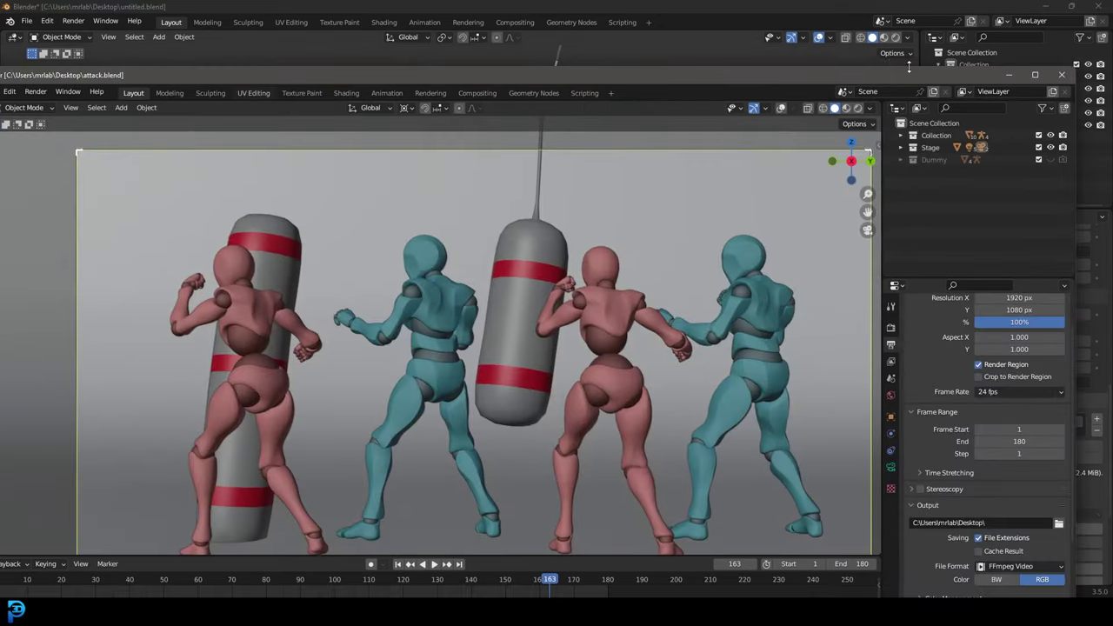
Switch to the finished attack.blend scene in a maximised window and review its four-fighter animation during playback
left_click(1034, 75)
key("space")
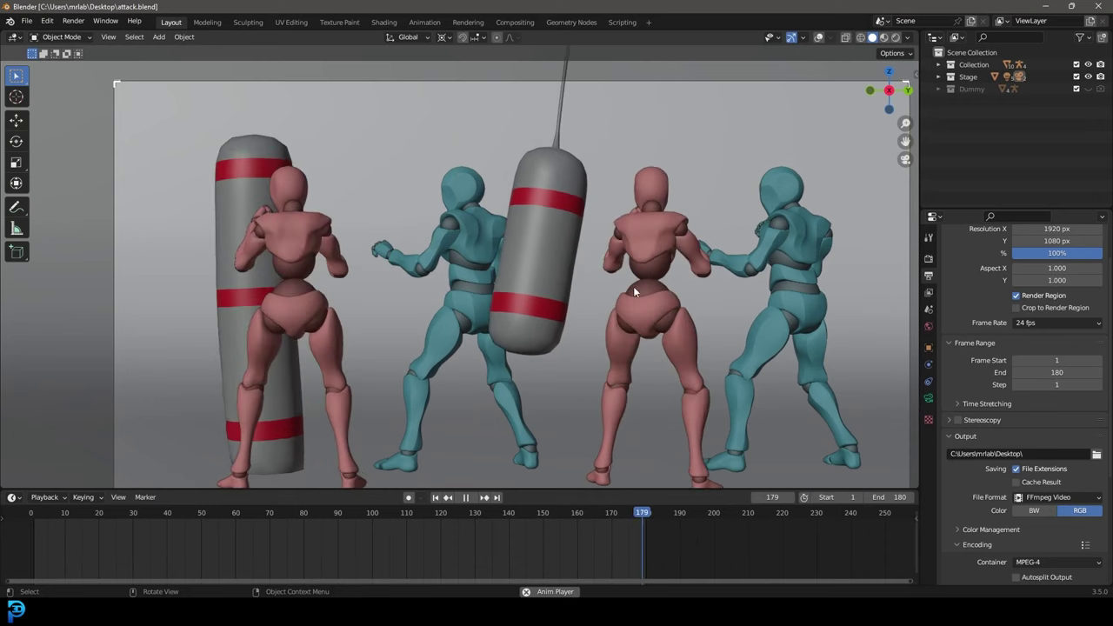
middle_click_drag(516, 285, 564, 316)
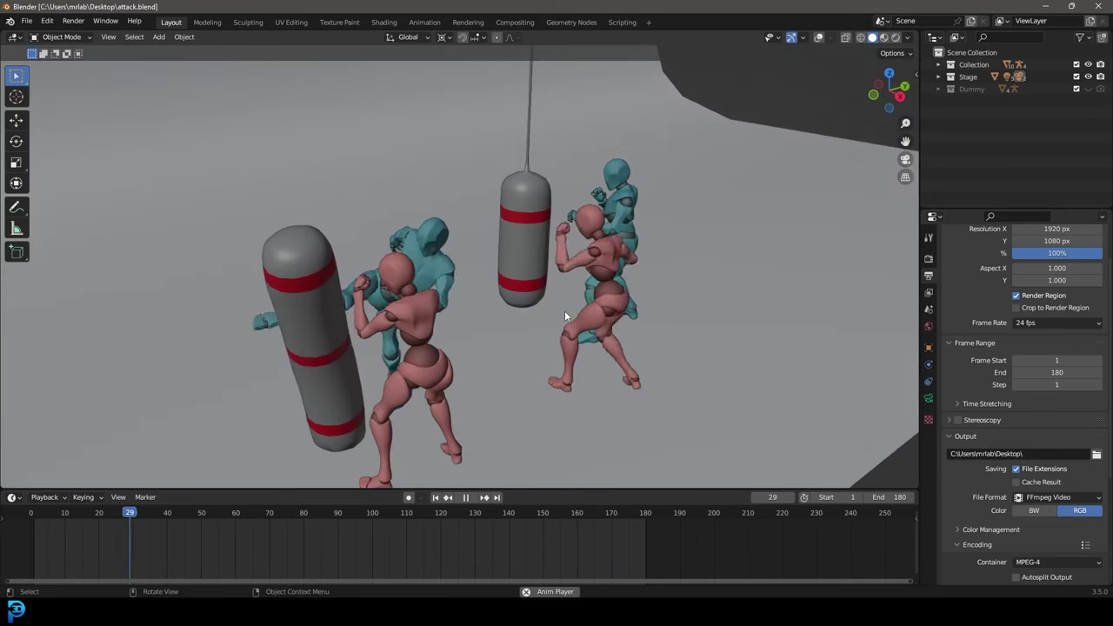